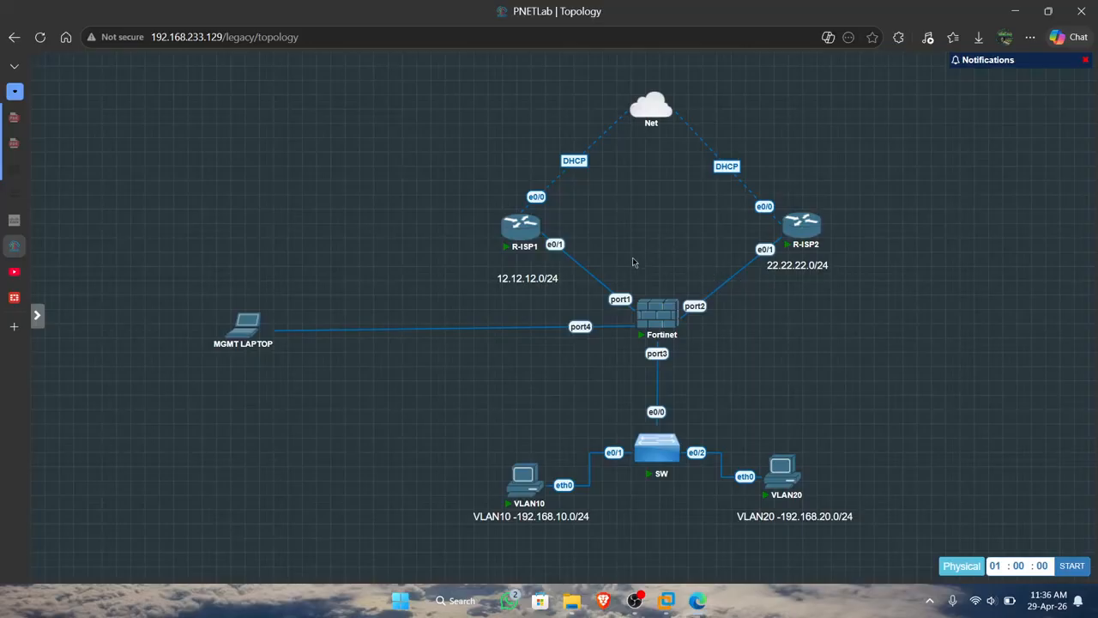
Move the 12.12.12.0/24 label closer beneath R-ISP1 and the 22.22.22.0/24 label closer beneath R-ISP2 in the topology.
{"action": "mouse_move", "coordinate": [662, 328]}
{"action": "left_click_drag", "start_coordinate": [520, 285], "coordinate": [527, 277]}
{"action": "left_click_drag", "start_coordinate": [825, 267], "coordinate": [843, 262]}
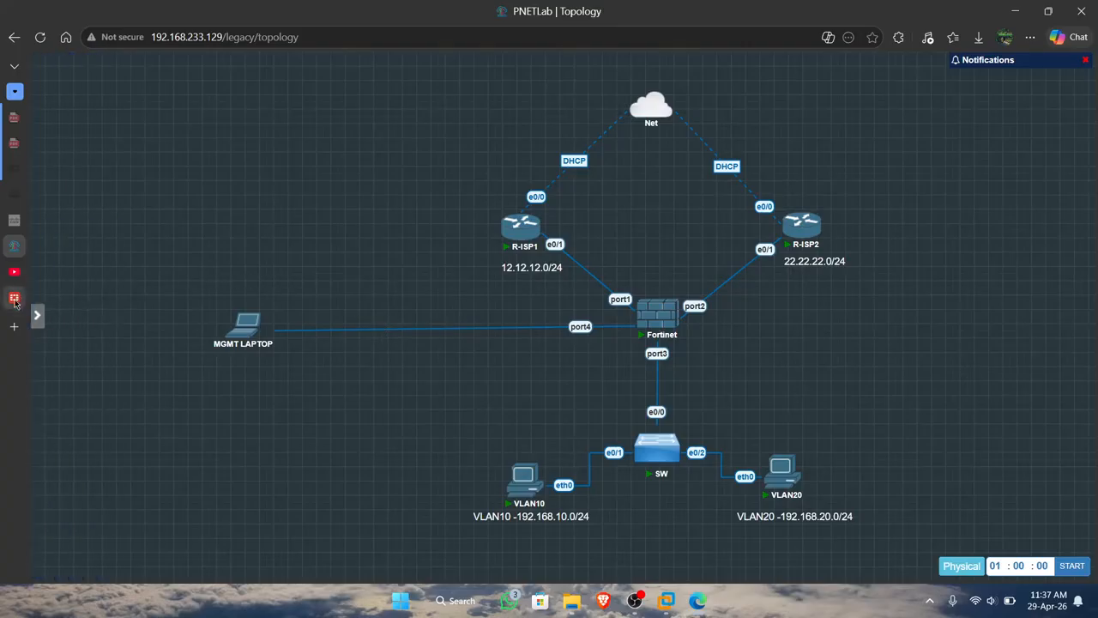
{"action": "mouse_move", "coordinate": [14, 302]}
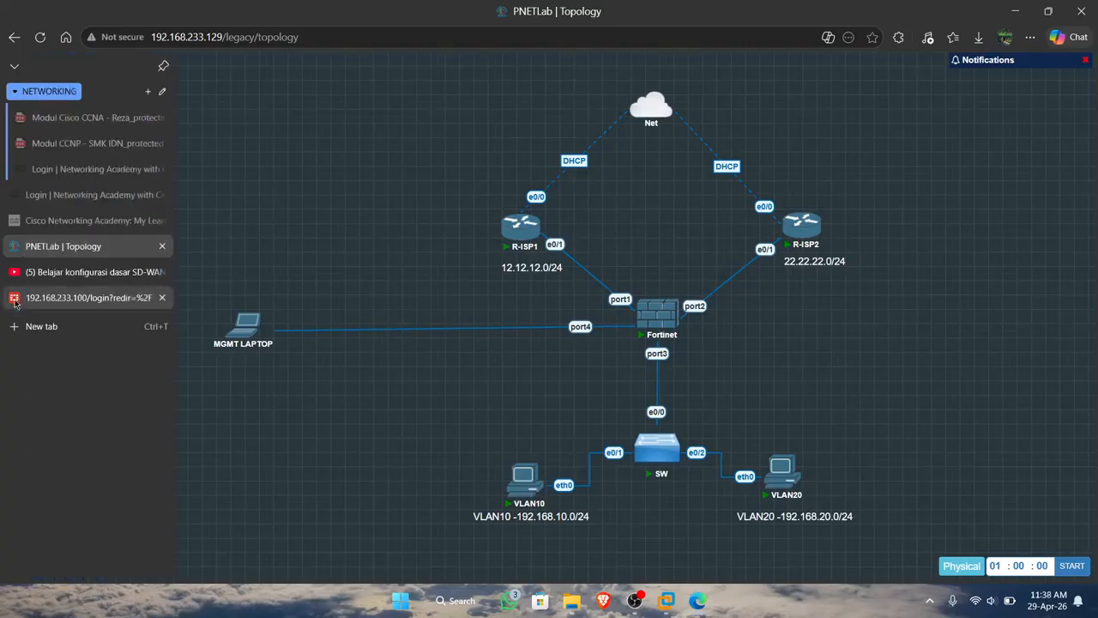
{"action": "left_click", "coordinate": [15, 302]}
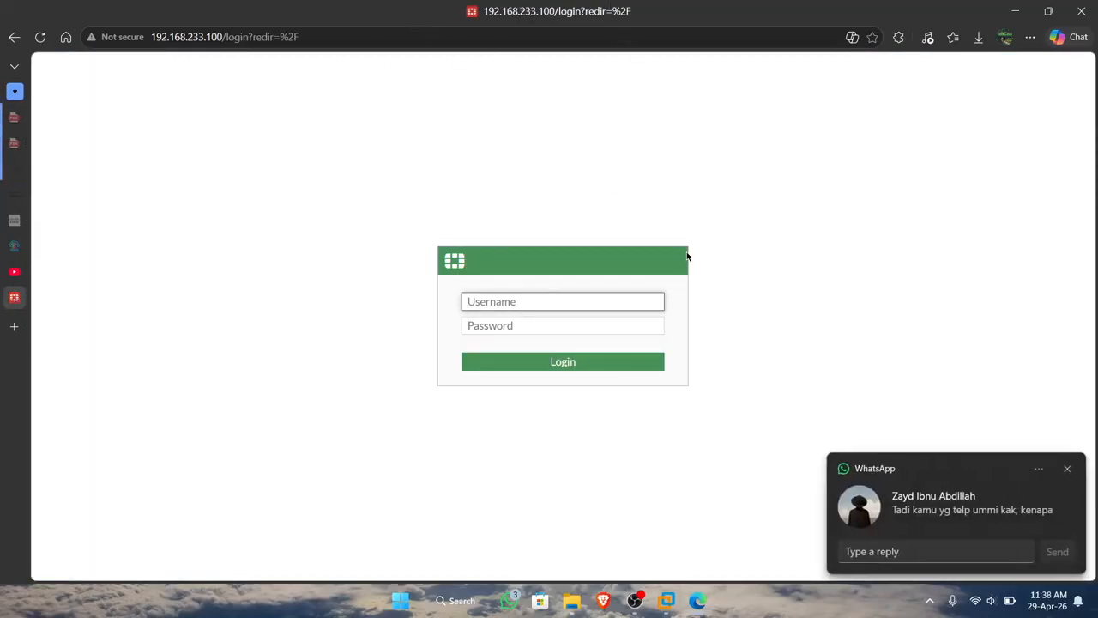
{"action": "left_click", "coordinate": [1067, 470]}
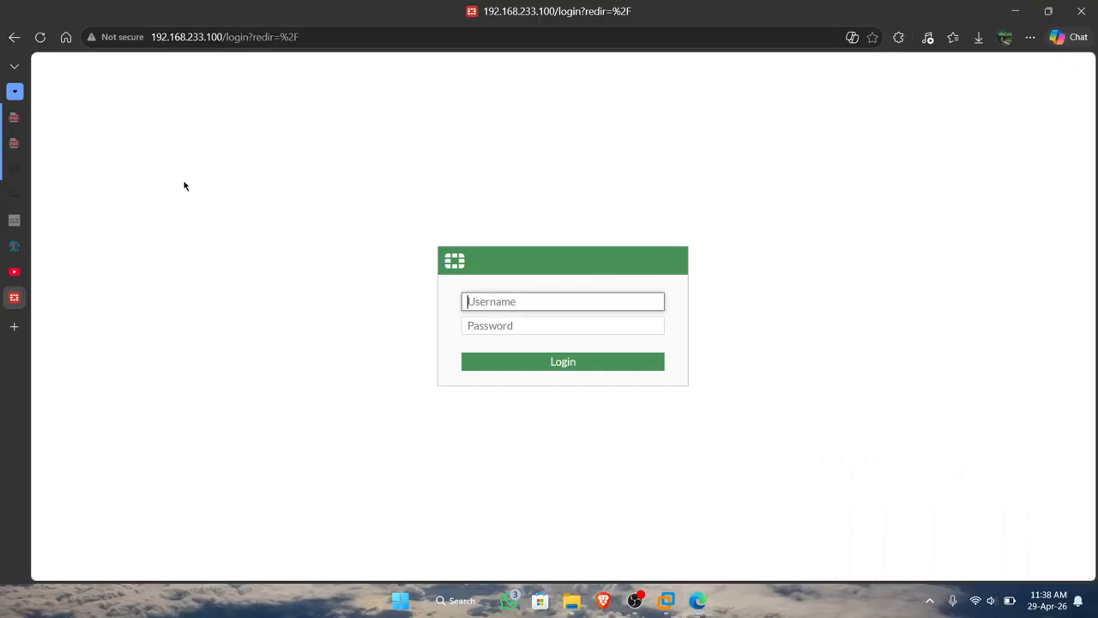
{"action": "mouse_move", "coordinate": [10, 268]}
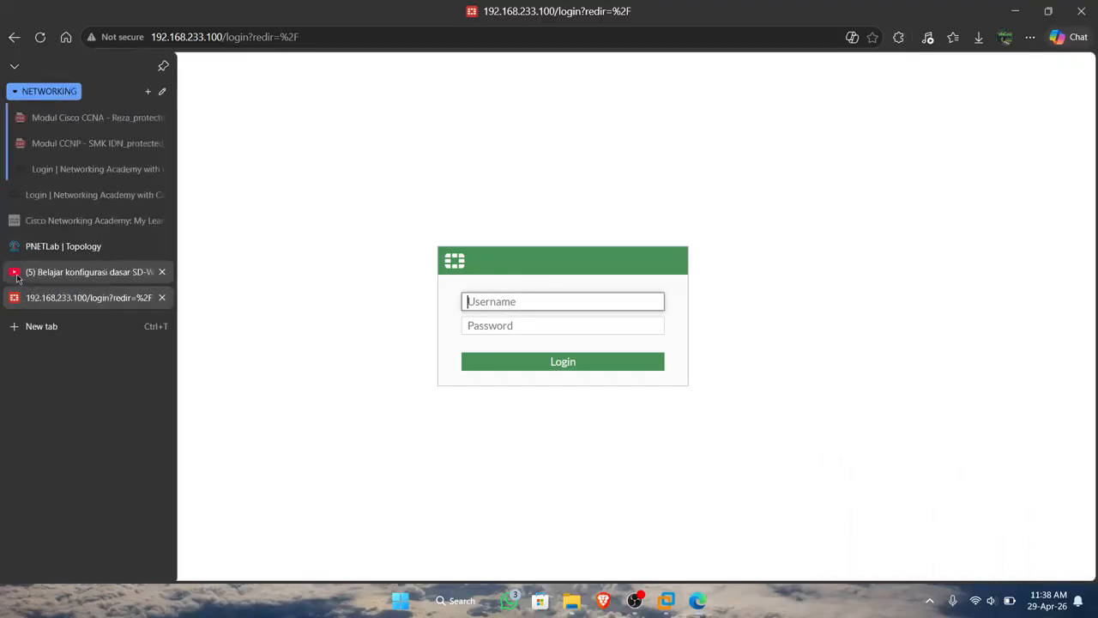
{"action": "left_click", "coordinate": [37, 249]}
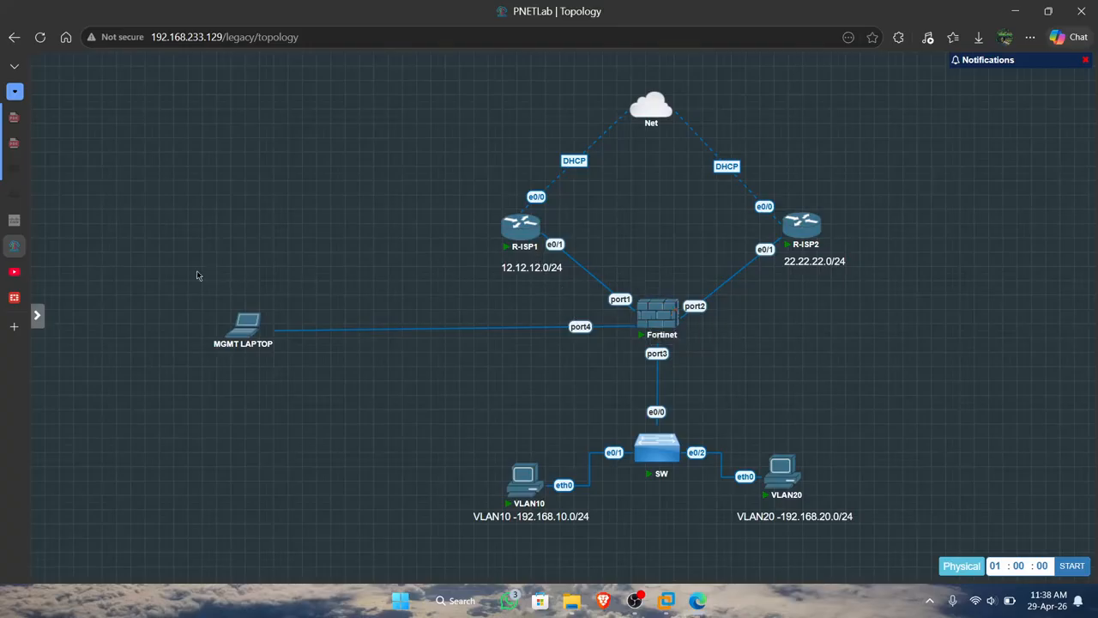
Log in to the FortiGate at 192.168.233.100 as admin with the account password and get past the setup prompt.
{"action": "left_click", "coordinate": [13, 296]}
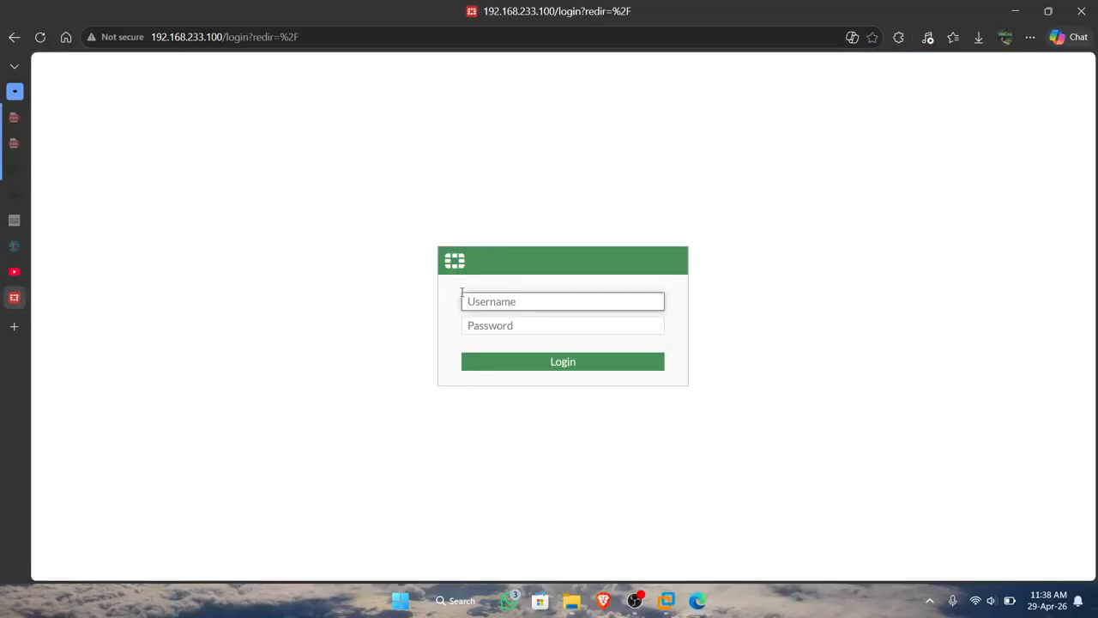
{"action": "type", "text": "admin"}
{"action": "left_click", "coordinate": [500, 328]}
{"action": "type", "text": "ad"}
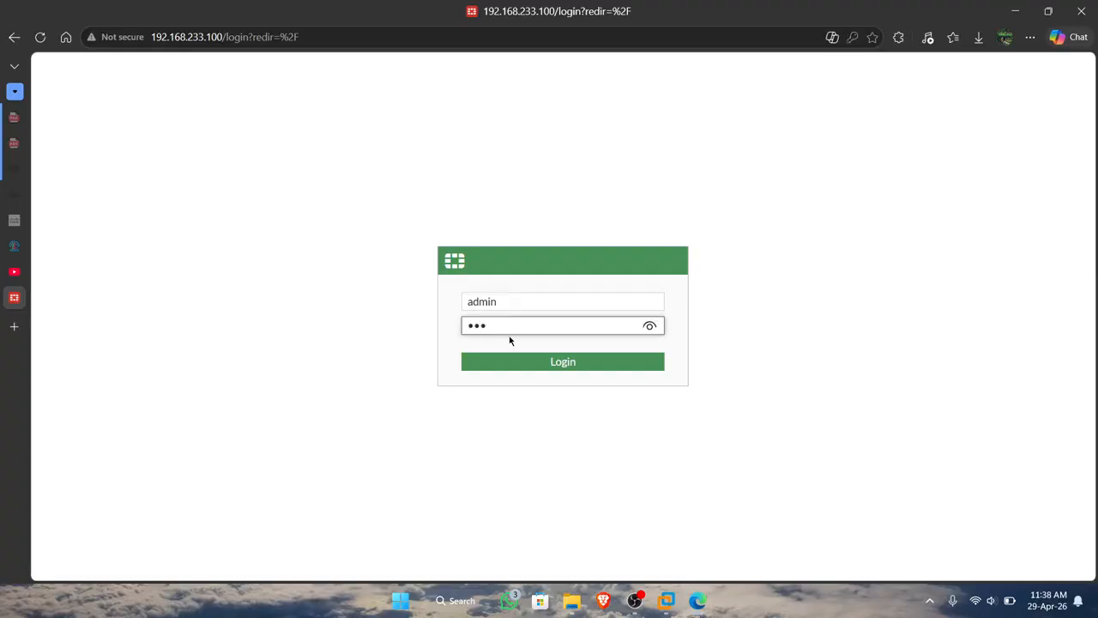
{"action": "left_click", "coordinate": [521, 365]}
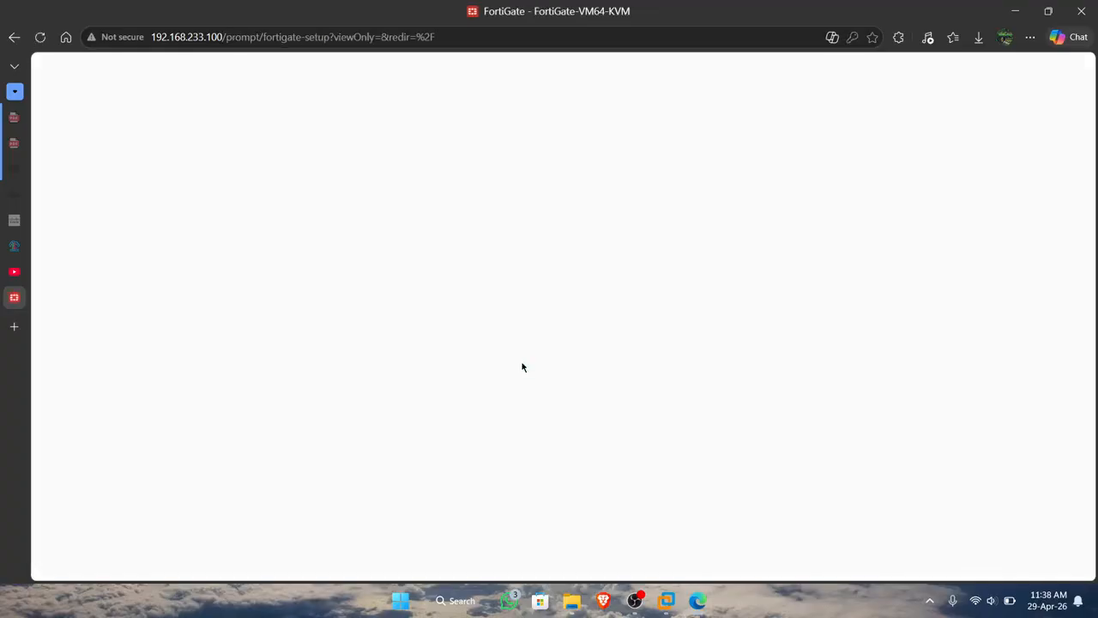
{"action": "left_click", "coordinate": [607, 390]}
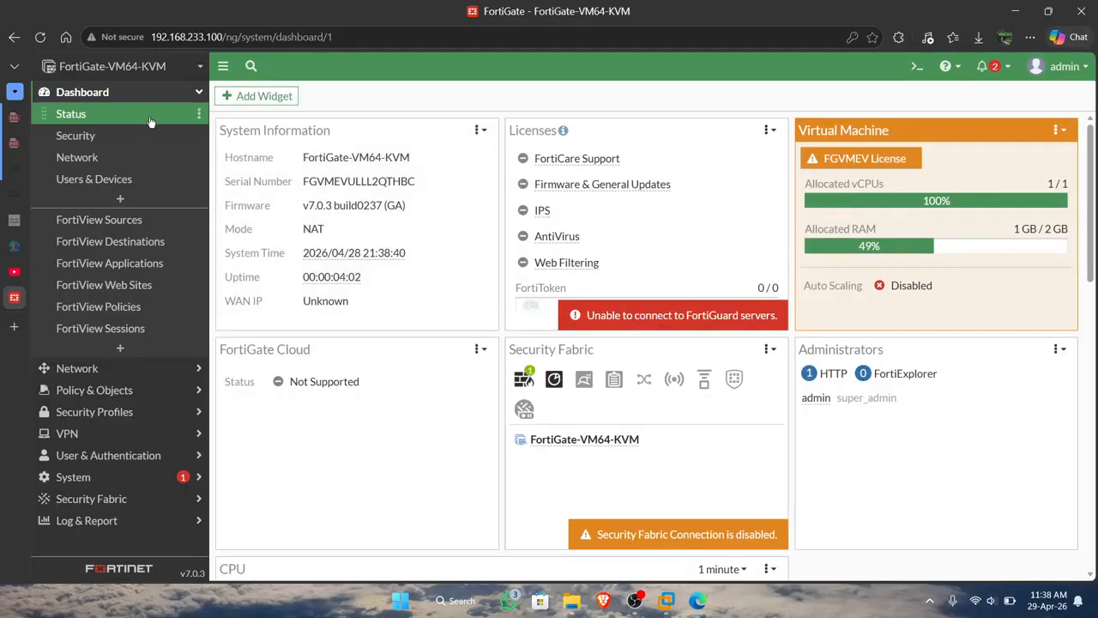
Examine the routing, DHCP, SD-WAN and IPsec widgets on the Network dashboard.
{"action": "left_click", "coordinate": [132, 144]}
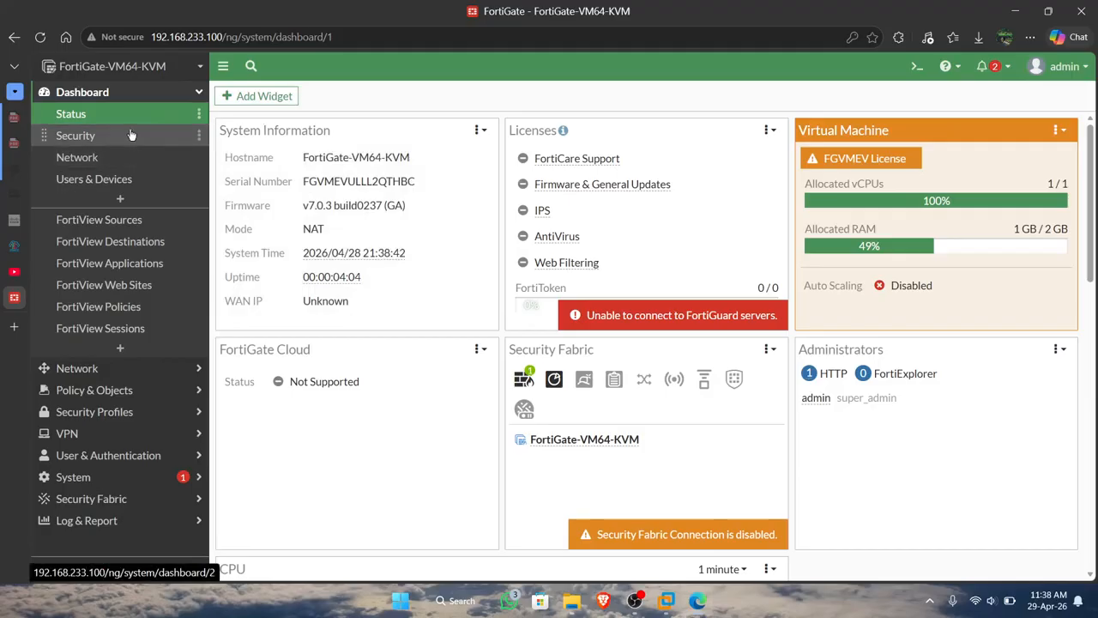
{"action": "left_click", "coordinate": [130, 158]}
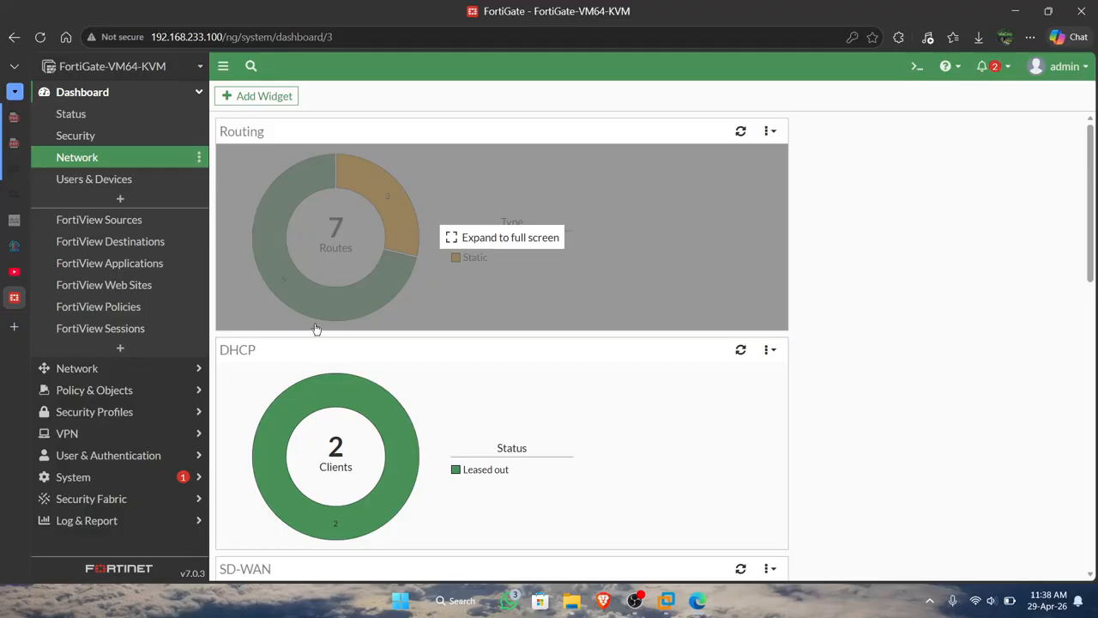
{"action": "scroll", "coordinate": [334, 380], "scroll_direction": "down", "scroll_amount": 3}
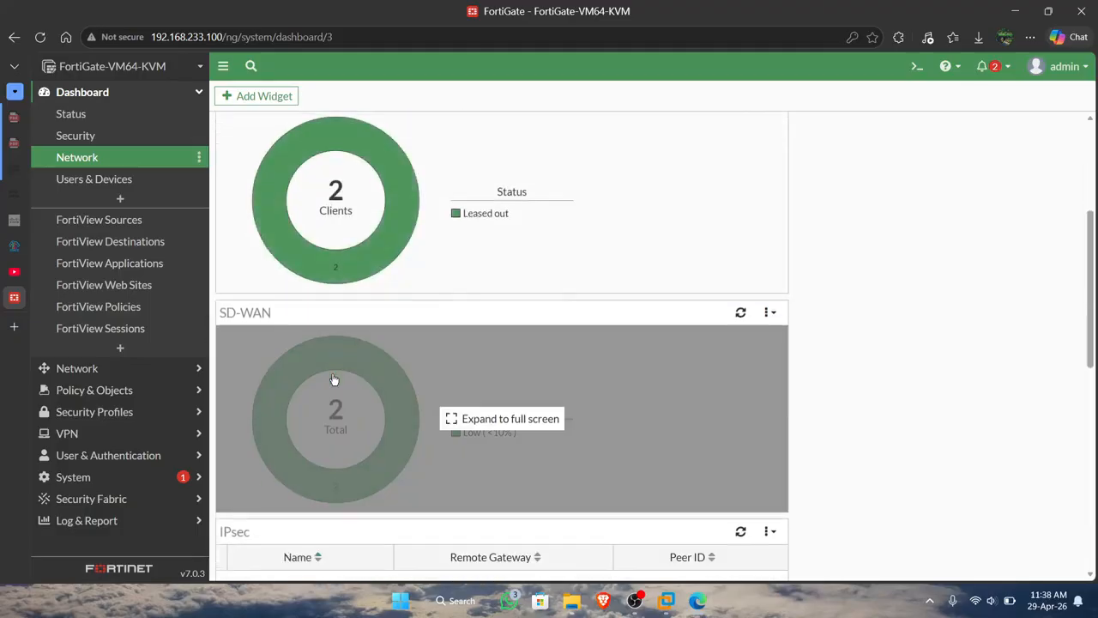
{"action": "scroll", "coordinate": [360, 302], "scroll_direction": "down", "scroll_amount": 2}
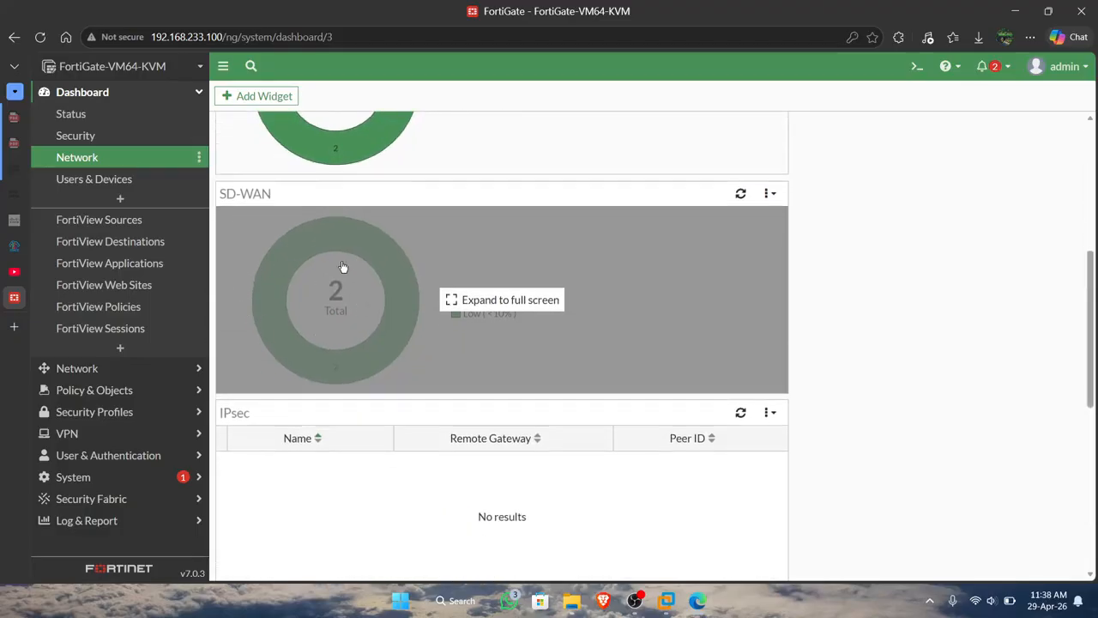
Review the firewall's interface list, checking the LAN, management and two WAN ports and the SD-WAN zone members.
{"action": "left_click", "coordinate": [130, 372]}
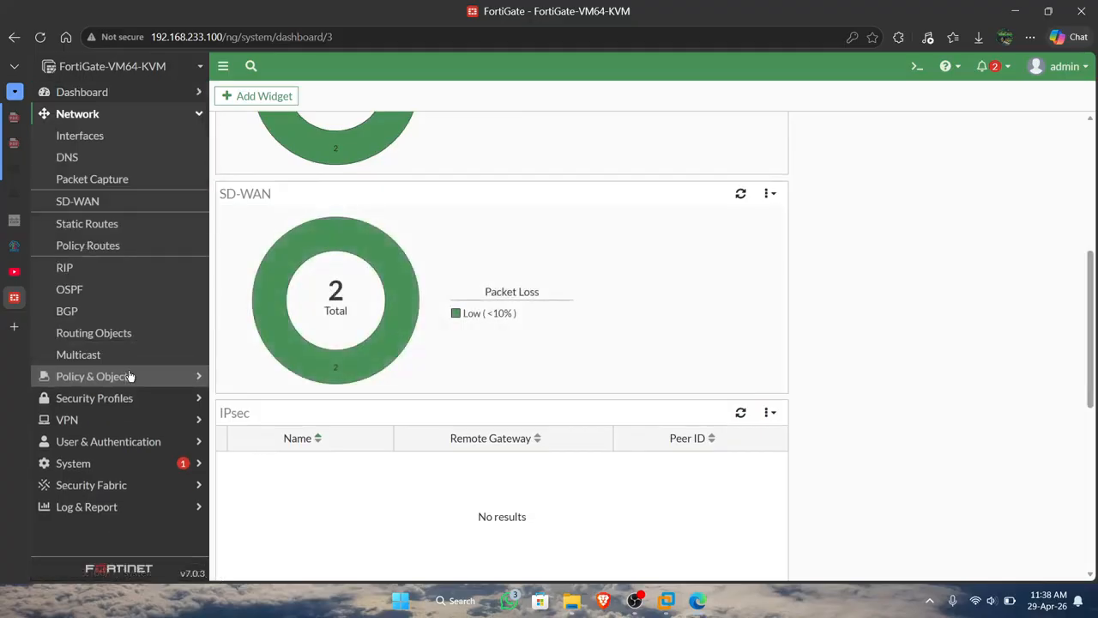
{"action": "left_click", "coordinate": [101, 141]}
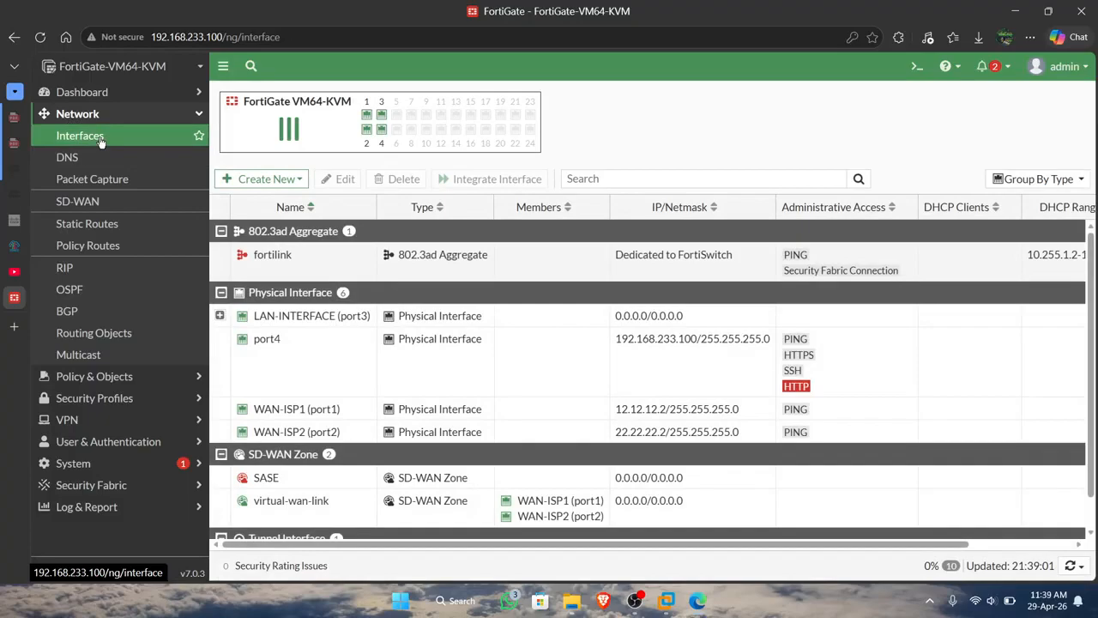
{"action": "scroll", "coordinate": [317, 257], "scroll_direction": "down", "scroll_amount": 1}
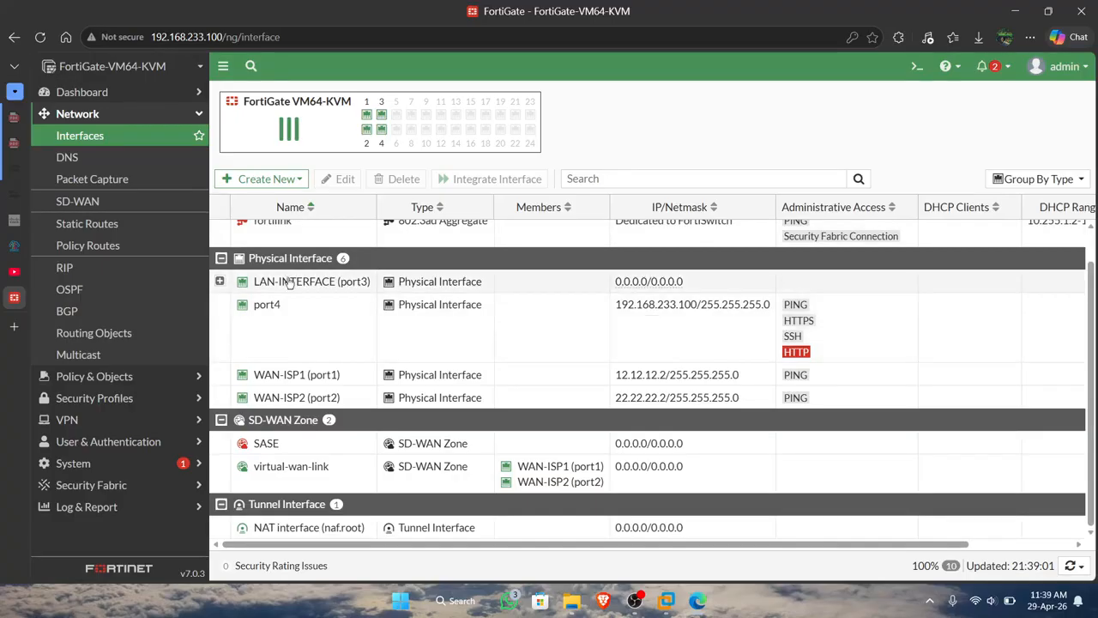
{"action": "mouse_move", "coordinate": [255, 283]}
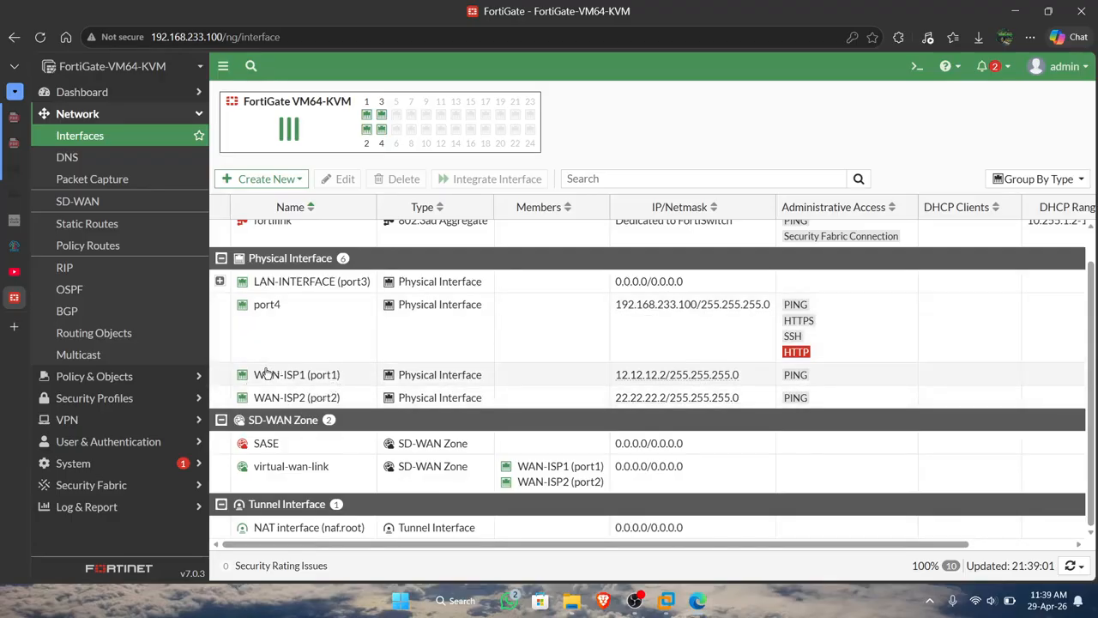
{"action": "mouse_move", "coordinate": [297, 390]}
{"action": "mouse_move", "coordinate": [662, 381]}
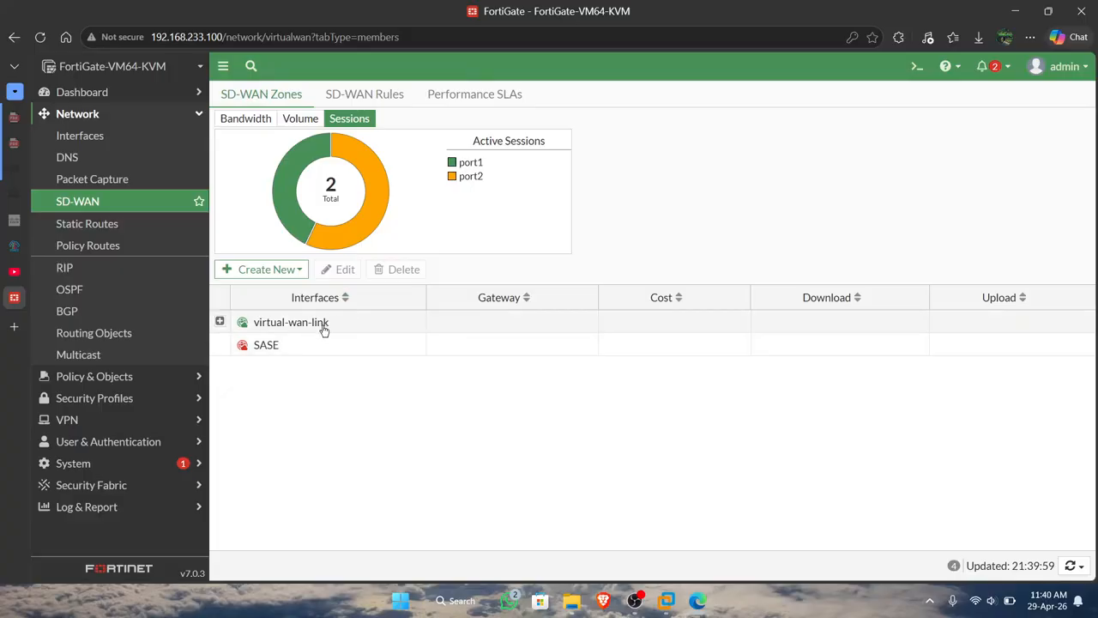
Inspect the virtual-wan-link zone among the SD-WAN zones and briefly show the CLI console.
{"action": "mouse_move", "coordinate": [325, 329]}
{"action": "left_click", "coordinate": [916, 68]}
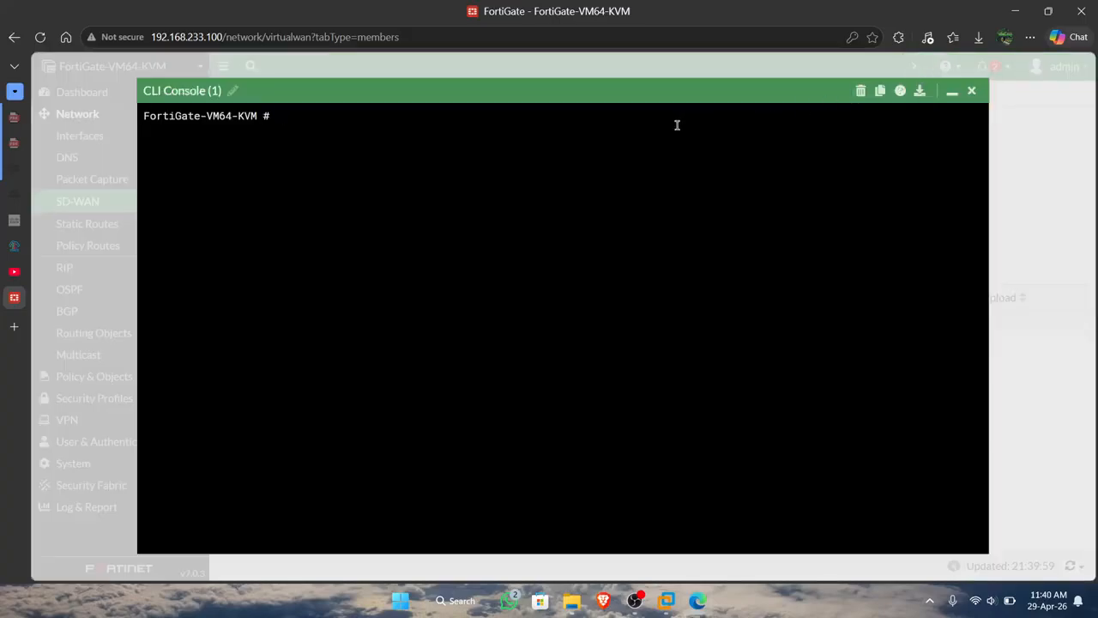
{"action": "left_click", "coordinate": [953, 93]}
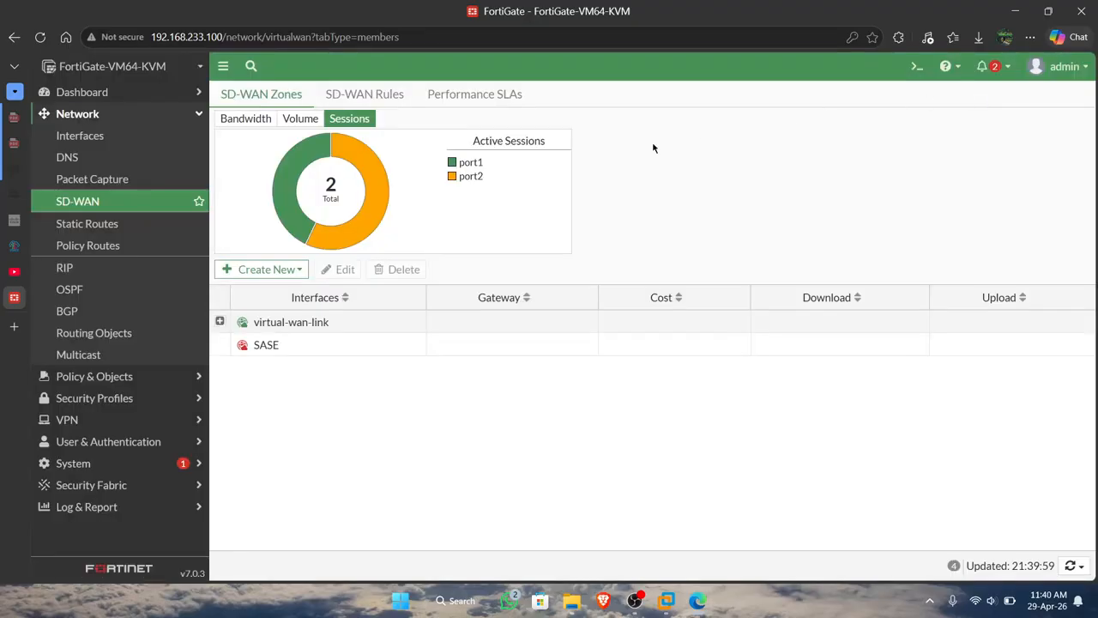
{"action": "left_click", "coordinate": [318, 326]}
{"action": "mouse_move", "coordinate": [302, 320]}
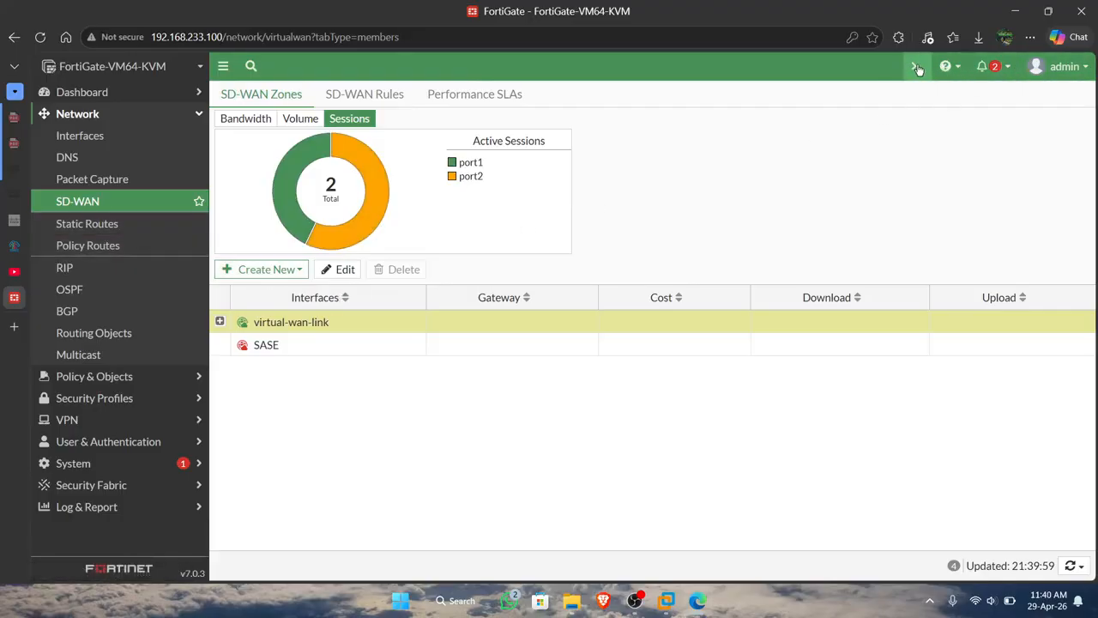
Check the default static route and the interface choices for a new static route, leaving the form without saving.
{"action": "left_click", "coordinate": [127, 227]}
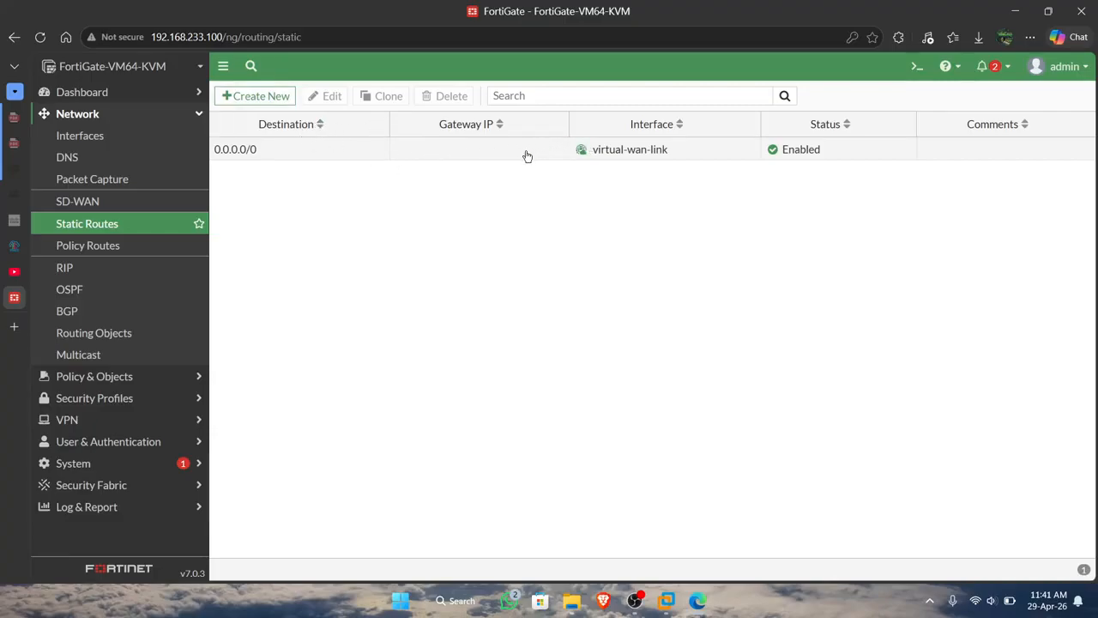
{"action": "left_click", "coordinate": [282, 98]}
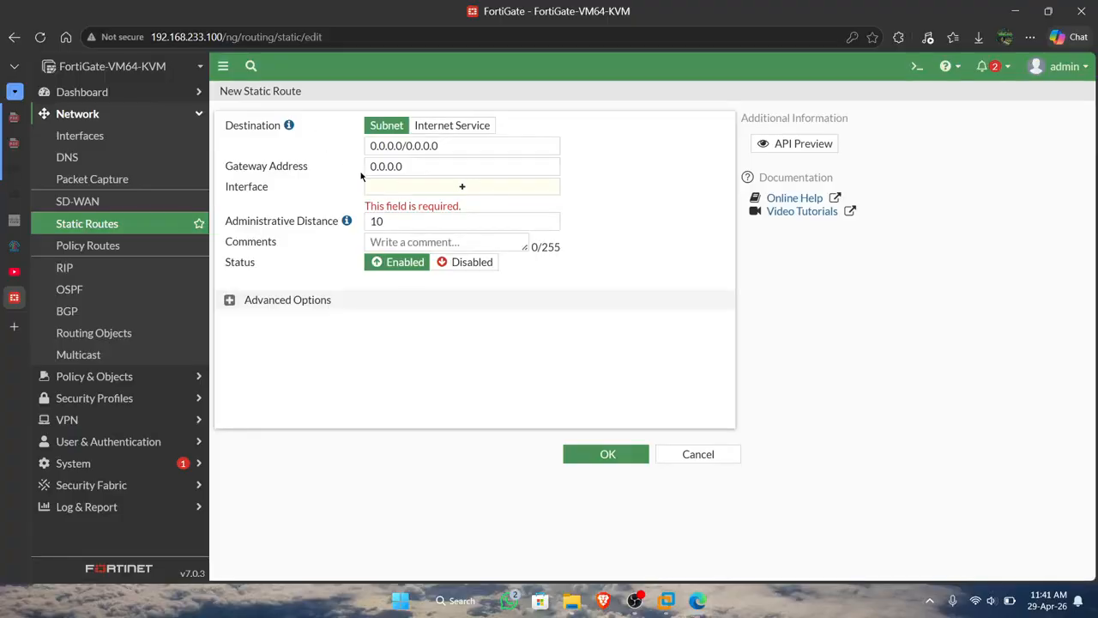
{"action": "left_click", "coordinate": [411, 186]}
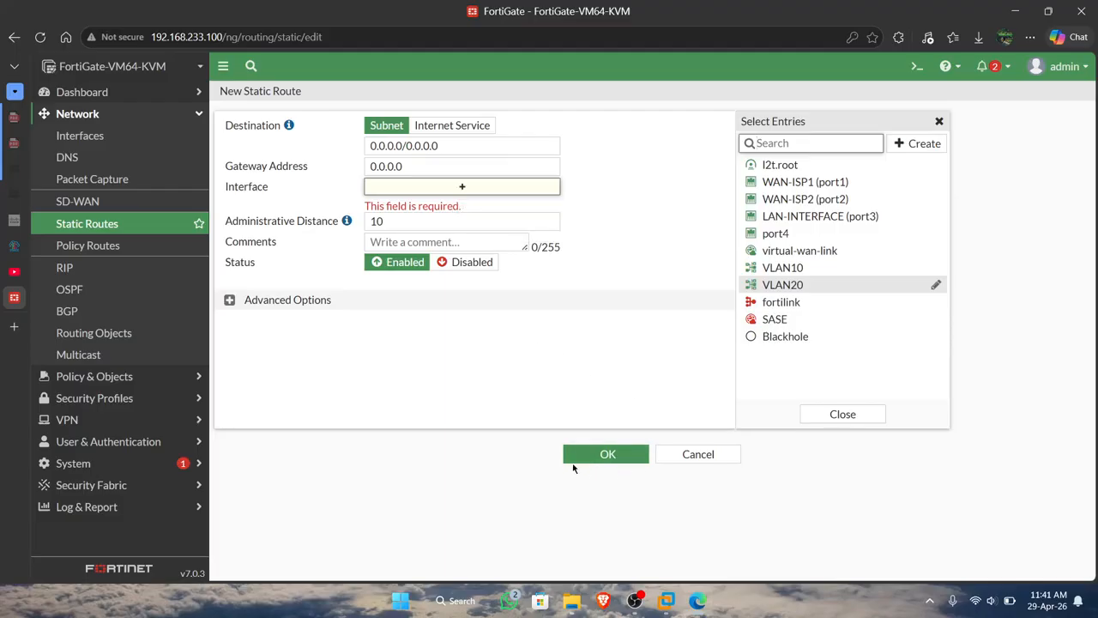
{"action": "left_click", "coordinate": [679, 453]}
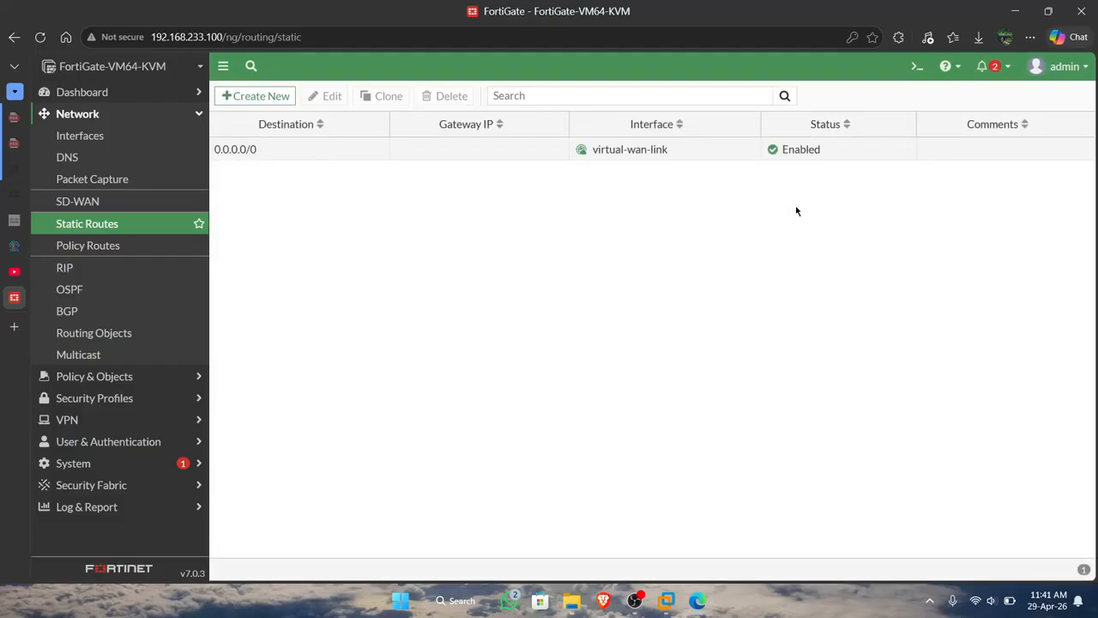
{"action": "mouse_move", "coordinate": [588, 156]}
Test internet connectivity from the FortiGate CLI console with "execute ping 8.8.8.8" and close the console.
{"action": "left_click", "coordinate": [916, 66]}
{"action": "type", "text": "exc"}
{"action": "key", "text": "BackSpace"}
{"action": "type", "text": "ecute "}
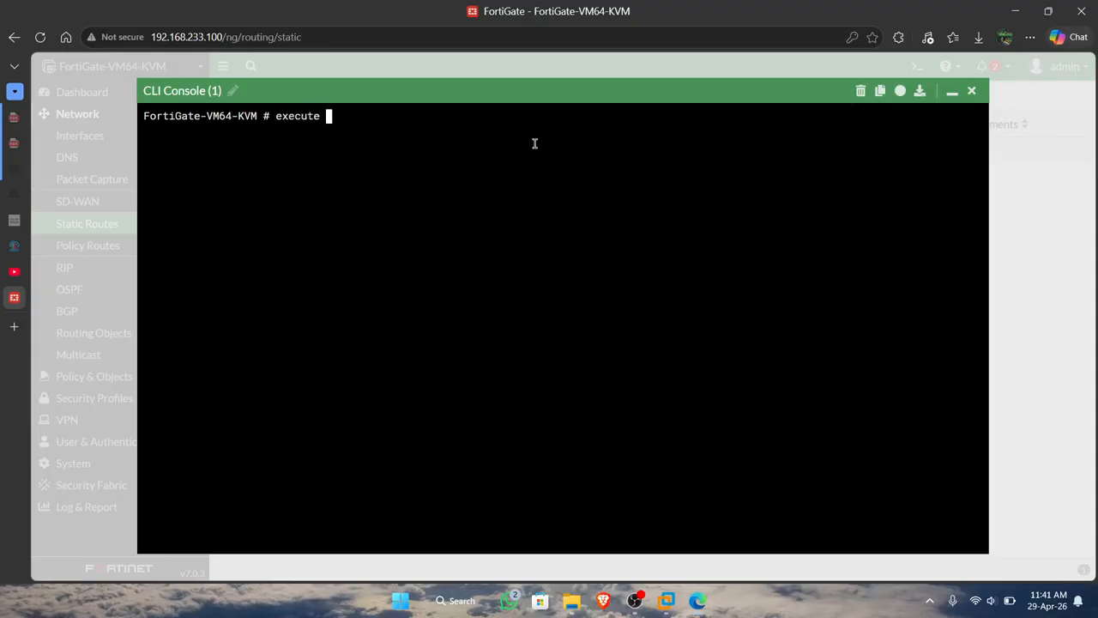
{"action": "type", "text": "ping 8.8.8.8"}
{"action": "key", "text": "Return"}
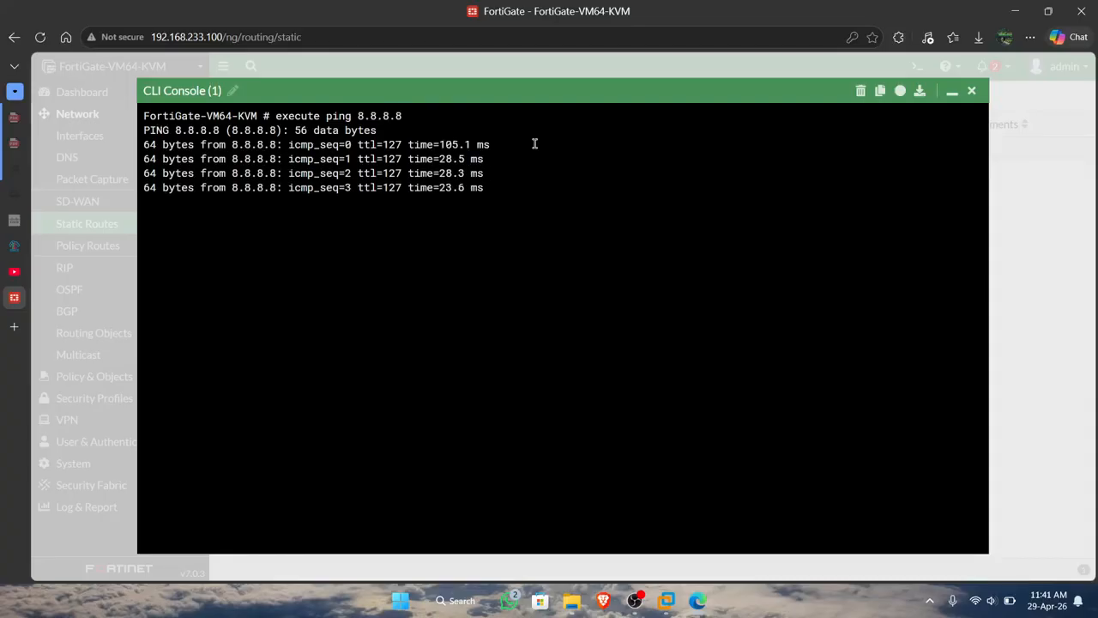
{"action": "key", "text": "Return"}
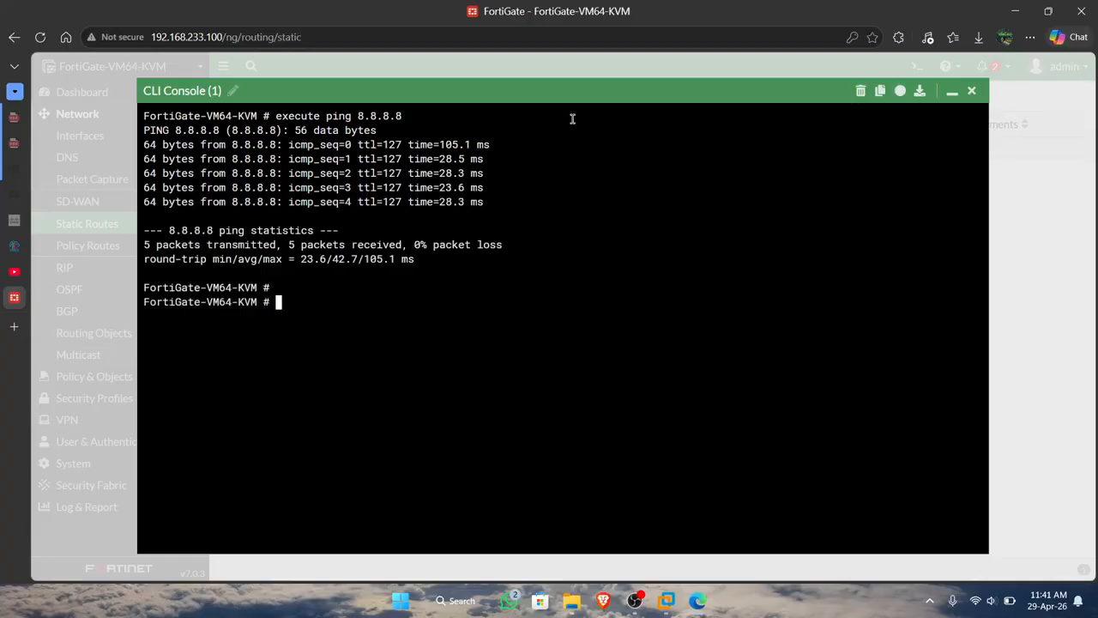
{"action": "left_click", "coordinate": [972, 91]}
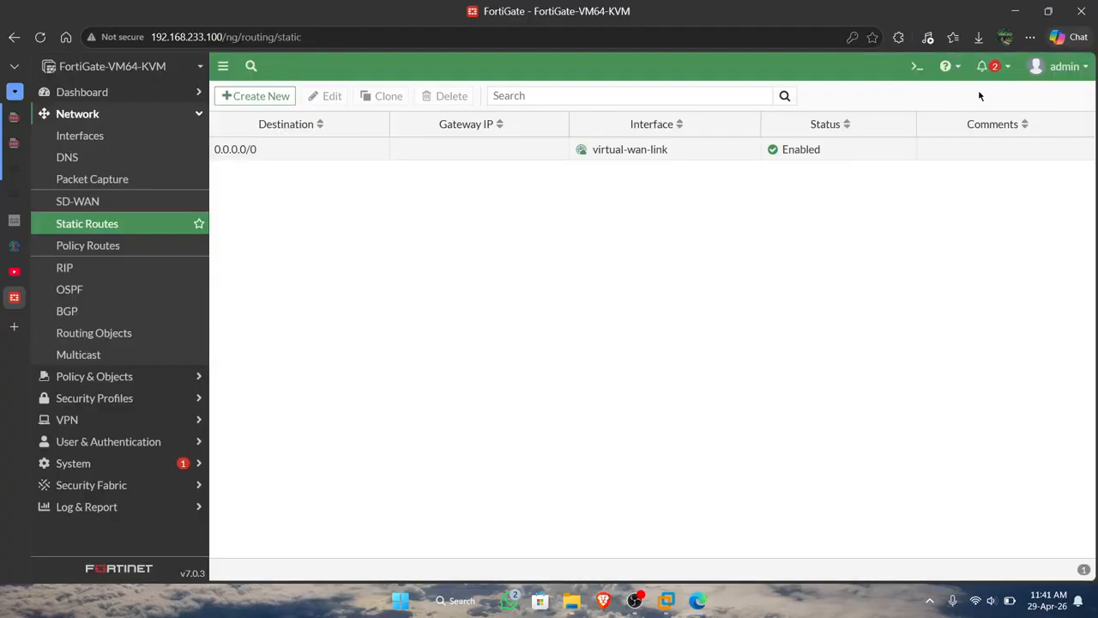
Look over the policy routes and the firewall policies from the VLANs to virtual-wan-link.
{"action": "left_click", "coordinate": [159, 251]}
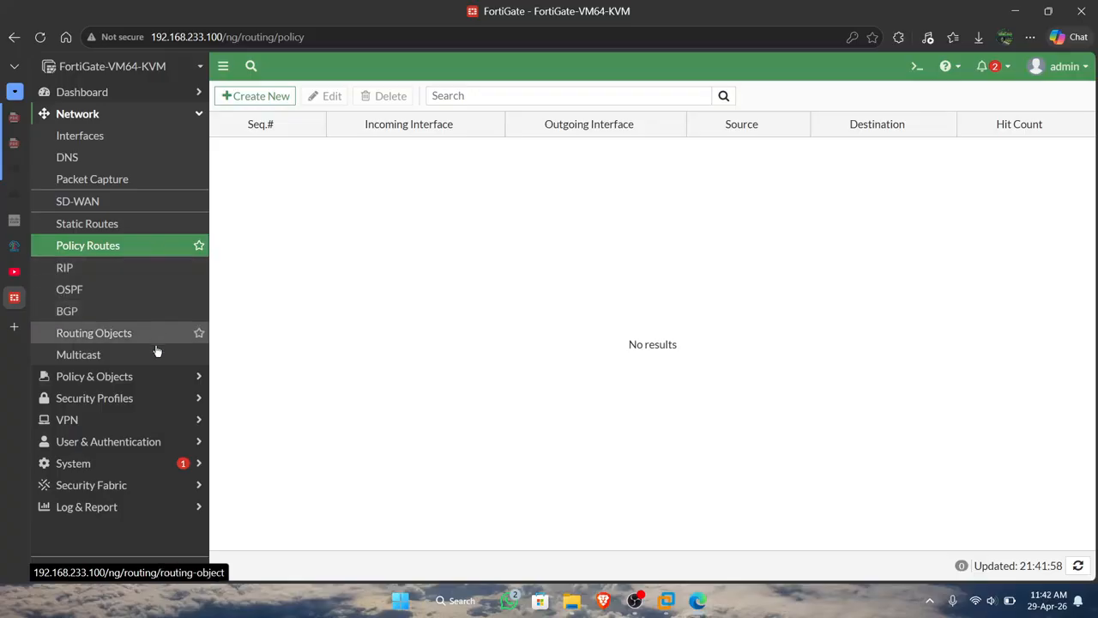
{"action": "left_click", "coordinate": [152, 374]}
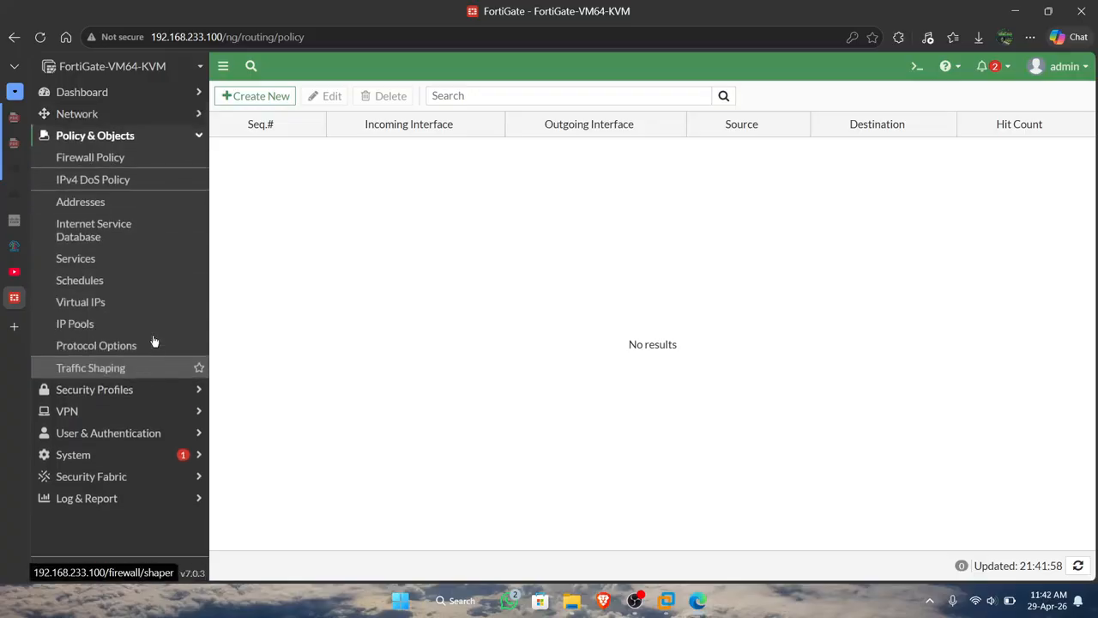
{"action": "left_click", "coordinate": [140, 163]}
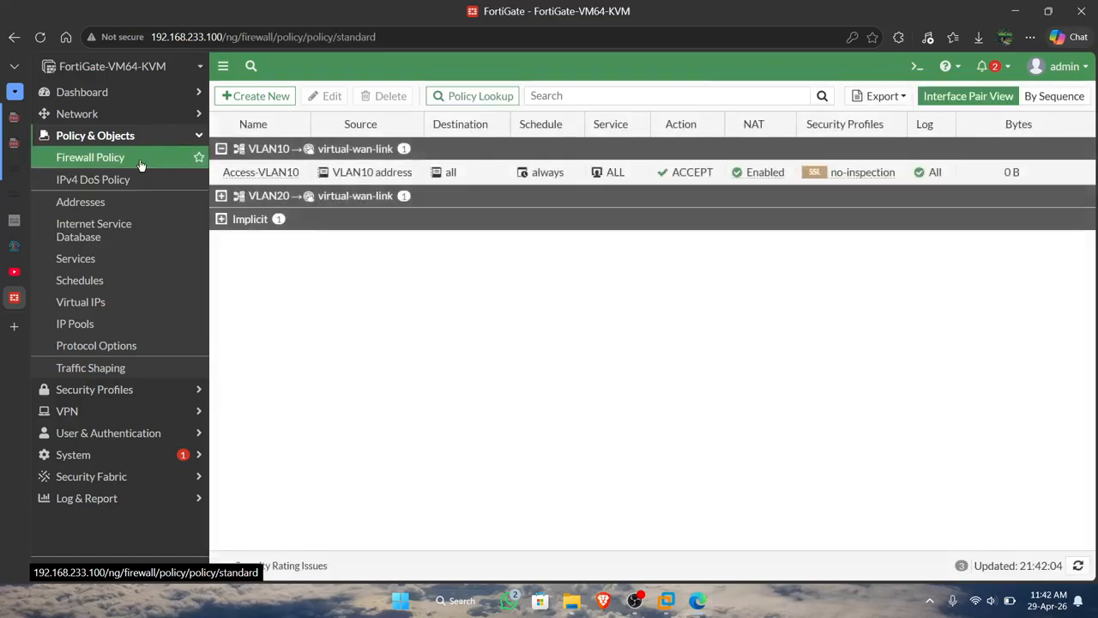
Check the existing SD-WAN rules, then view the PNETLab topology and return to the FortiGate rules.
{"action": "left_click", "coordinate": [120, 113]}
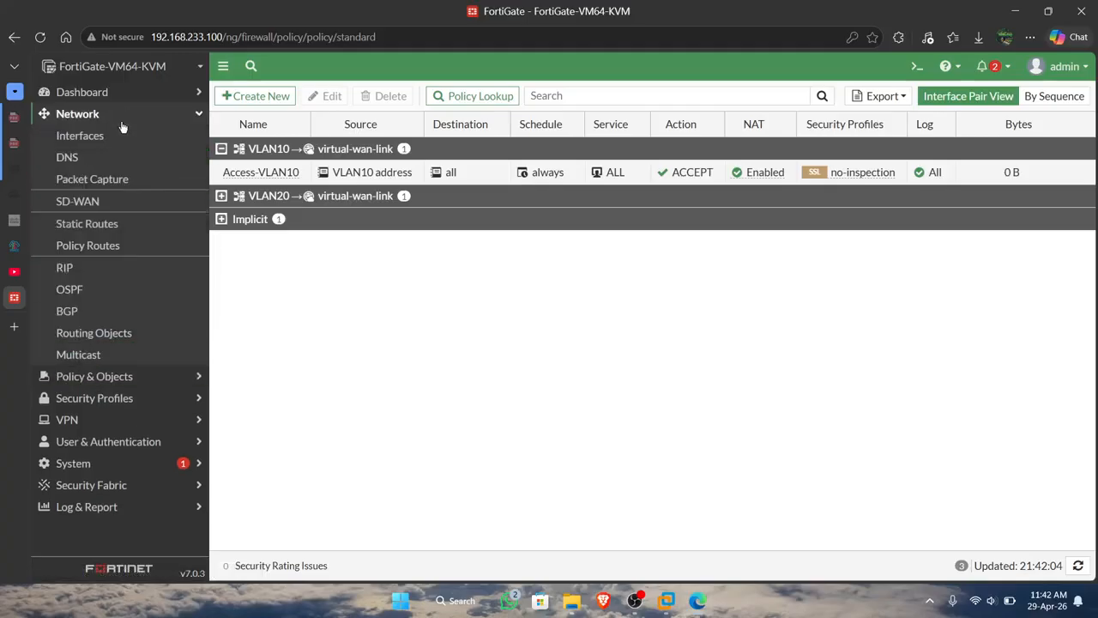
{"action": "left_click", "coordinate": [125, 199]}
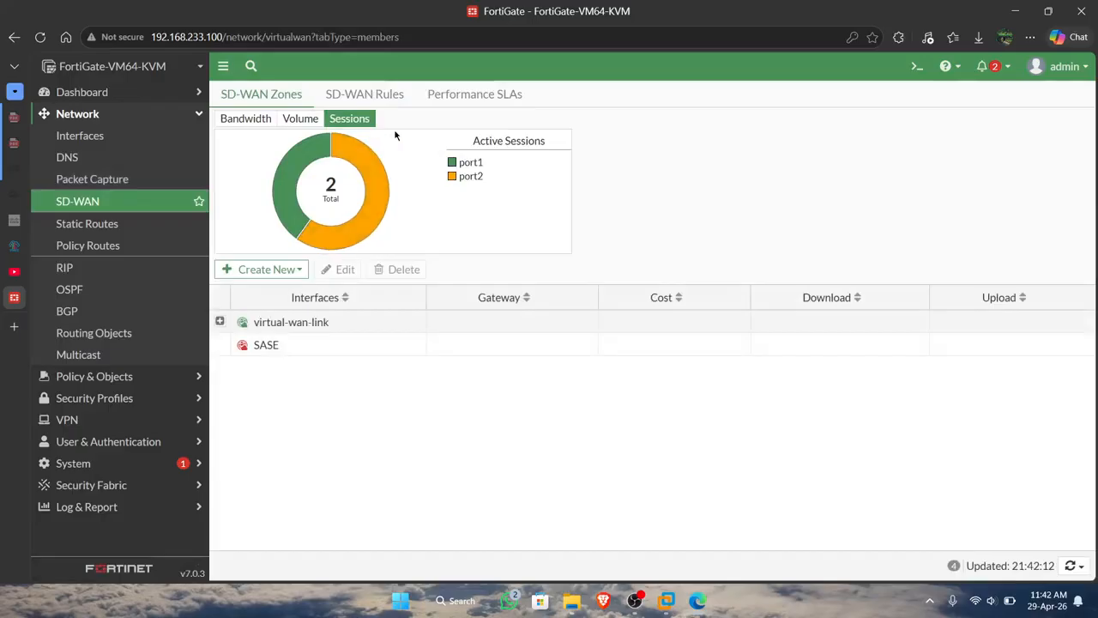
{"action": "left_click", "coordinate": [394, 107]}
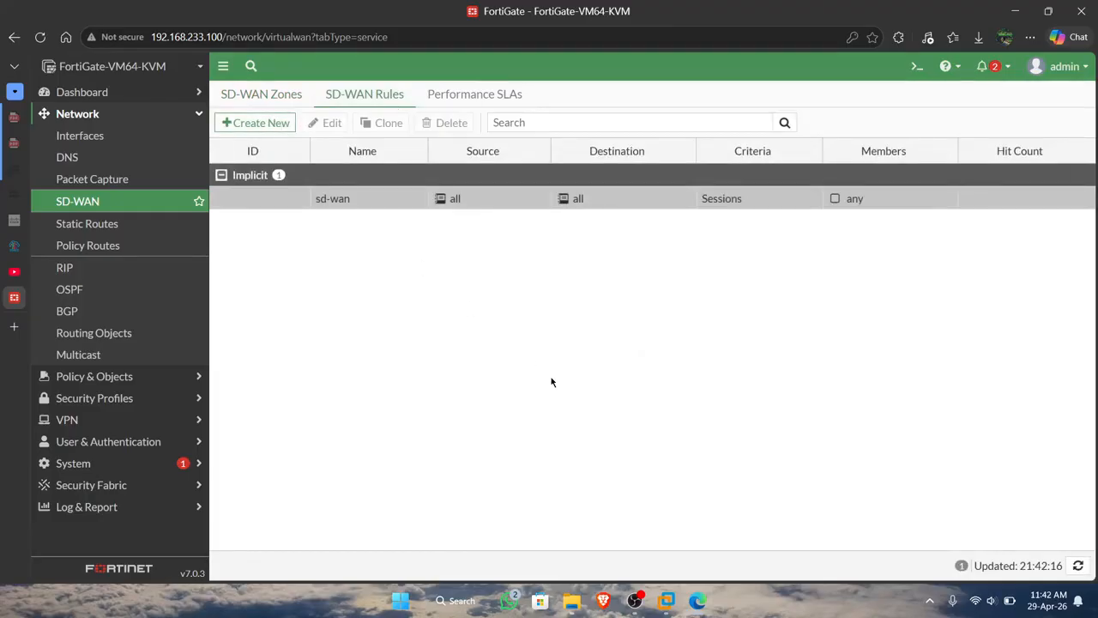
{"action": "left_click", "coordinate": [11, 247]}
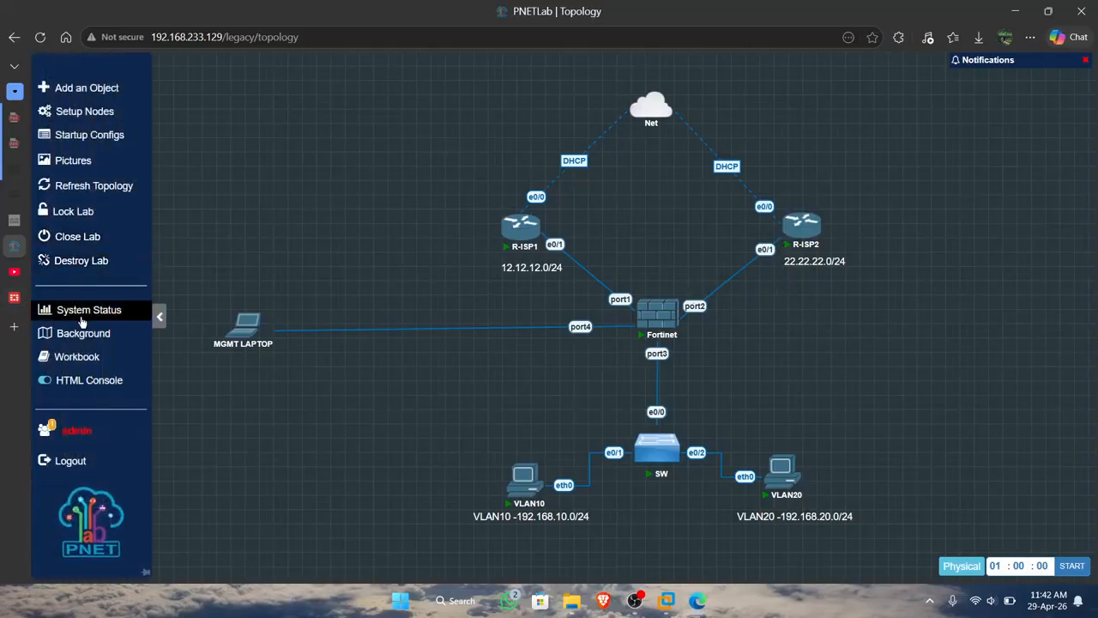
{"action": "left_click", "coordinate": [17, 297]}
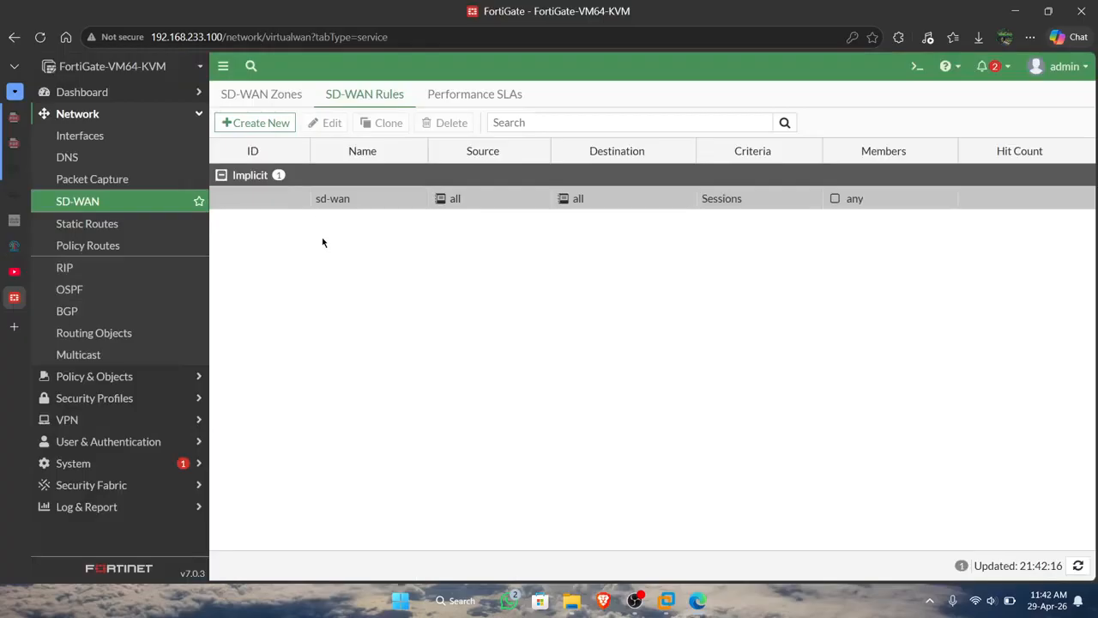
Start a new SD-WAN rule named access-vlan10 with VLAN10 address as its destination.
{"action": "left_click", "coordinate": [271, 124]}
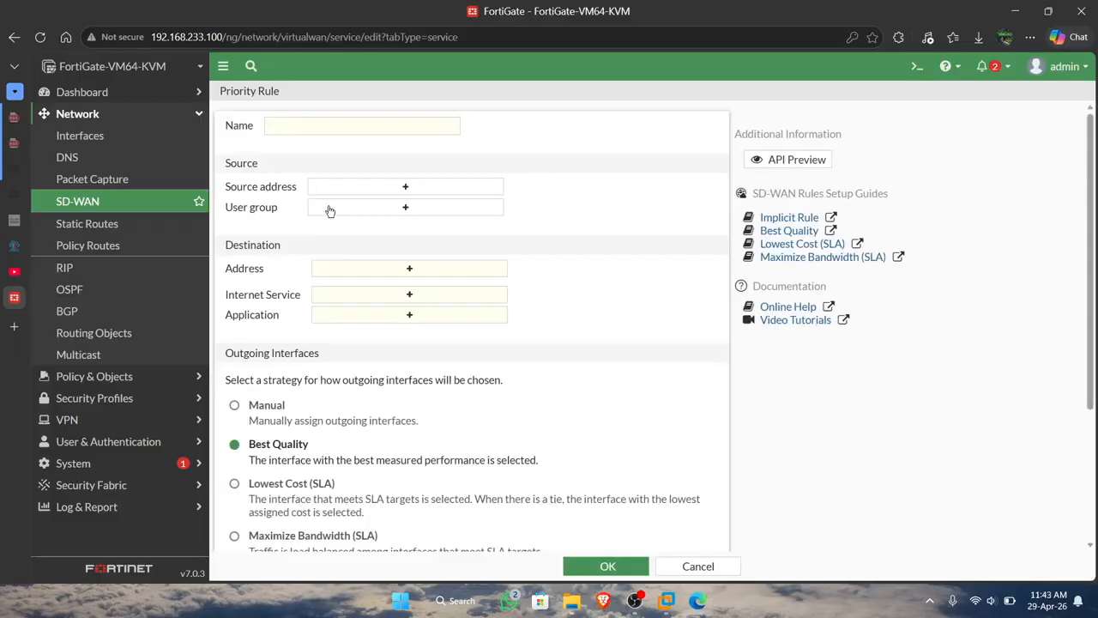
{"action": "left_click", "coordinate": [350, 127]}
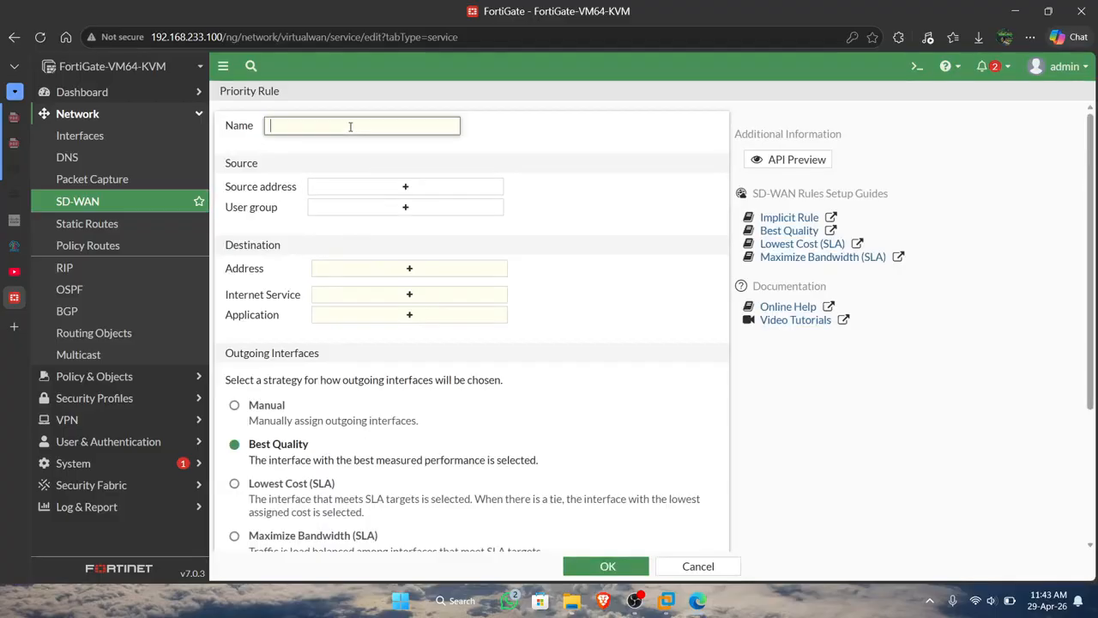
{"action": "type", "text": "access-vlan"}
{"action": "scroll", "coordinate": [380, 194], "scroll_direction": "down", "scroll_amount": 1}
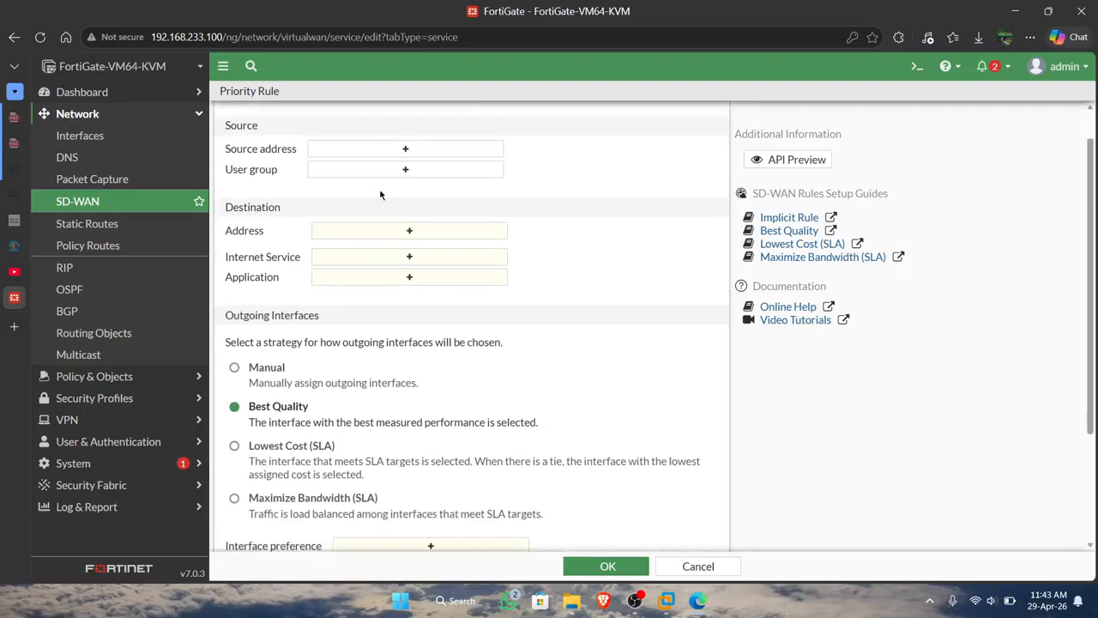
{"action": "left_click", "coordinate": [403, 151]}
{"action": "scroll", "coordinate": [550, 253], "scroll_direction": "up", "scroll_amount": 1}
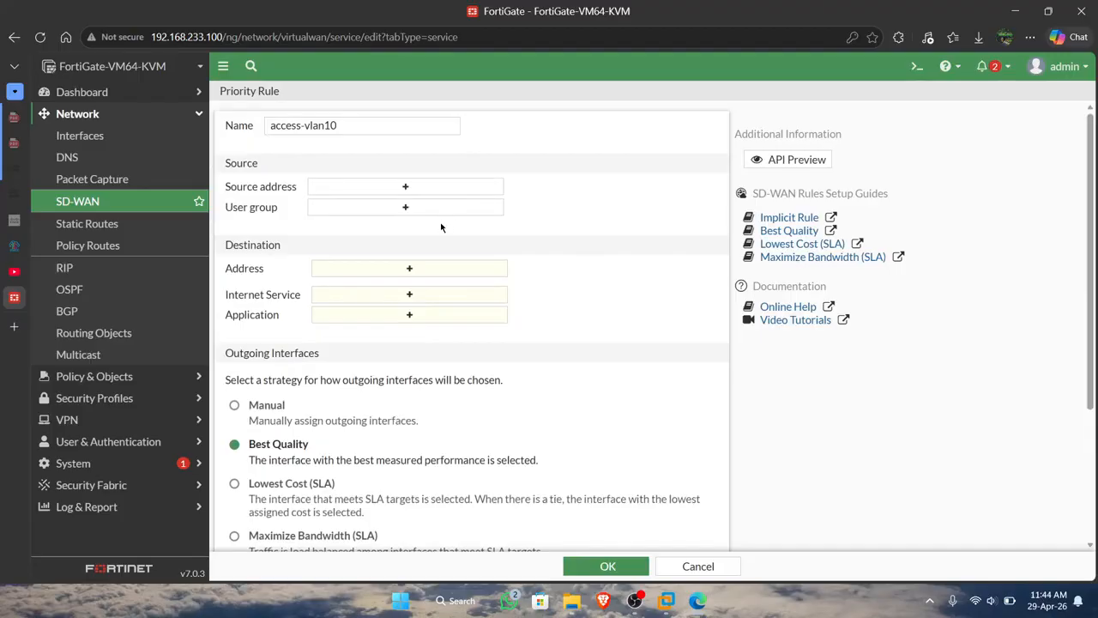
{"action": "left_click", "coordinate": [420, 269]}
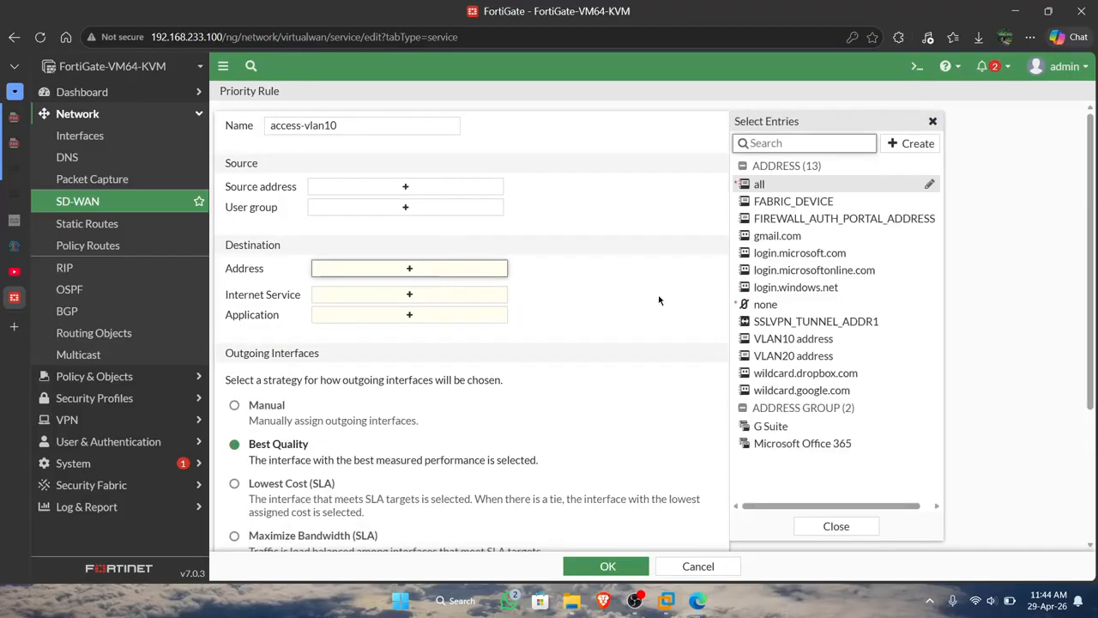
{"action": "left_click", "coordinate": [767, 343]}
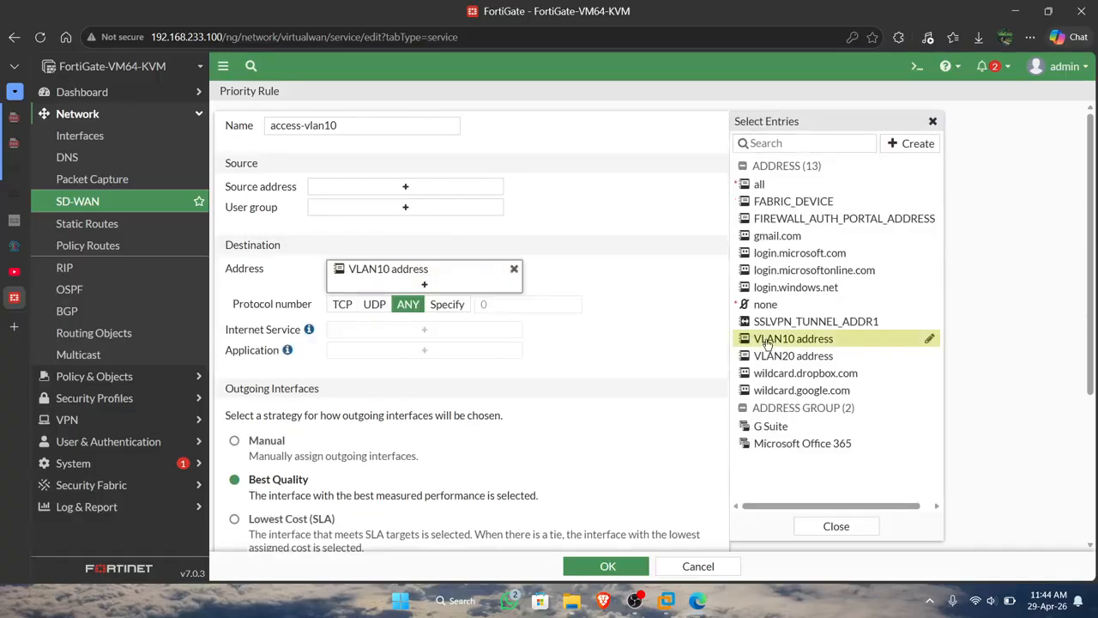
{"action": "left_click", "coordinate": [604, 284]}
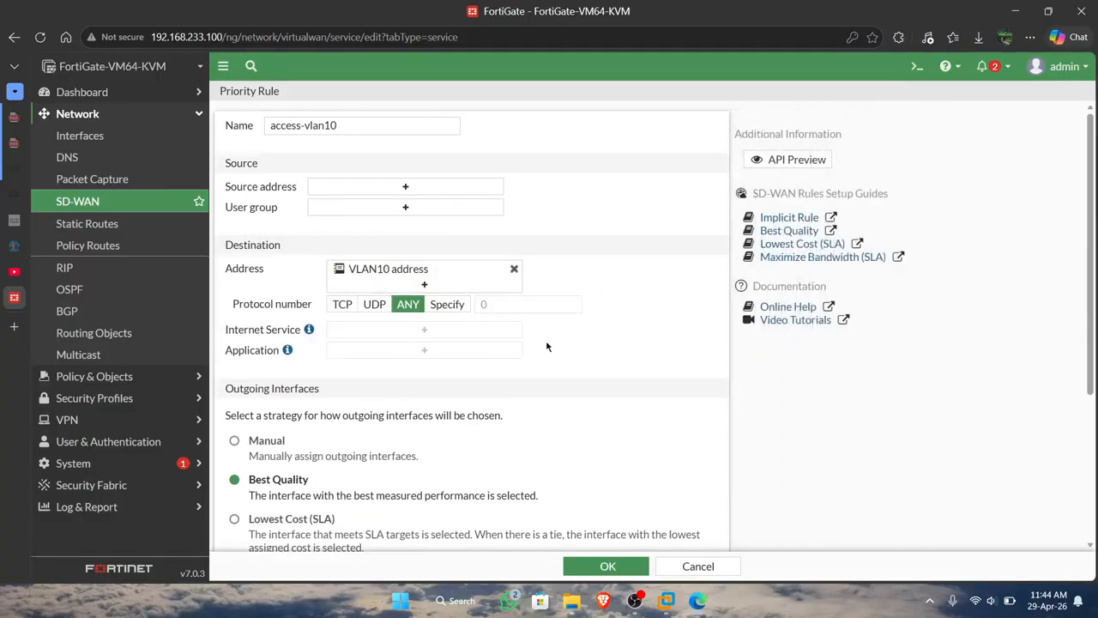
Set the access-vlan10 rule's outgoing interface strategy to Manual.
{"action": "scroll", "coordinate": [522, 367], "scroll_direction": "down", "scroll_amount": 1}
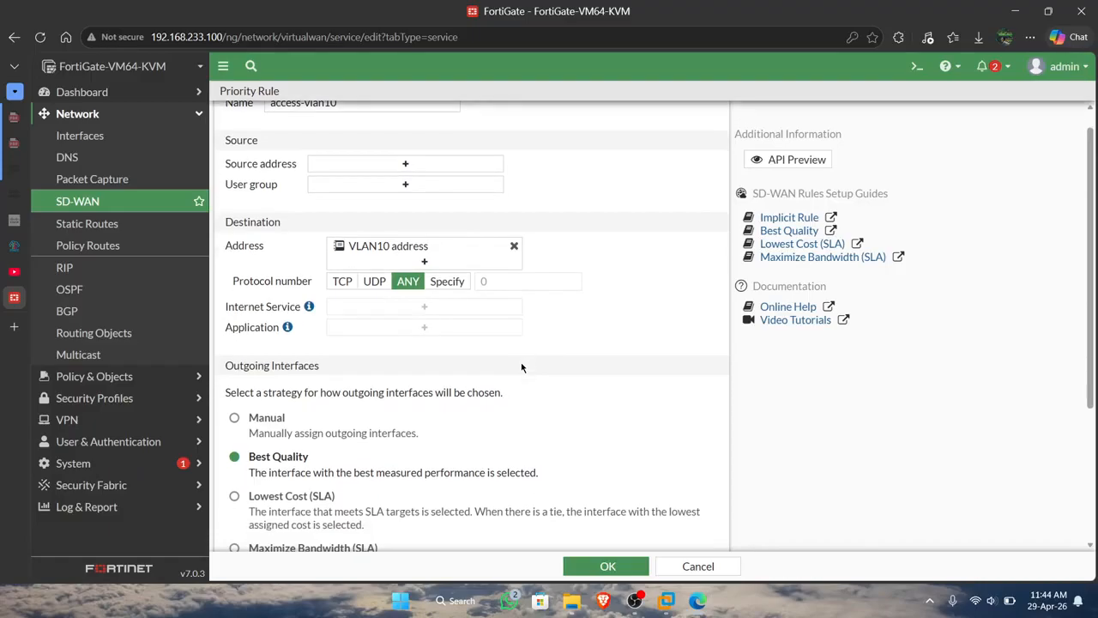
{"action": "scroll", "coordinate": [521, 367], "scroll_direction": "down", "scroll_amount": 1}
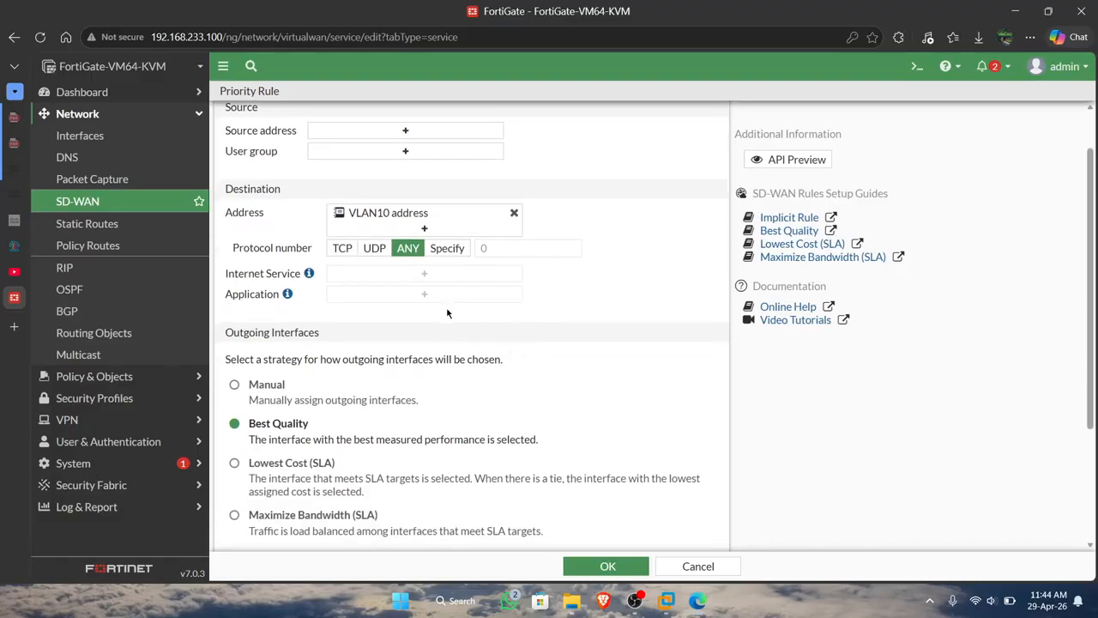
{"action": "scroll", "coordinate": [447, 313], "scroll_direction": "up", "scroll_amount": 1}
{"action": "scroll", "coordinate": [463, 327], "scroll_direction": "down", "scroll_amount": 1}
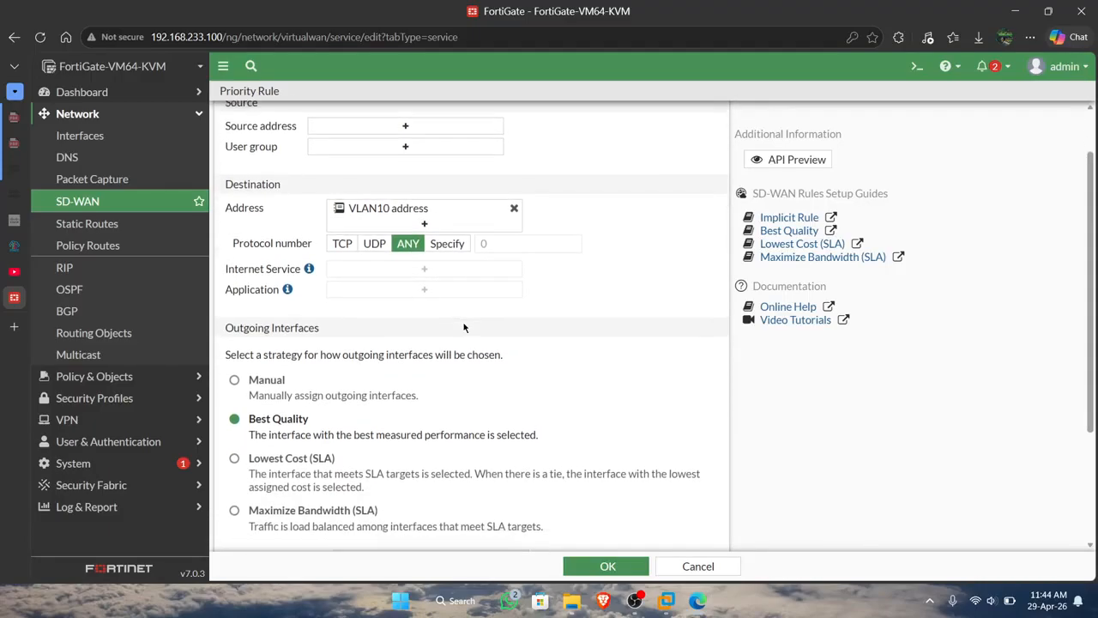
{"action": "scroll", "coordinate": [463, 324], "scroll_direction": "down", "scroll_amount": 1}
{"action": "scroll", "coordinate": [403, 258], "scroll_direction": "down", "scroll_amount": 1}
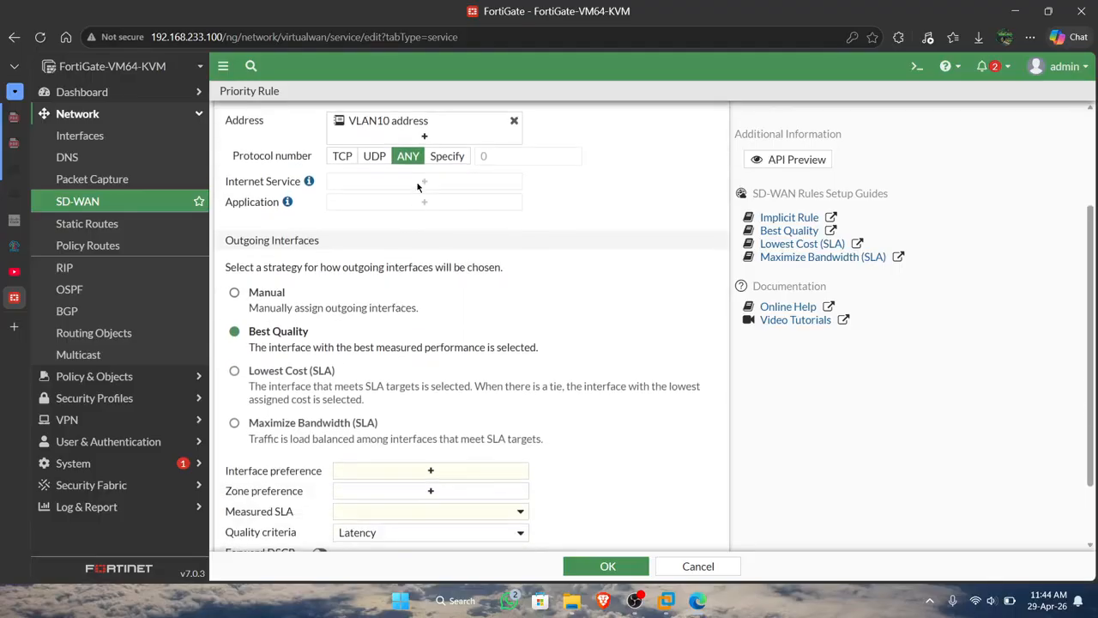
{"action": "scroll", "coordinate": [417, 292], "scroll_direction": "down", "scroll_amount": 1}
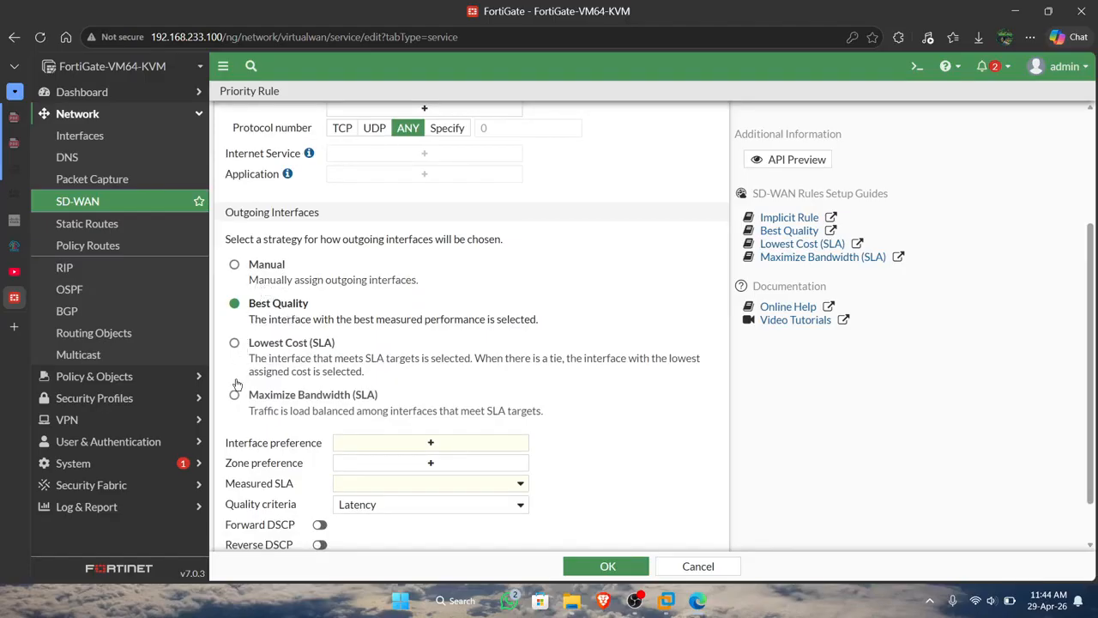
{"action": "left_click", "coordinate": [254, 268]}
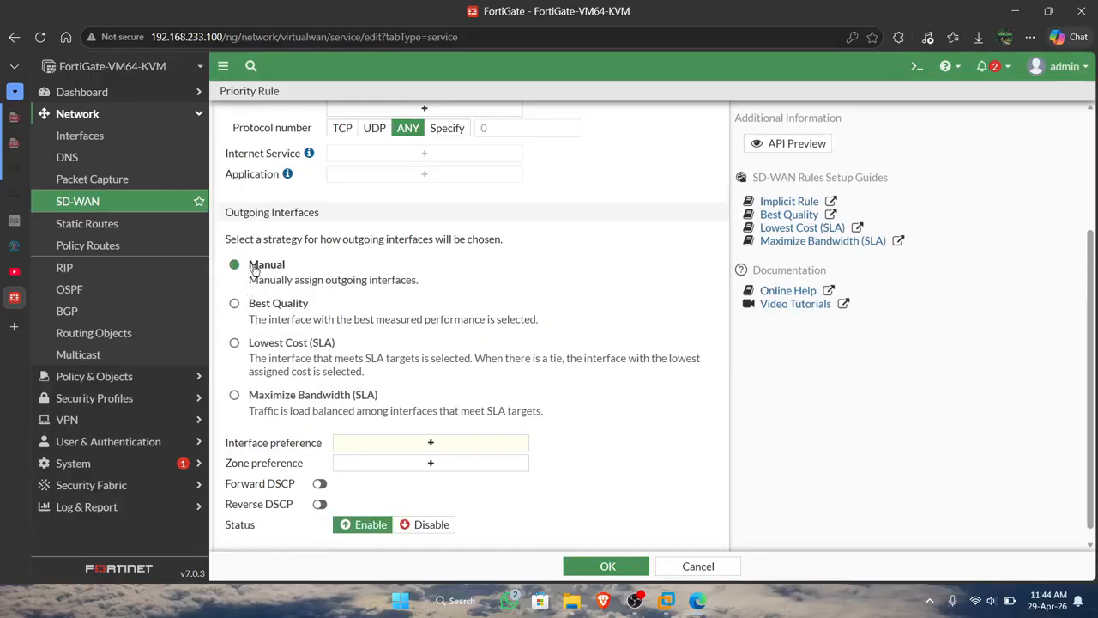
{"action": "scroll", "coordinate": [363, 304], "scroll_direction": "down", "scroll_amount": 1}
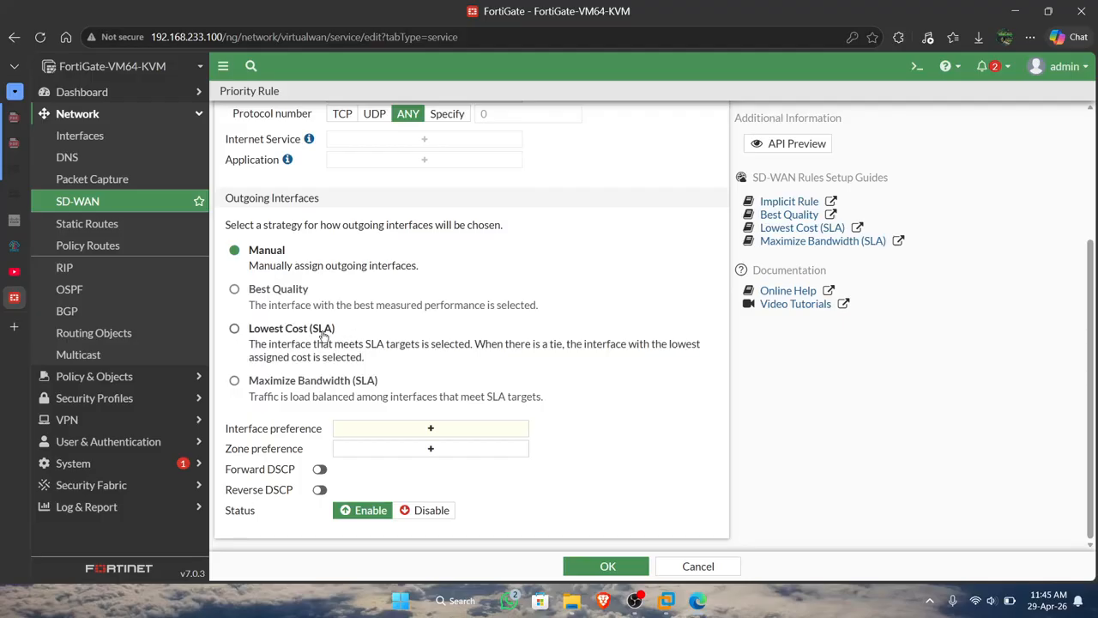
{"action": "left_click", "coordinate": [254, 305]}
{"action": "scroll", "coordinate": [308, 386], "scroll_direction": "down", "scroll_amount": 1}
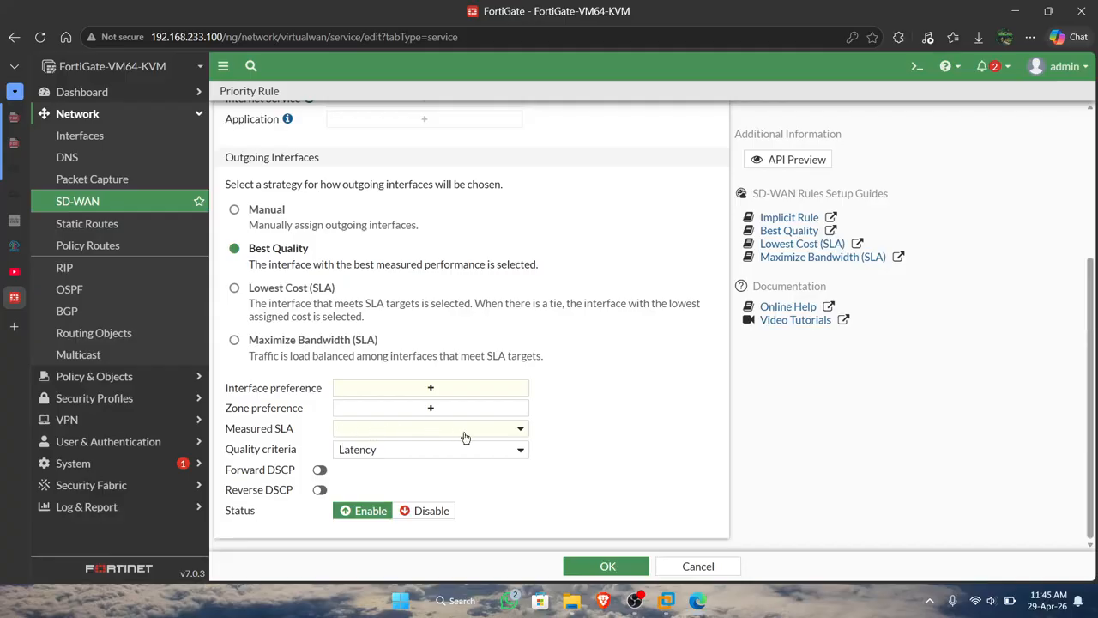
{"action": "left_click", "coordinate": [265, 214]}
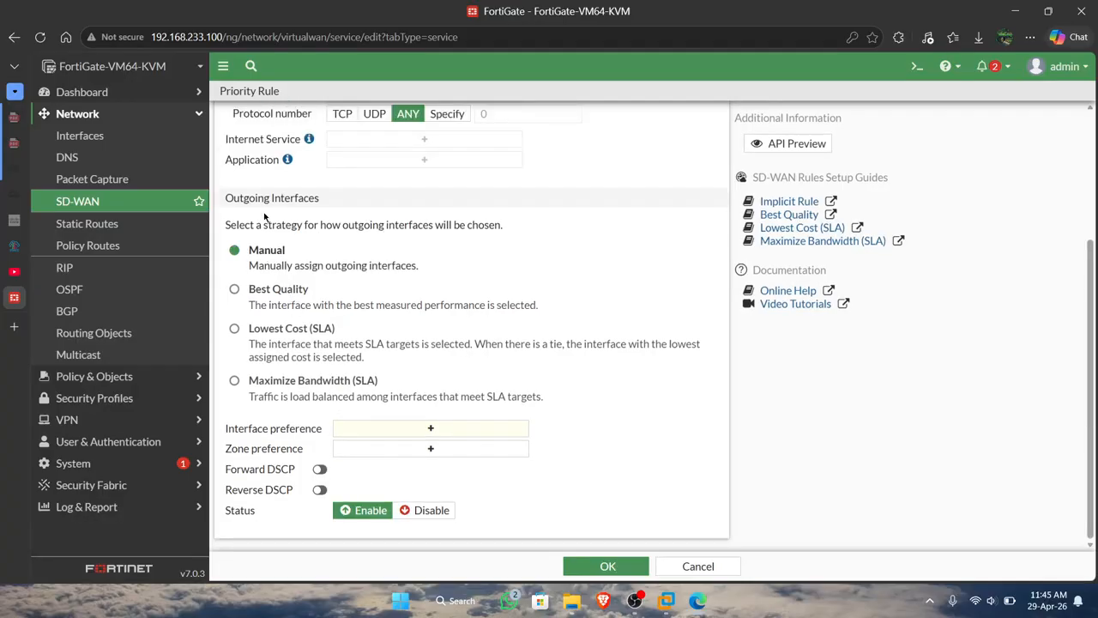
Add WAN-ISP1 (port1) as the interface preference of the access-vlan10 rule and save the rule.
{"action": "left_click", "coordinate": [403, 429]}
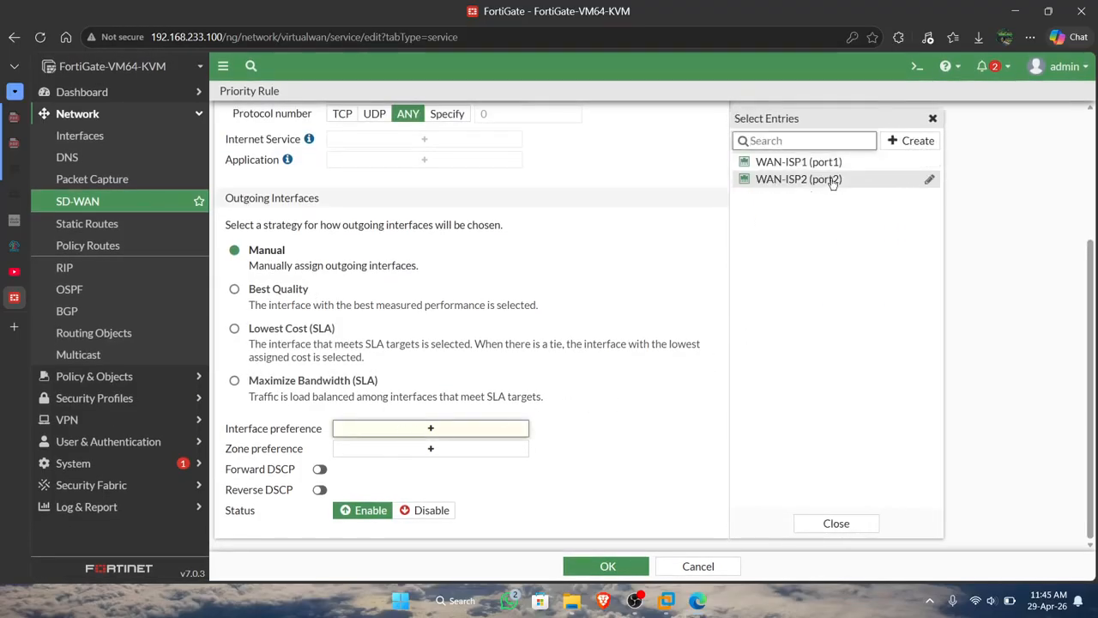
{"action": "left_click", "coordinate": [825, 163]}
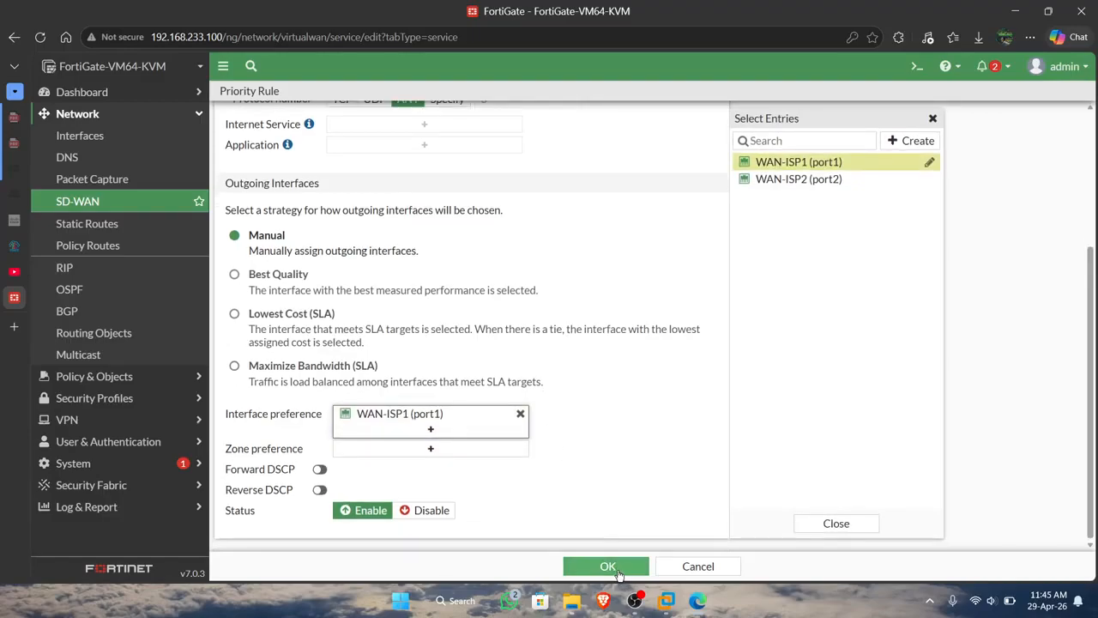
{"action": "left_click", "coordinate": [611, 568]}
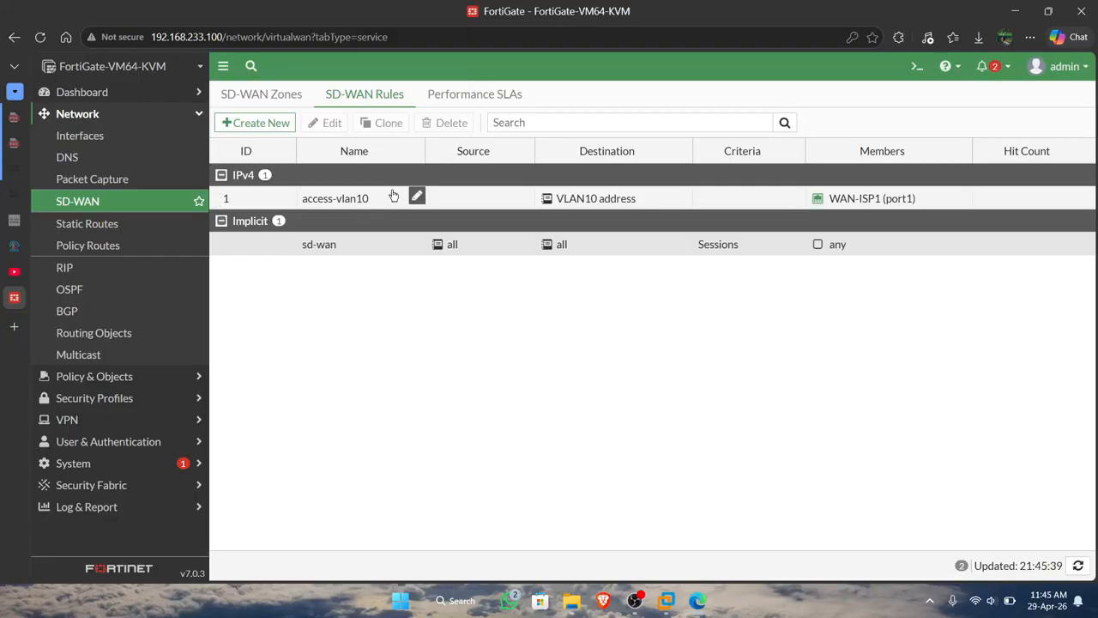
Start another SD-WAN rule named access-vlan20 with source address all and destination VLAN20 address.
{"action": "left_click", "coordinate": [279, 120]}
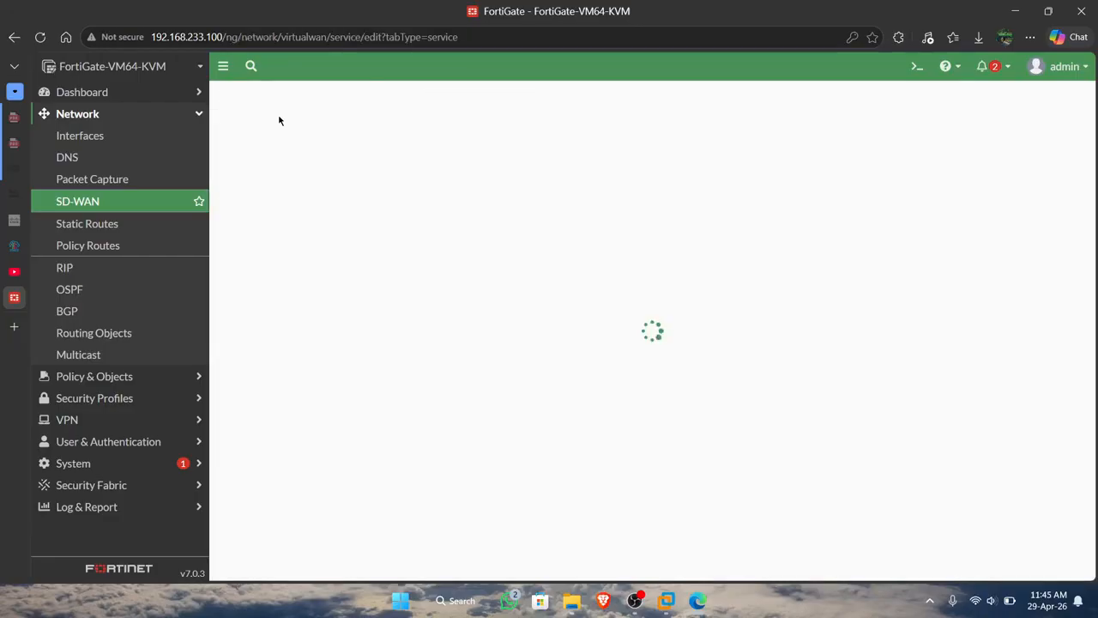
{"action": "left_click", "coordinate": [329, 126]}
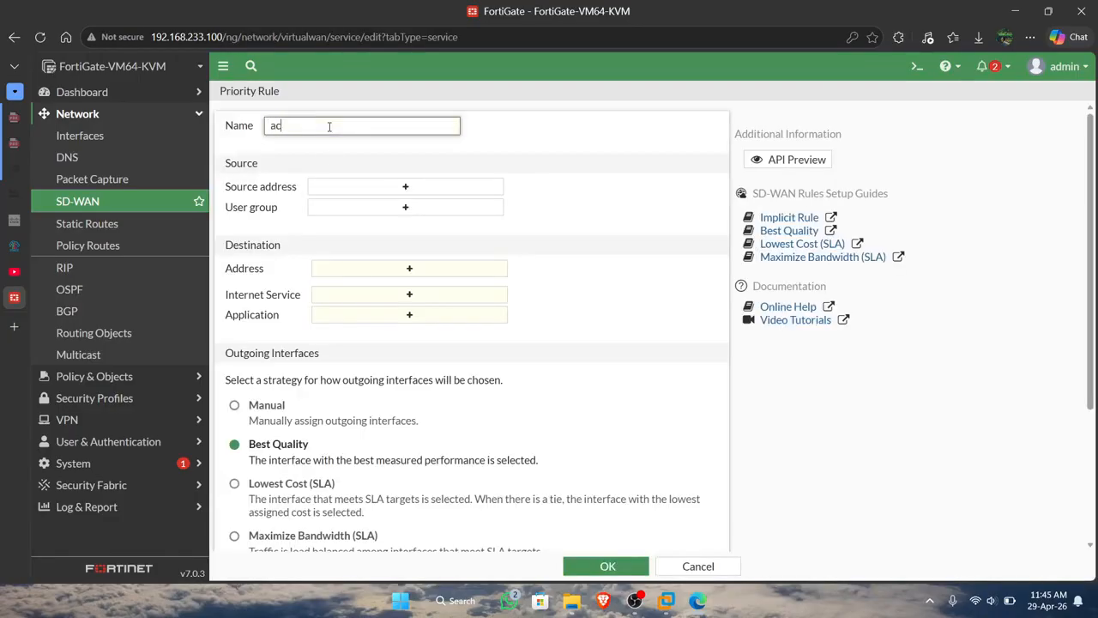
{"action": "type", "text": "access-vlan20"}
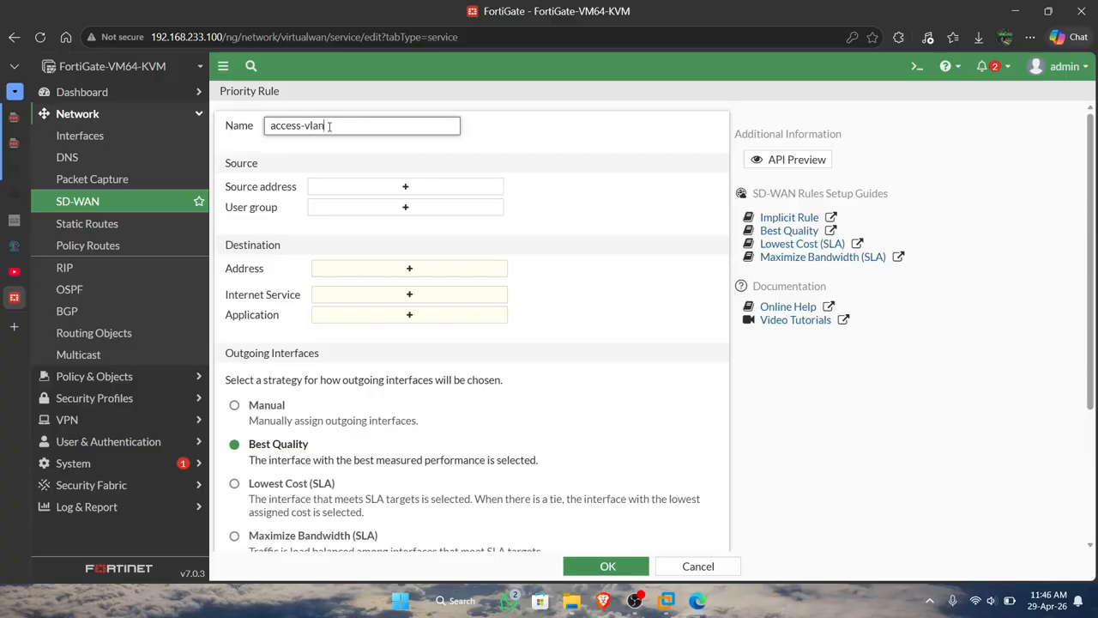
{"action": "left_click", "coordinate": [405, 268]}
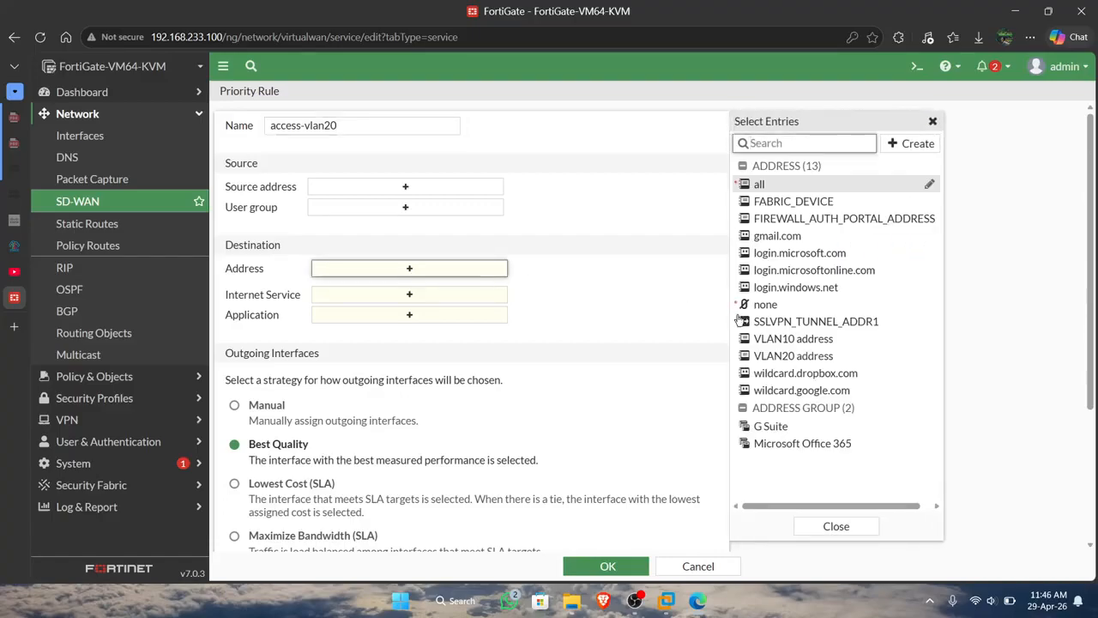
{"action": "left_click", "coordinate": [787, 356]}
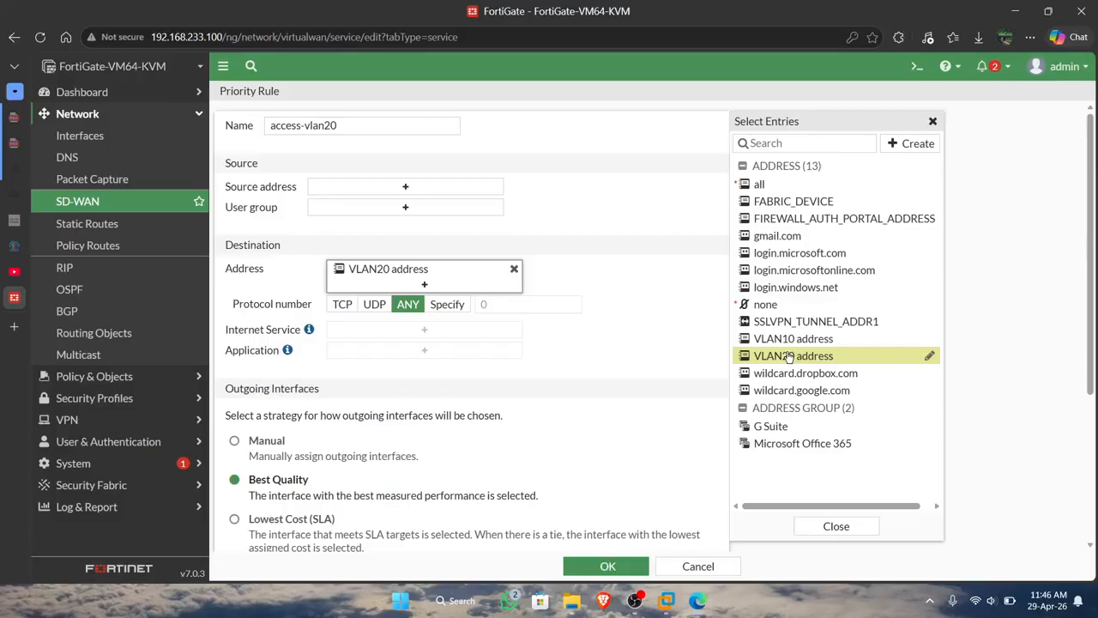
{"action": "left_click", "coordinate": [463, 191]}
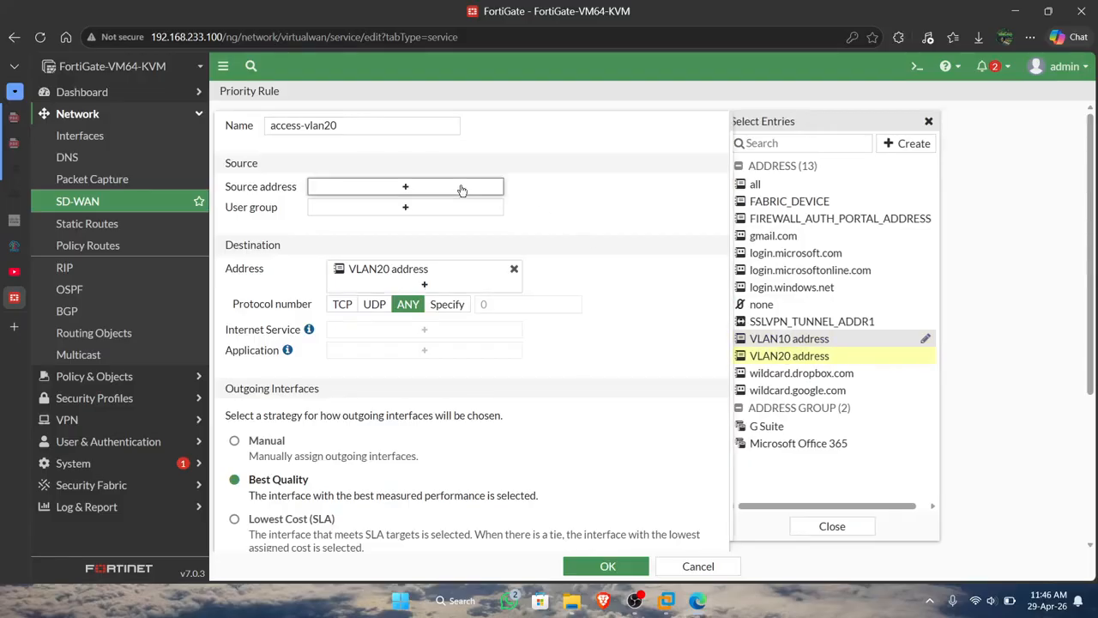
{"action": "left_click", "coordinate": [772, 183]}
{"action": "left_click", "coordinate": [547, 266]}
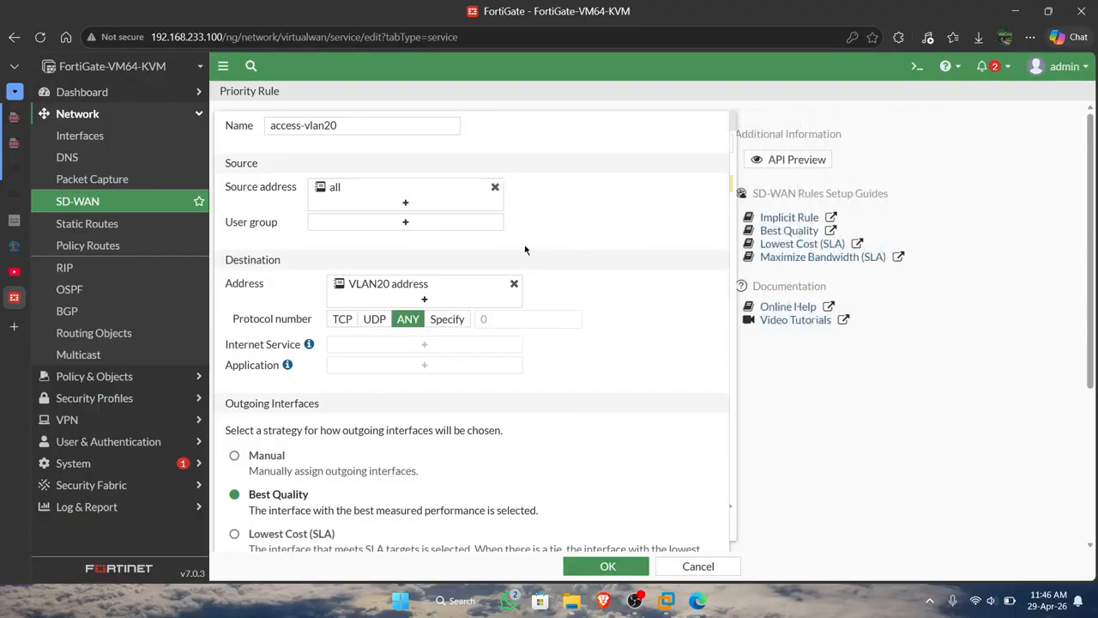
Set the access-vlan20 rule's outgoing interface strategy to Manual with WAN-ISP2 (port2) as the interface preference.
{"action": "scroll", "coordinate": [398, 230], "scroll_direction": "down", "scroll_amount": 1}
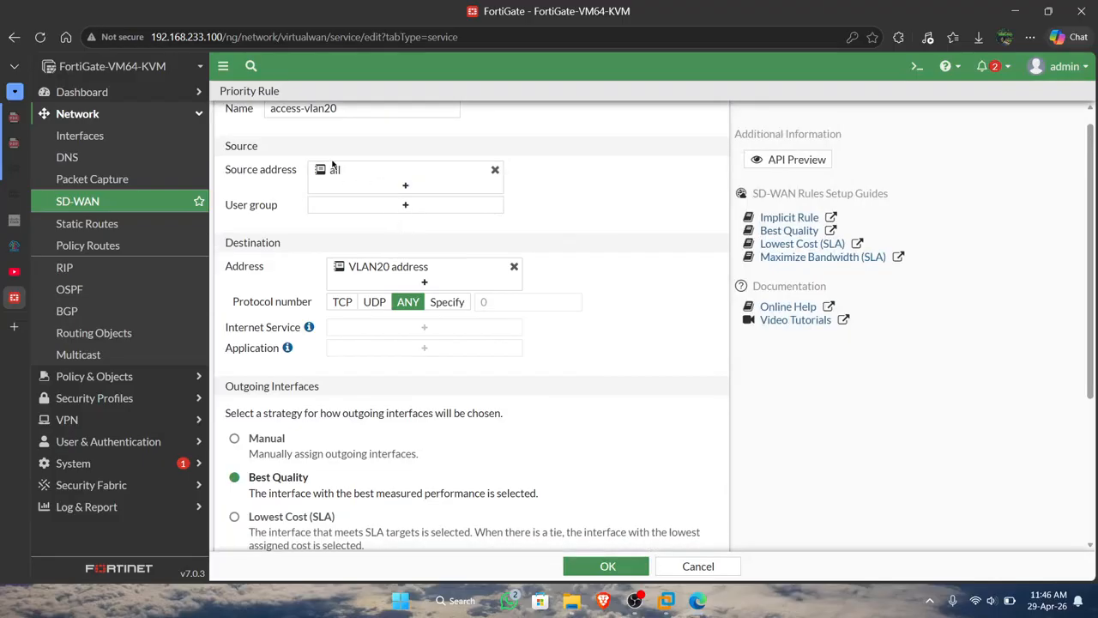
{"action": "scroll", "coordinate": [350, 216], "scroll_direction": "down", "scroll_amount": 2}
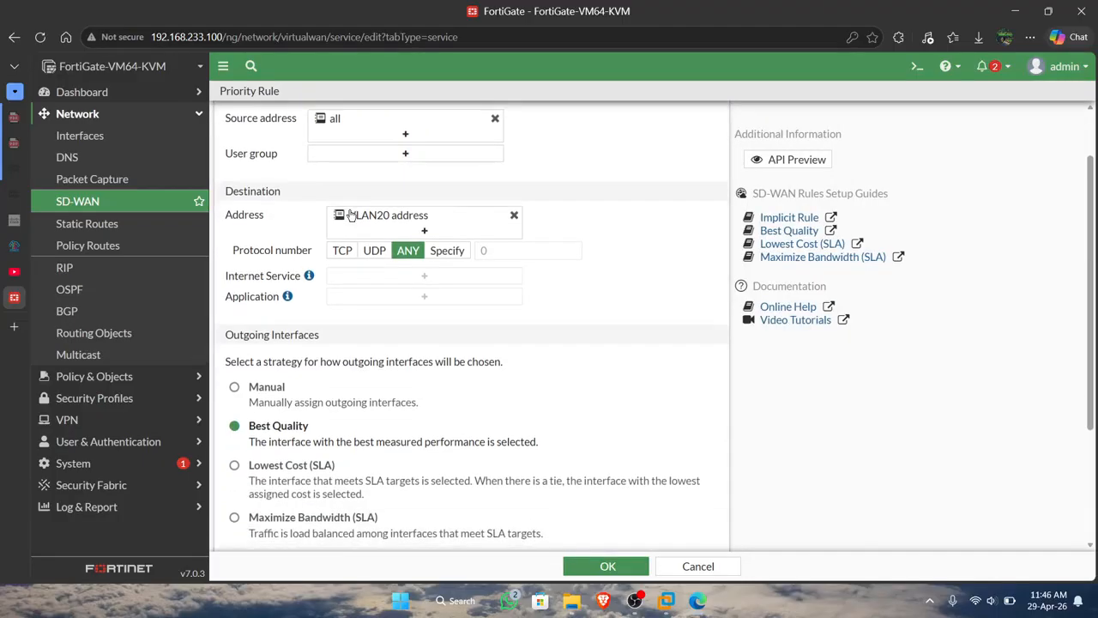
{"action": "left_click", "coordinate": [266, 390]}
{"action": "scroll", "coordinate": [257, 390], "scroll_direction": "down", "scroll_amount": 5}
{"action": "left_click", "coordinate": [361, 429]}
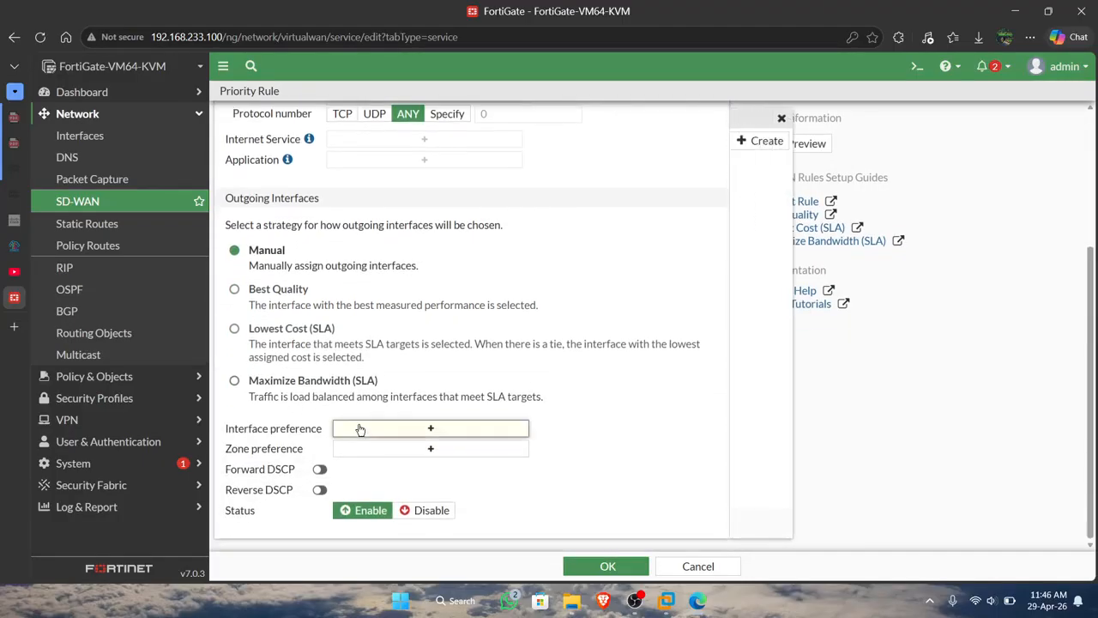
{"action": "left_click", "coordinate": [811, 181]}
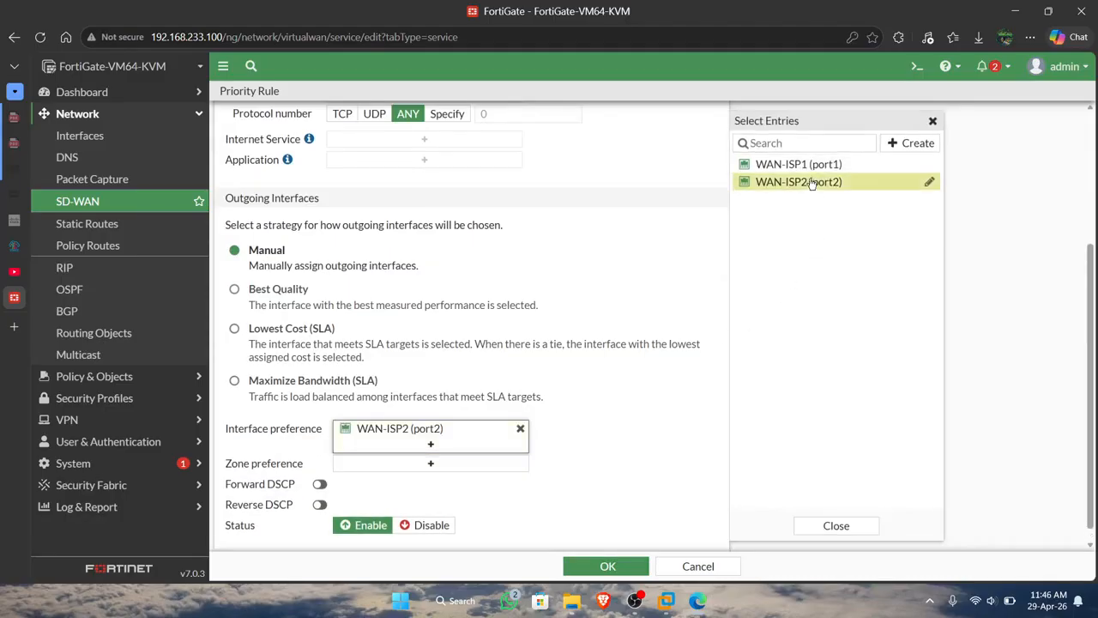
Save the access-vlan20 SD-WAN rule.
{"action": "left_click", "coordinate": [606, 566]}
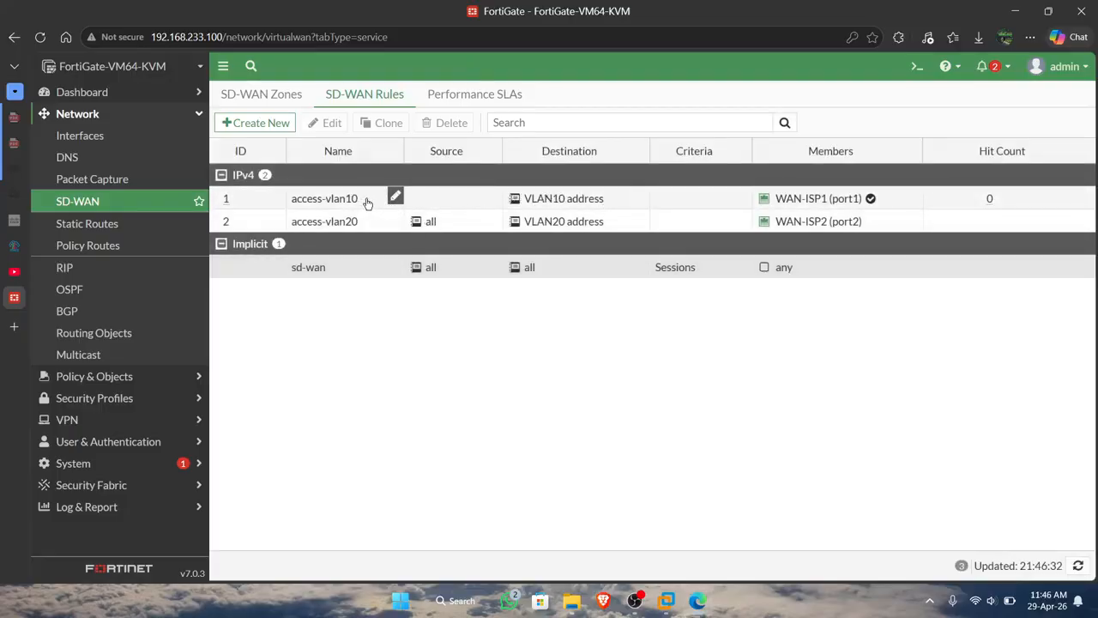
Set the access-vlan10 SD-WAN rule's source to the all address and apply it.
{"action": "left_click", "coordinate": [420, 197]}
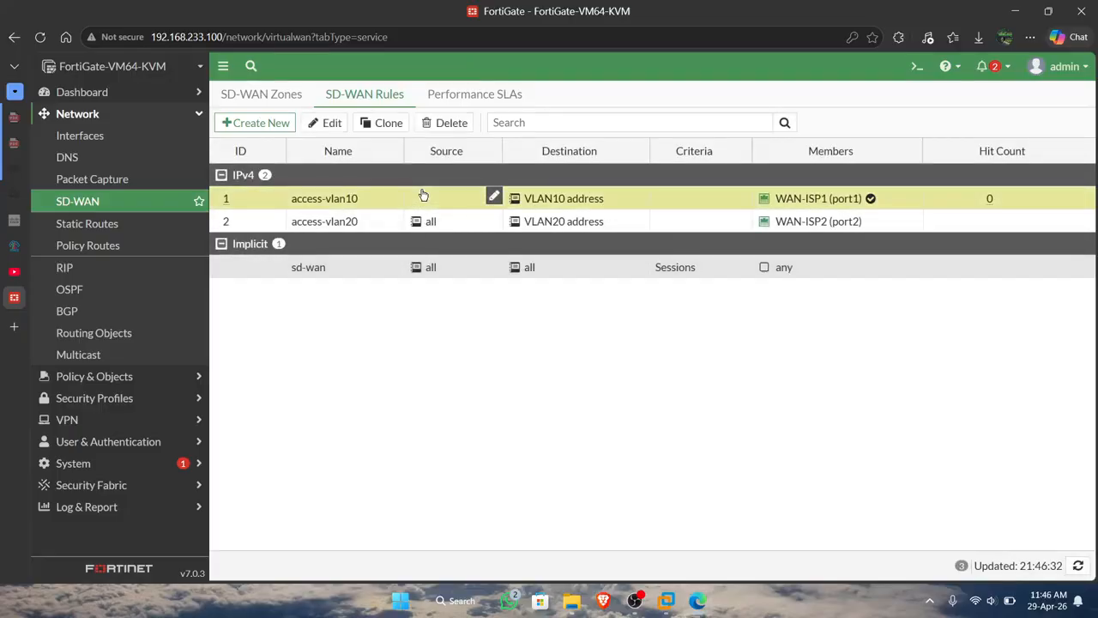
{"action": "left_click", "coordinate": [495, 196]}
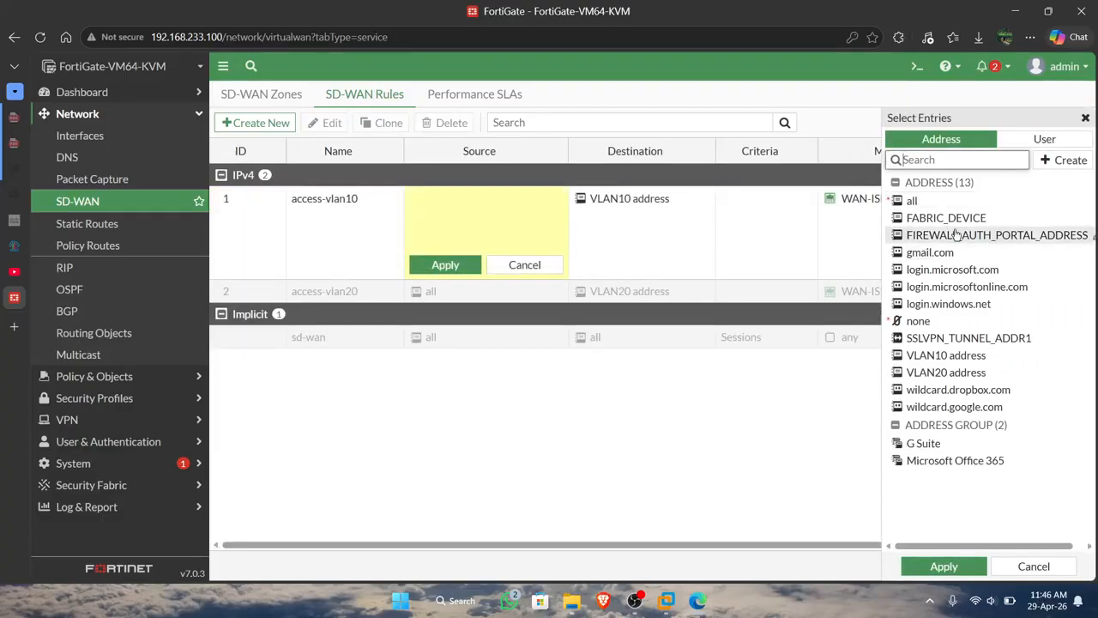
{"action": "left_click", "coordinate": [945, 204]}
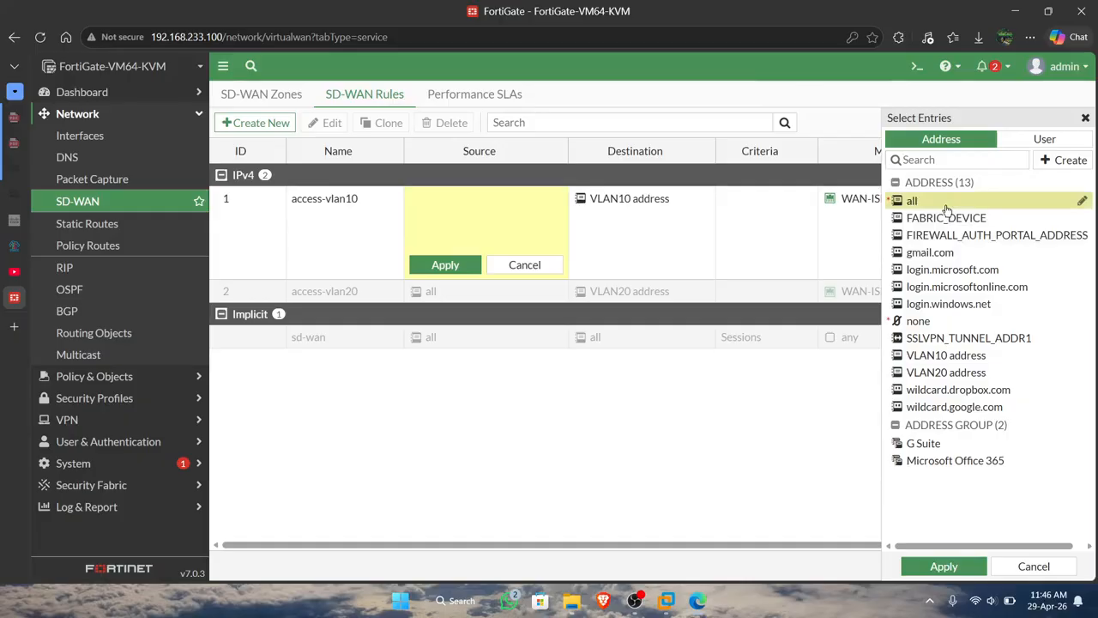
{"action": "left_click", "coordinate": [944, 566]}
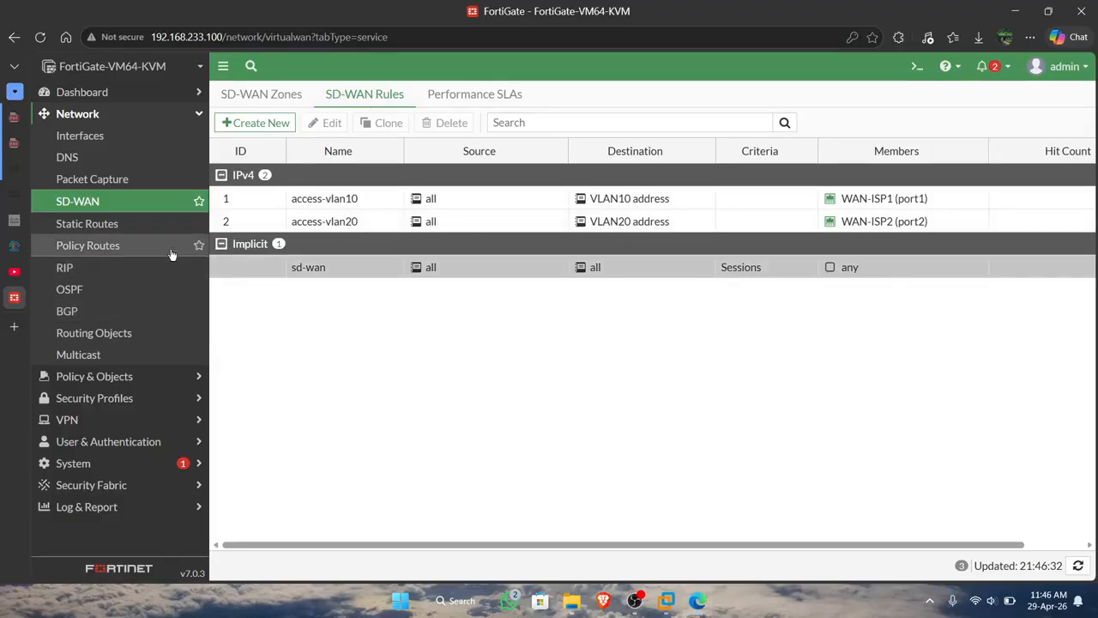
Review the source and destination of the VLAN10 to virtual-wan-link firewall policy.
{"action": "left_click", "coordinate": [166, 377]}
{"action": "left_click", "coordinate": [147, 162]}
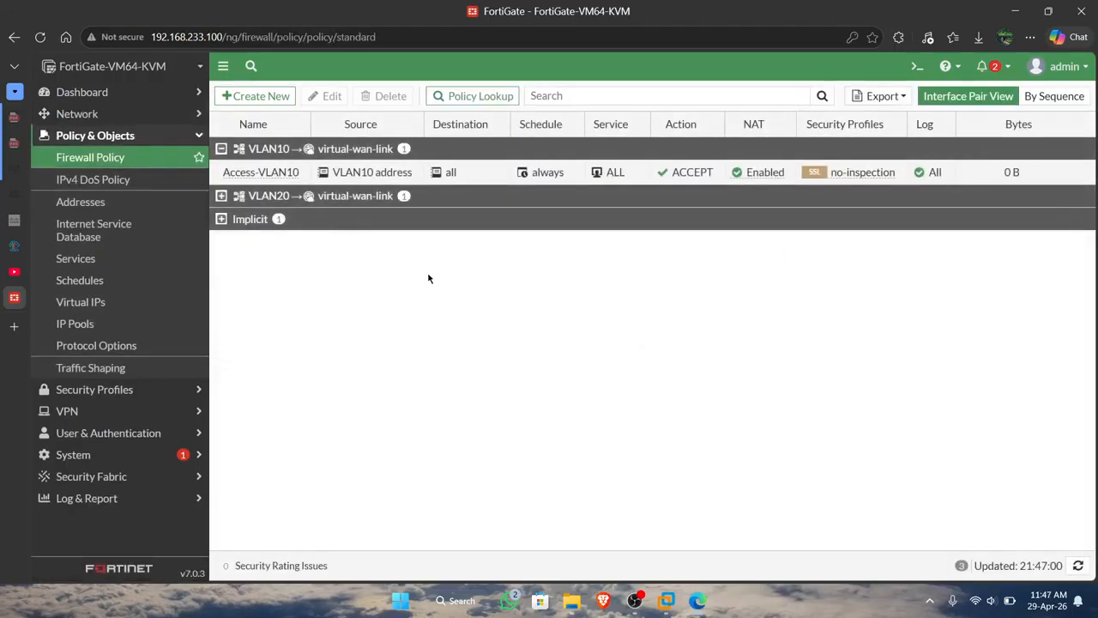
{"action": "mouse_move", "coordinate": [352, 172]}
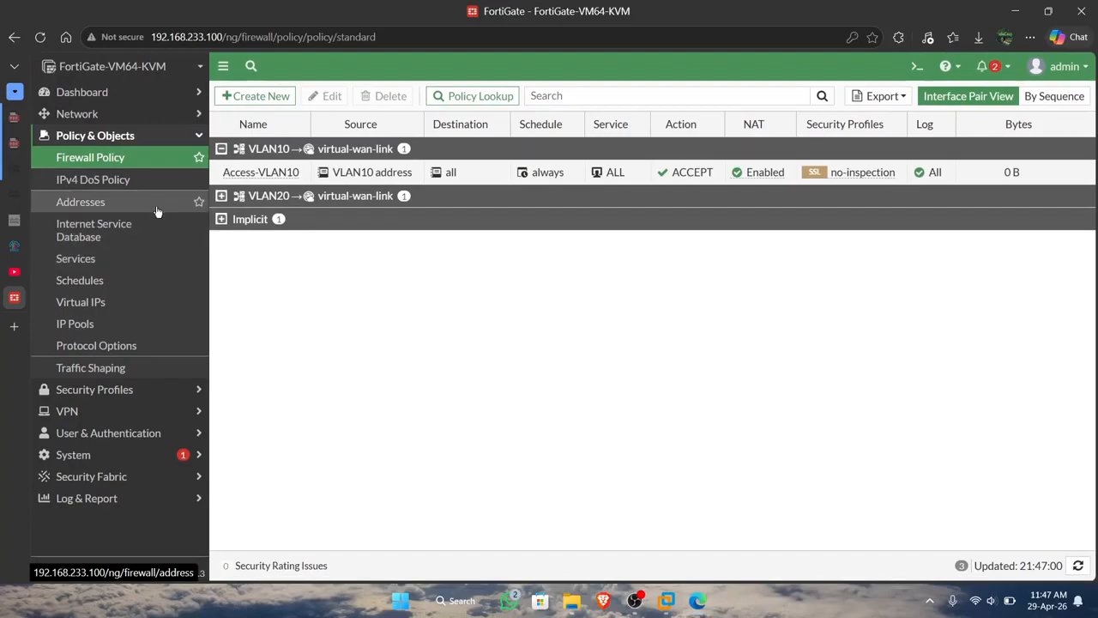
Return to the SD-WAN rules and replace the access-vlan10 rule's source with VLAN10 address.
{"action": "left_click", "coordinate": [167, 117]}
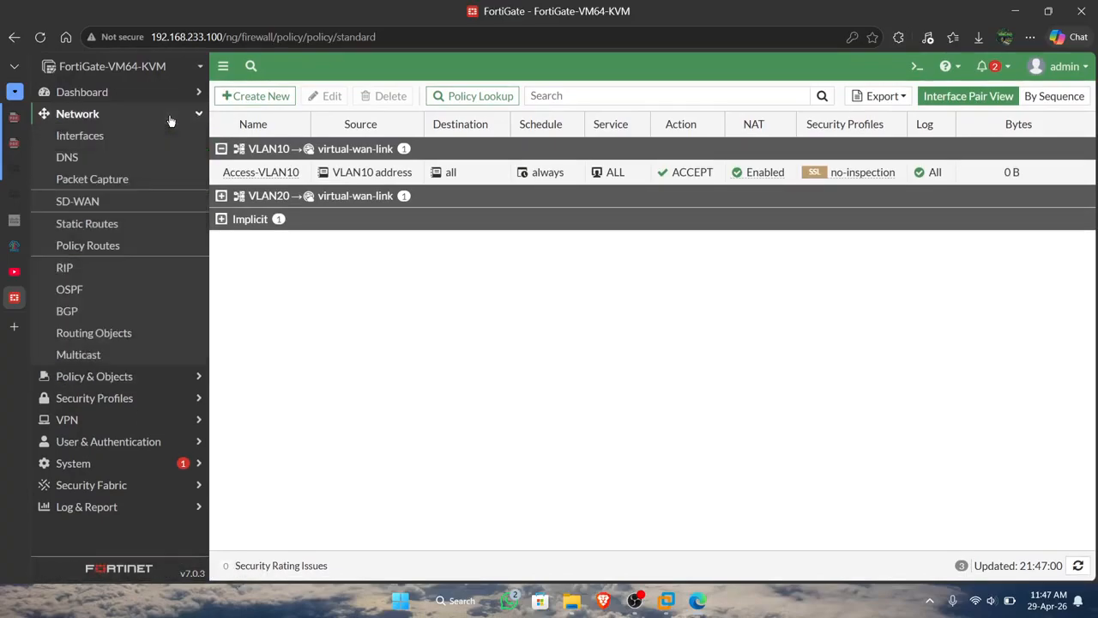
{"action": "left_click", "coordinate": [152, 205]}
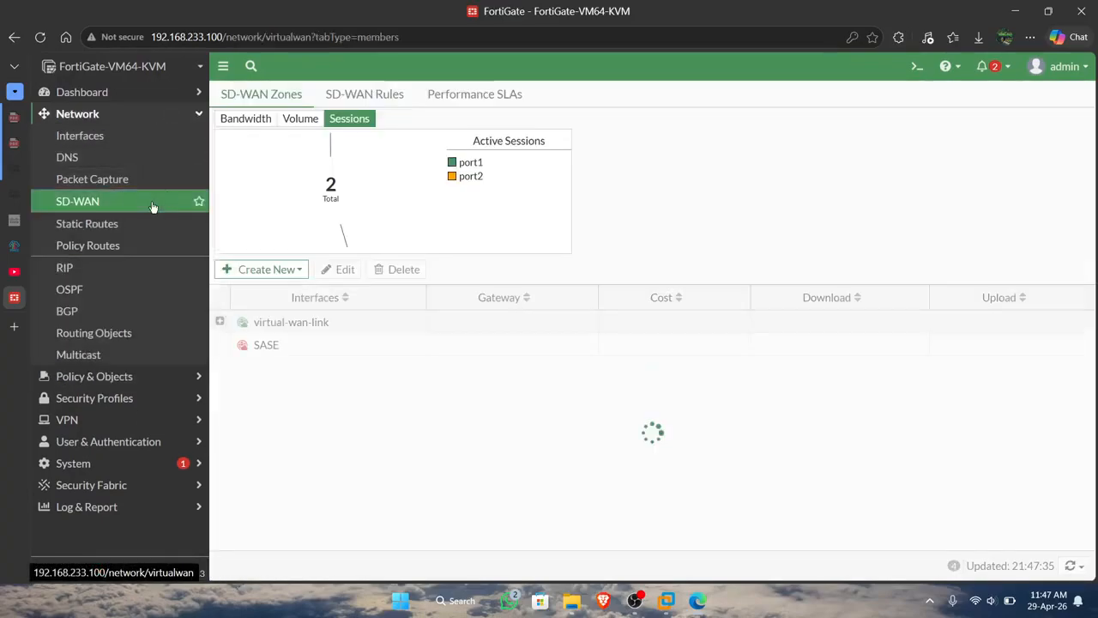
{"action": "left_click", "coordinate": [386, 94]}
{"action": "mouse_move", "coordinate": [403, 199]}
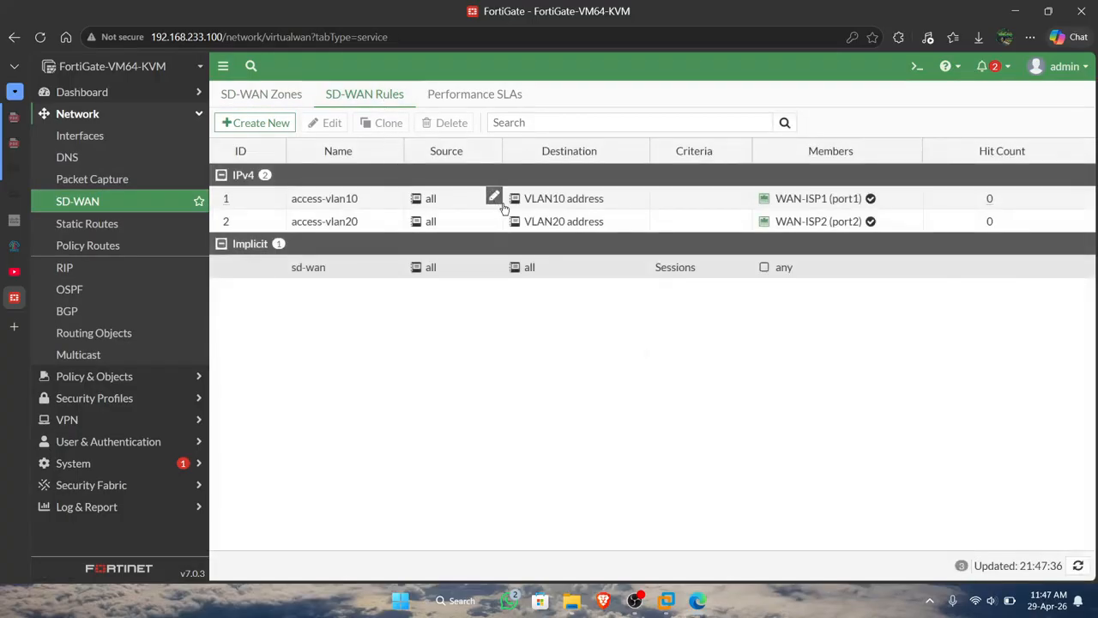
{"action": "mouse_move", "coordinate": [558, 197]}
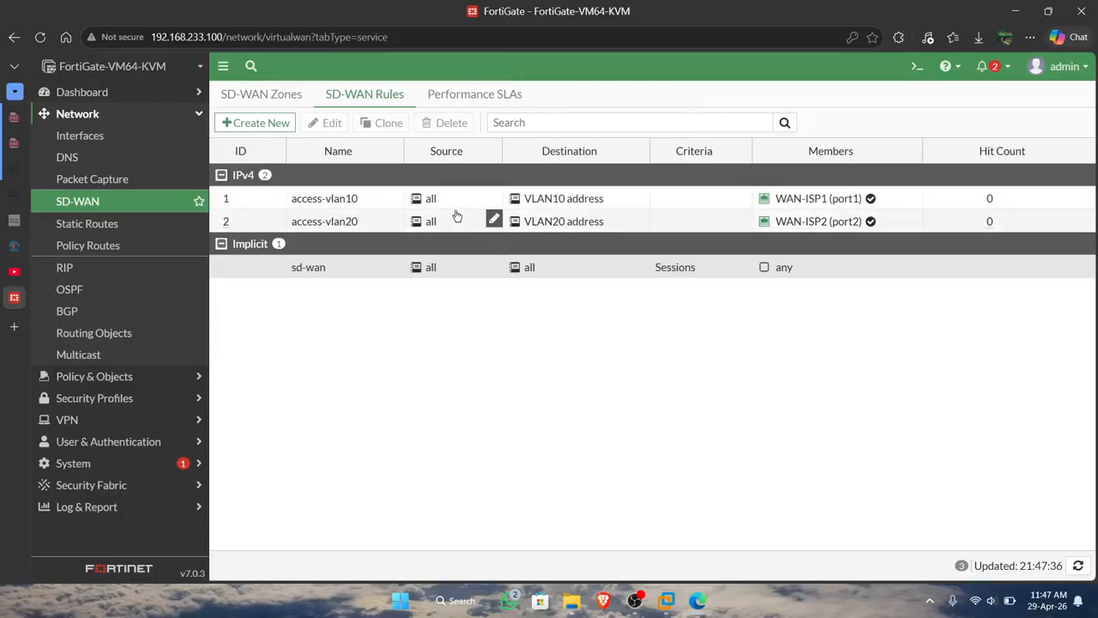
{"action": "left_click", "coordinate": [496, 198]}
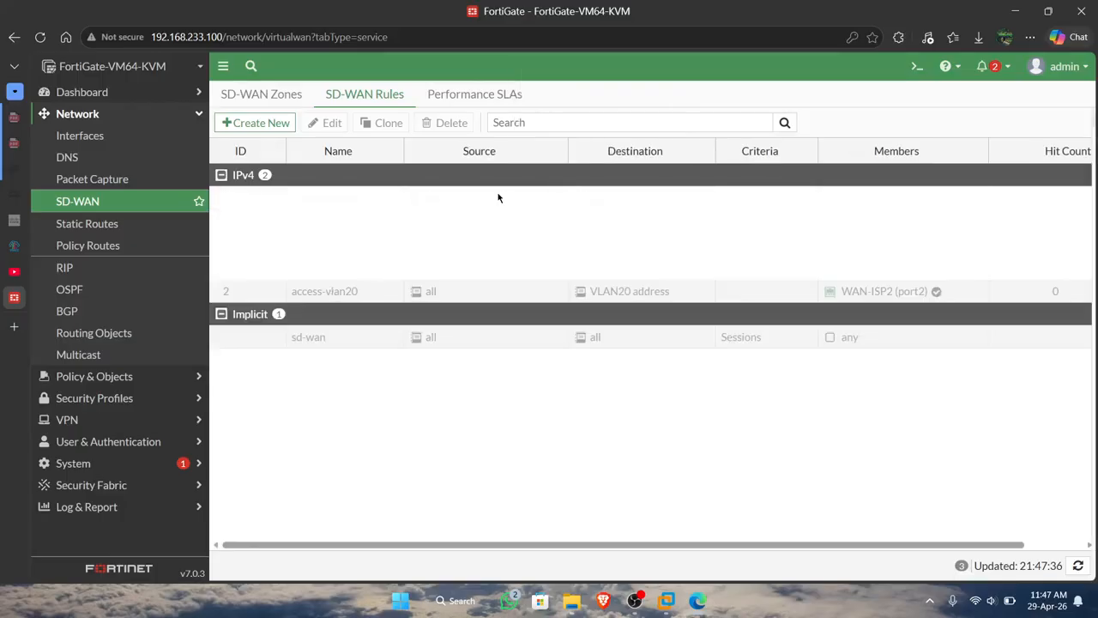
{"action": "left_click", "coordinate": [944, 355]}
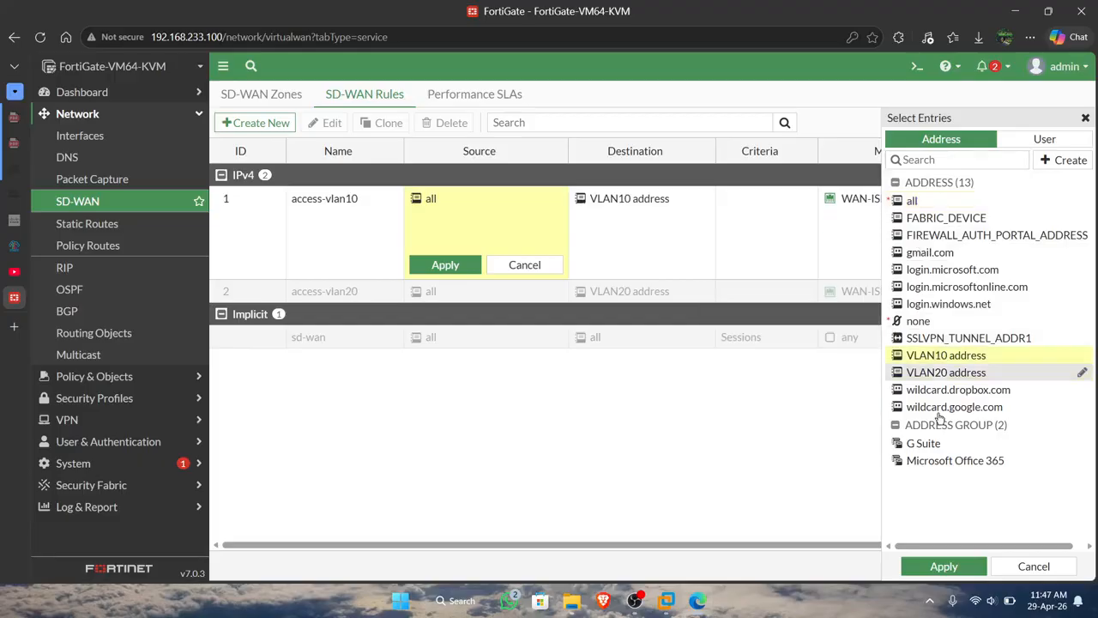
{"action": "left_click", "coordinate": [944, 566]}
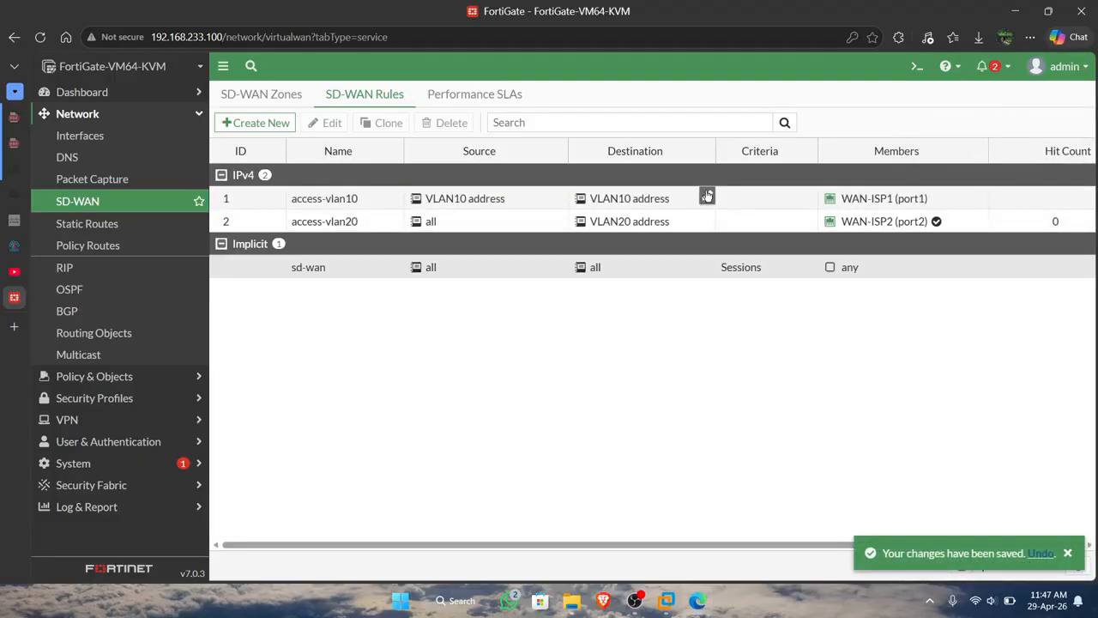
Change the access-vlan10 SD-WAN rule's destination to all and apply it.
{"action": "left_click", "coordinate": [707, 195]}
{"action": "left_click", "coordinate": [945, 204]}
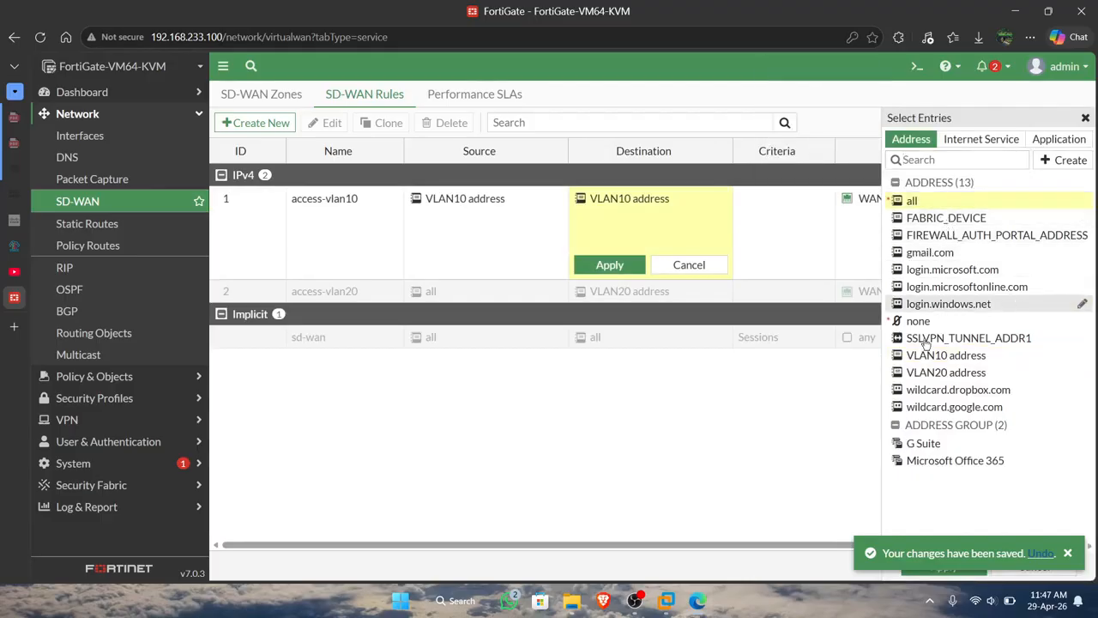
{"action": "left_click", "coordinate": [1067, 553]}
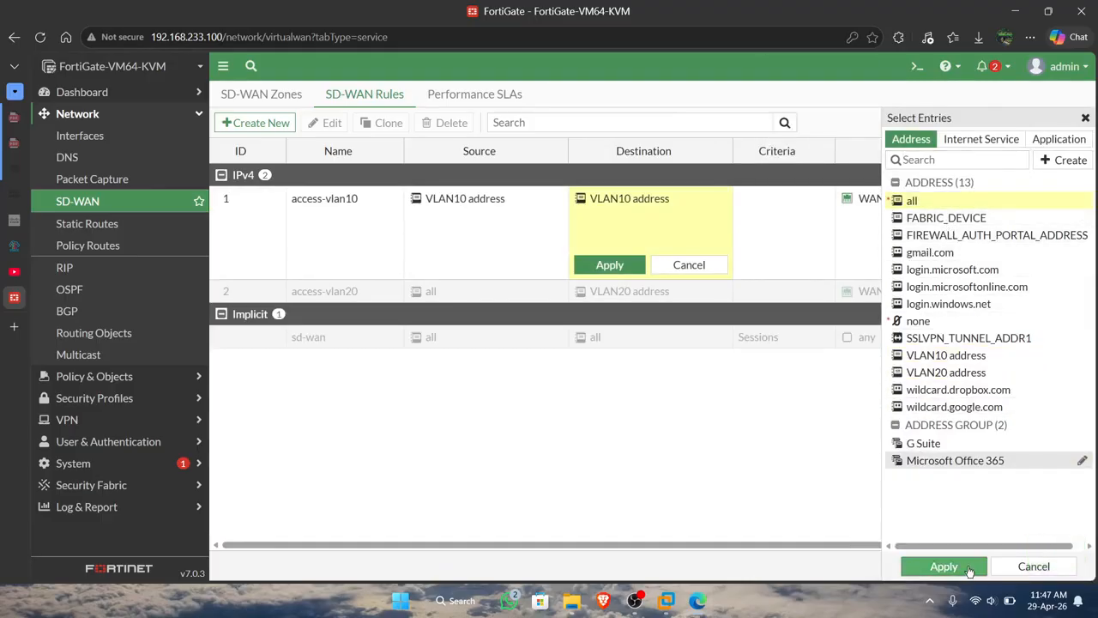
{"action": "left_click", "coordinate": [969, 569]}
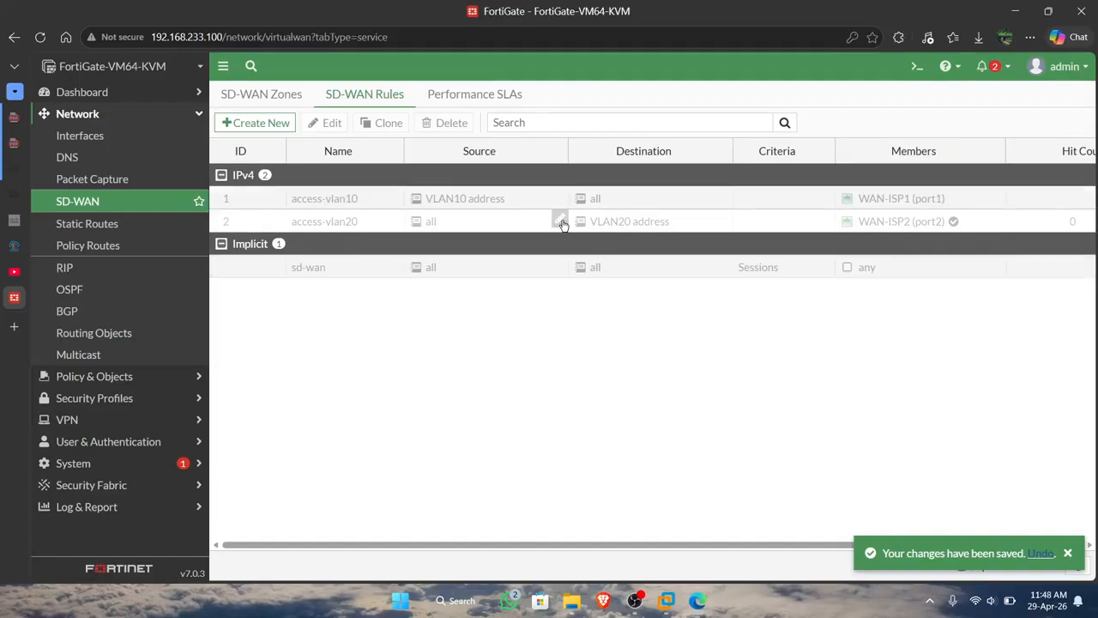
Set the access-vlan20 SD-WAN rule's source to VLAN20 address and its destination to all.
{"action": "left_click", "coordinate": [559, 221]}
{"action": "left_click", "coordinate": [961, 371]}
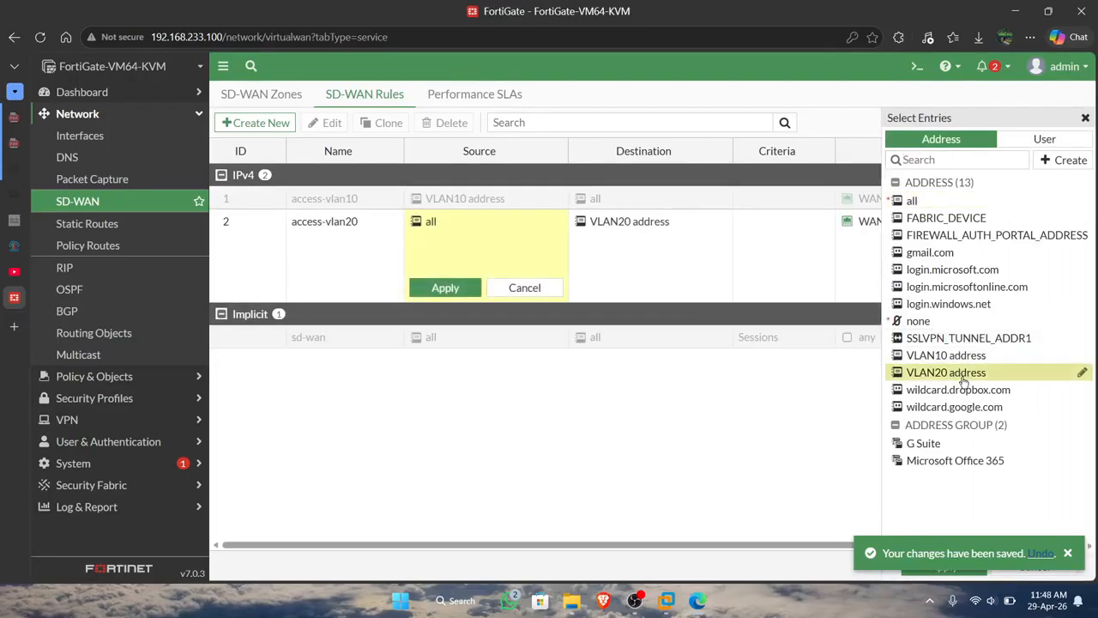
{"action": "left_click", "coordinate": [1068, 554]}
{"action": "left_click", "coordinate": [943, 567]}
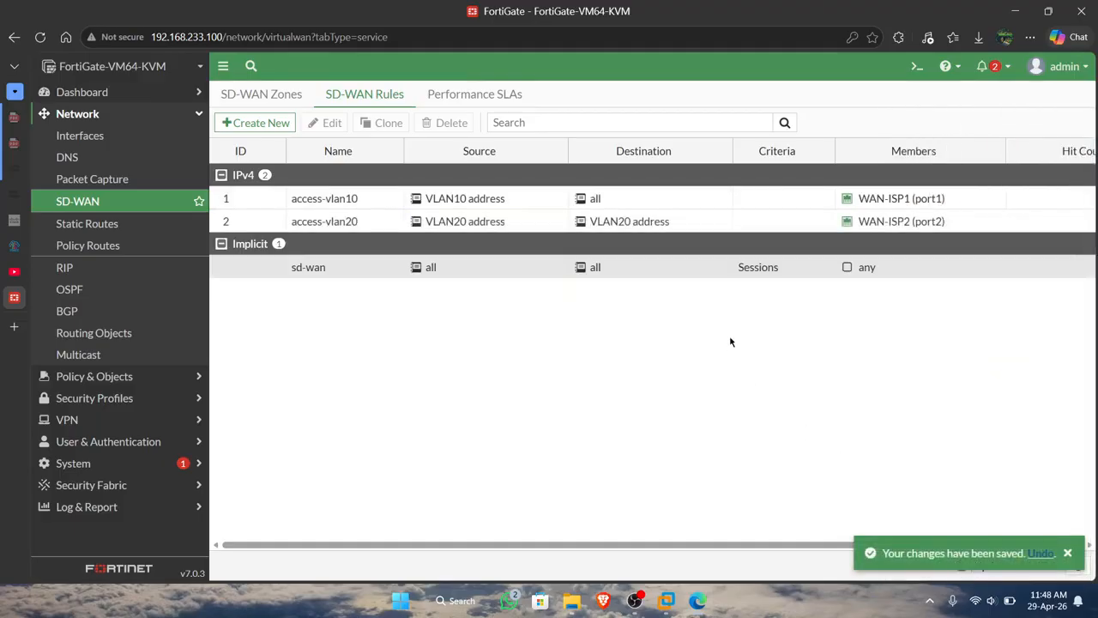
{"action": "left_click", "coordinate": [719, 221]}
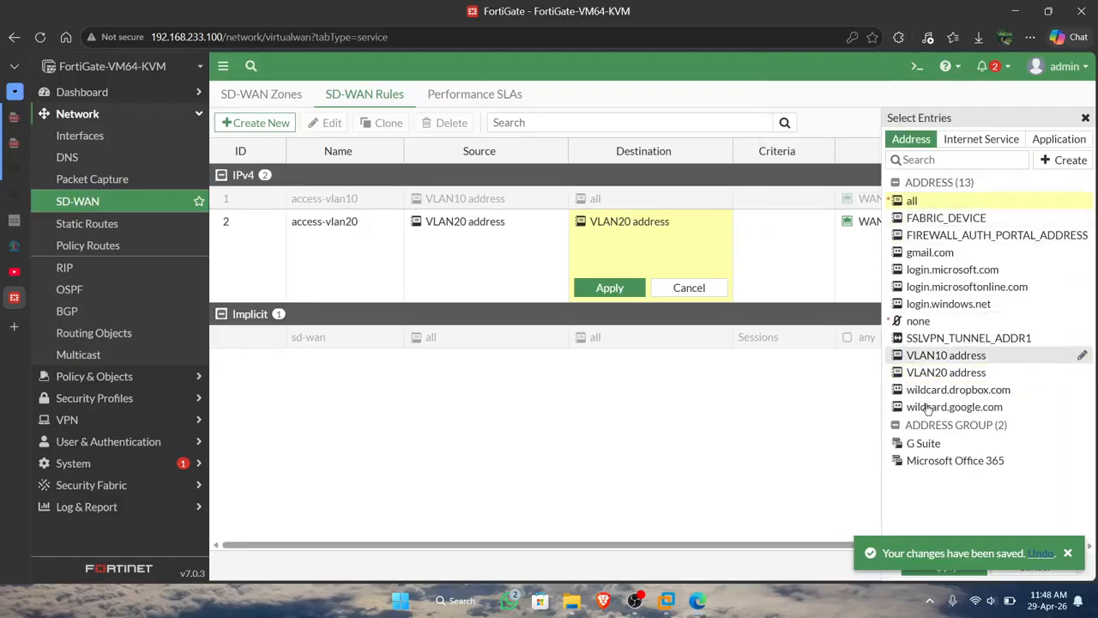
{"action": "left_click", "coordinate": [1067, 553]}
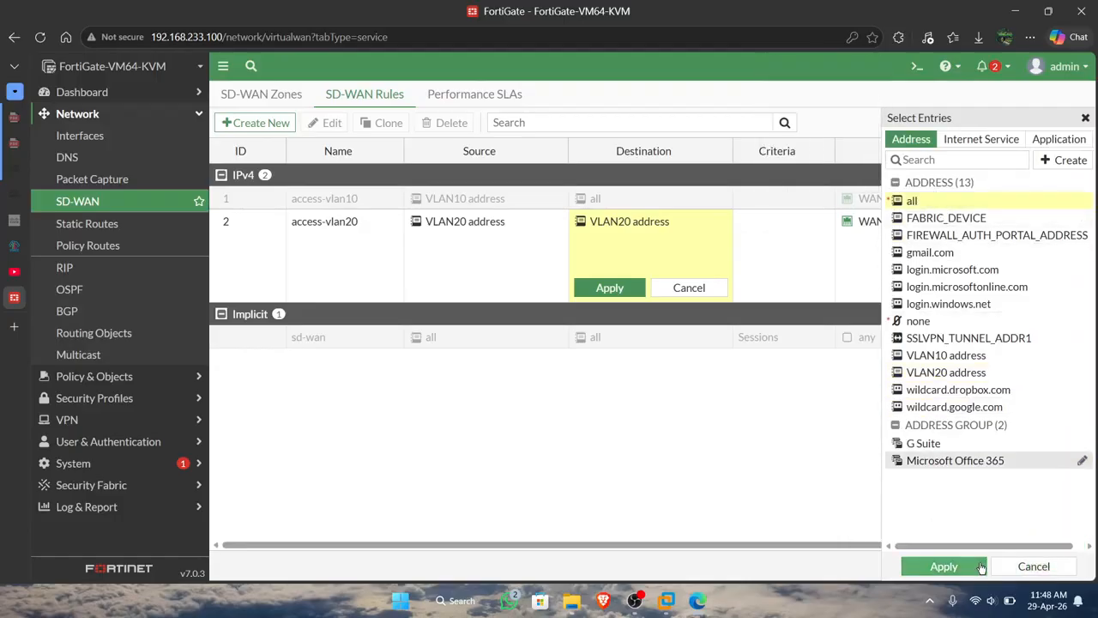
{"action": "left_click", "coordinate": [978, 566]}
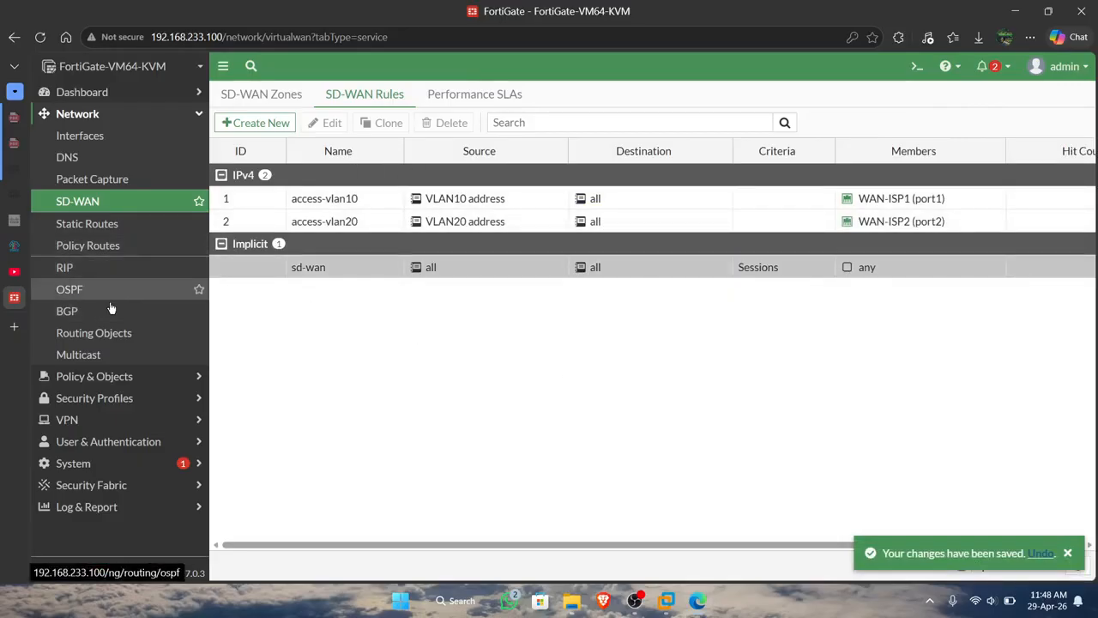
Examine the VLAN10 to virtual-wan-link entry among the firewall policies.
{"action": "left_click", "coordinate": [120, 381]}
{"action": "left_click", "coordinate": [129, 160]}
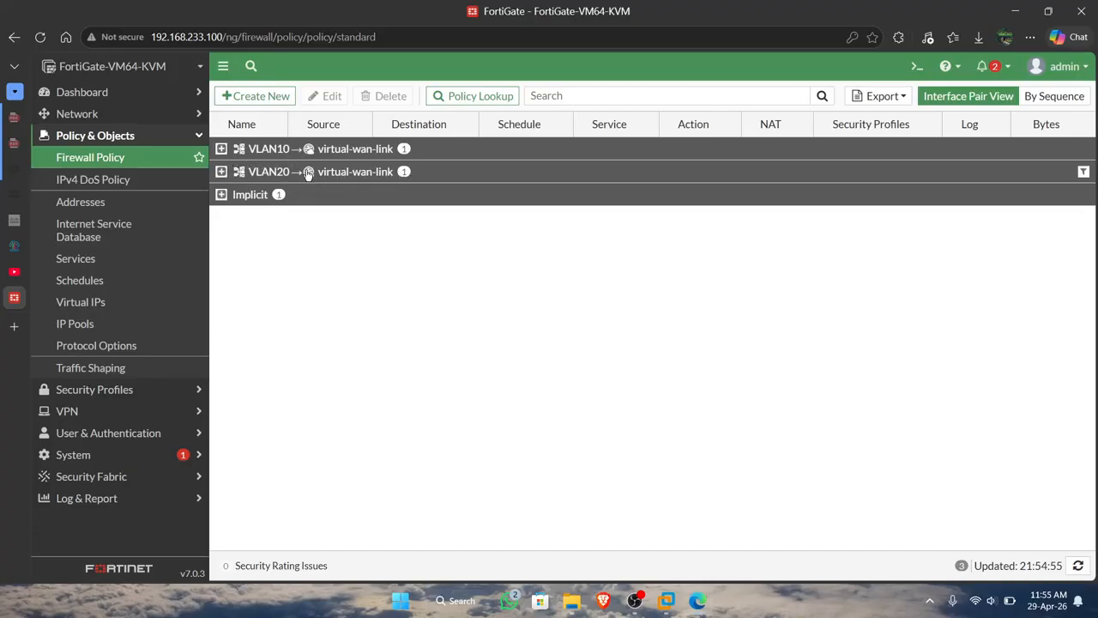
{"action": "left_click", "coordinate": [222, 149]}
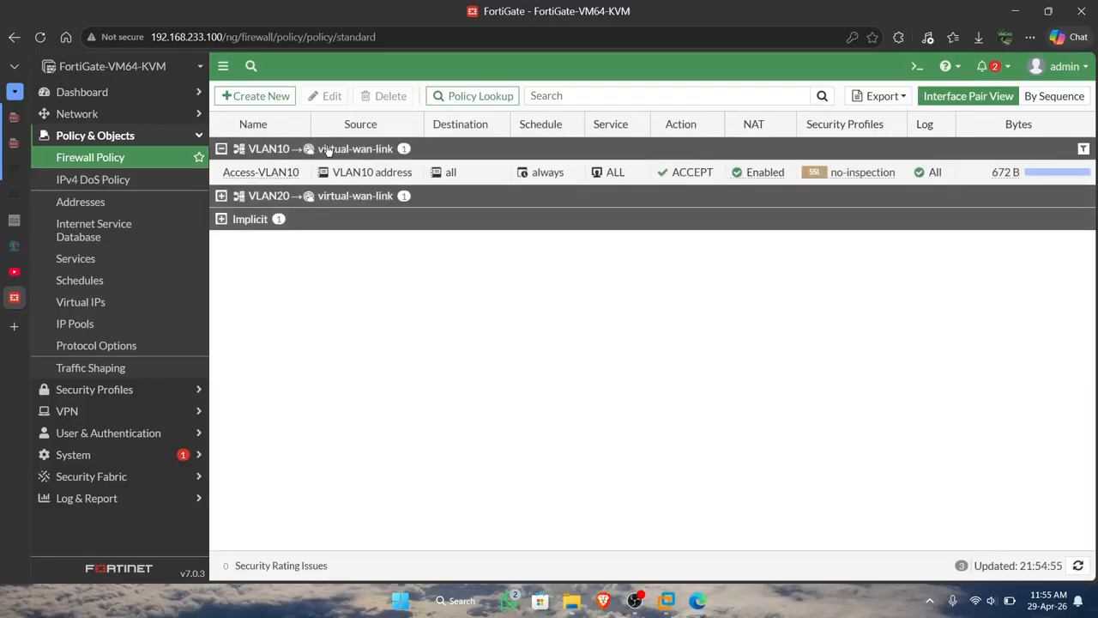
{"action": "left_click", "coordinate": [222, 149]}
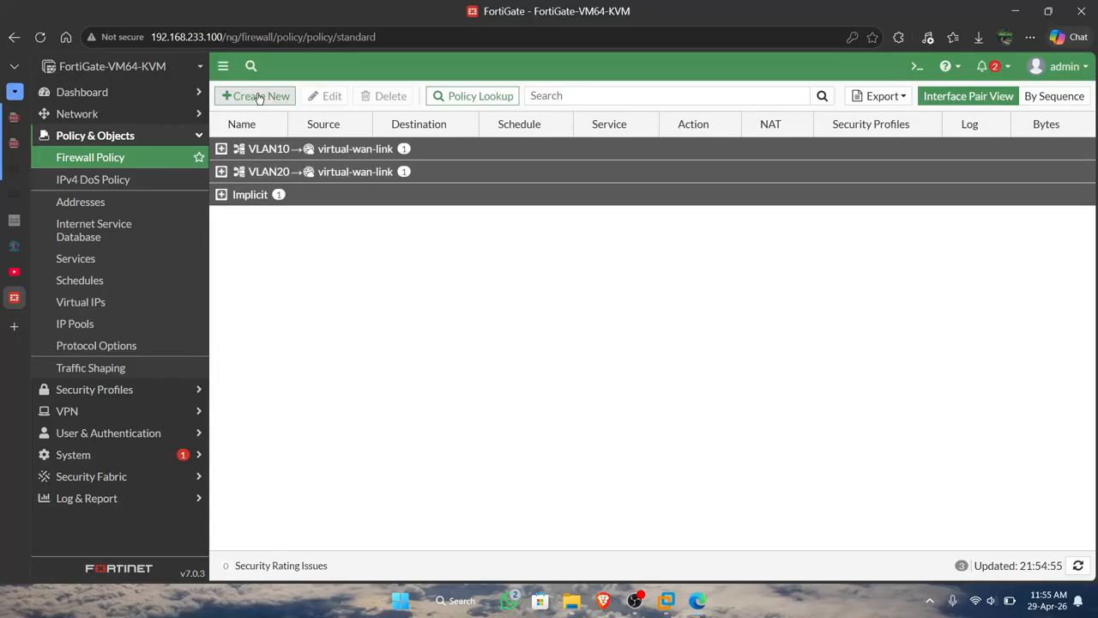
Start a new firewall policy named access-vlan10 with VLAN10 as the incoming interface.
{"action": "left_click", "coordinate": [259, 96]}
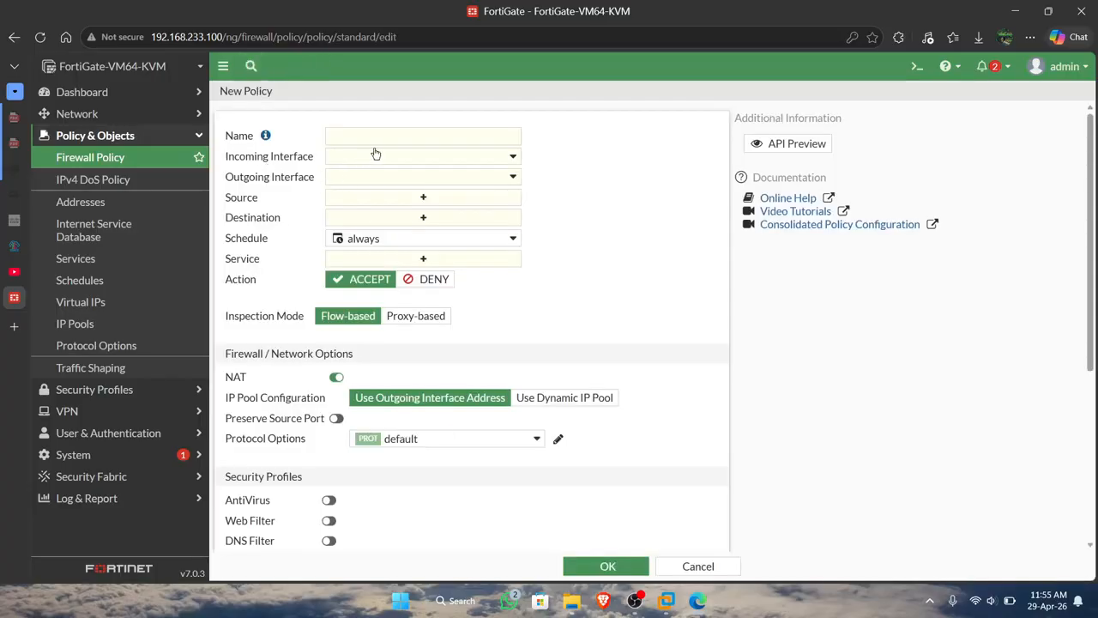
{"action": "left_click", "coordinate": [389, 137]}
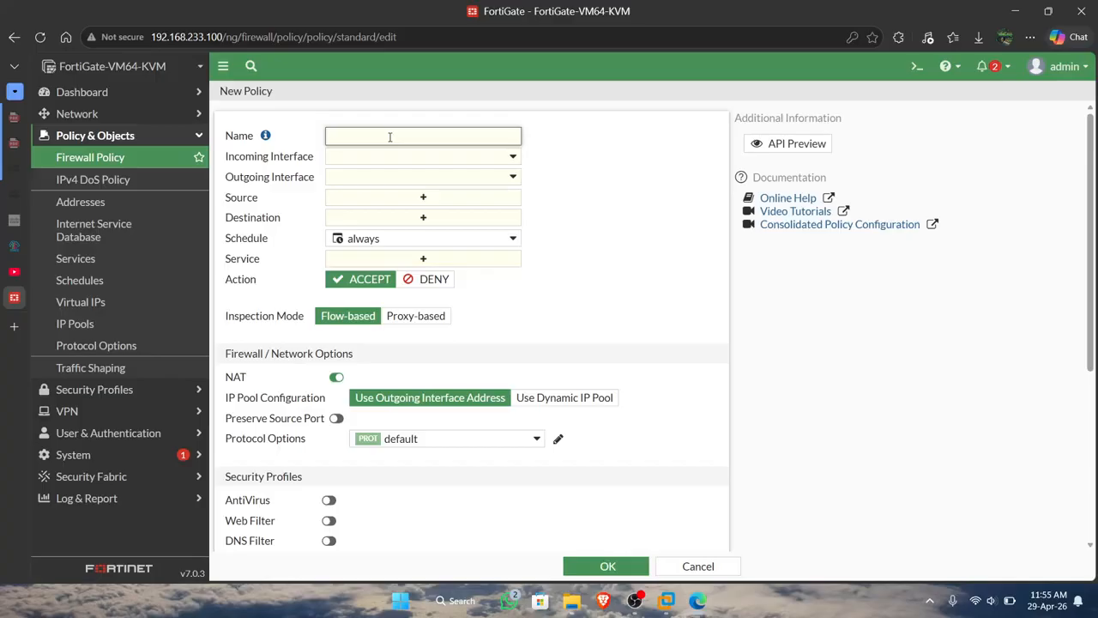
{"action": "type", "text": "access vlan"}
{"action": "key", "text": "BackSpace"}
{"action": "type", "text": "-"}
{"action": "left_click", "coordinate": [371, 162]}
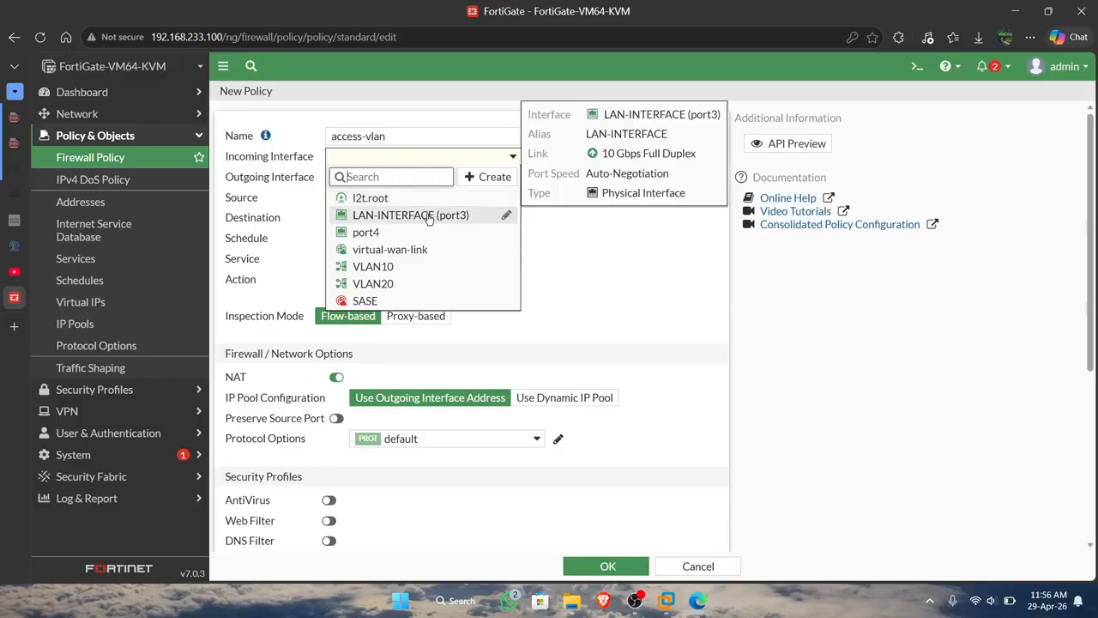
{"action": "left_click", "coordinate": [424, 268]}
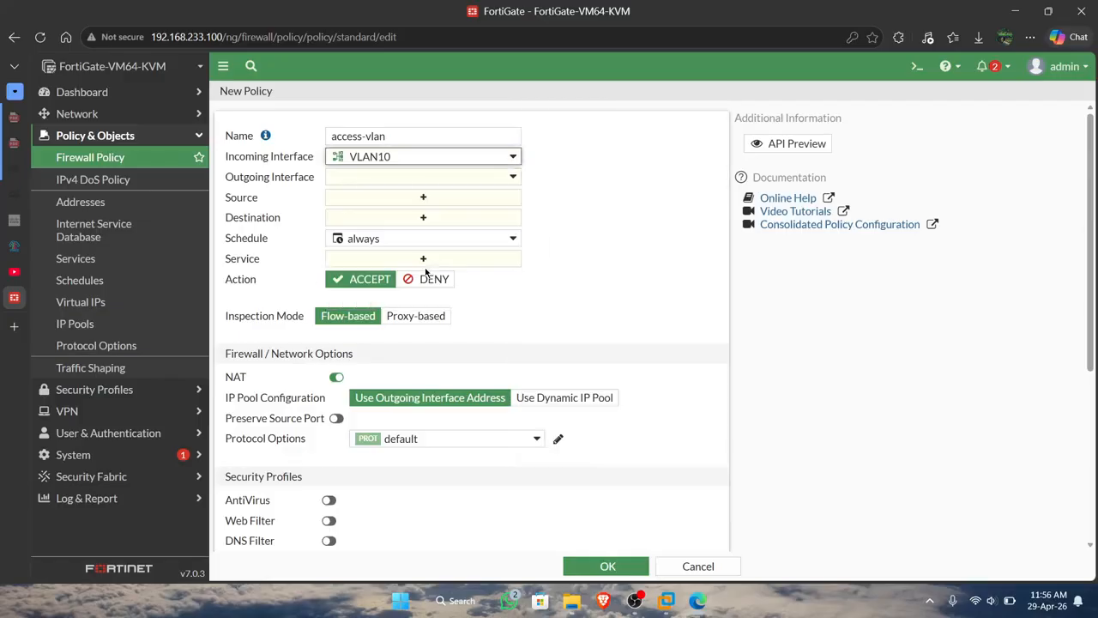
{"action": "left_click", "coordinate": [446, 138]}
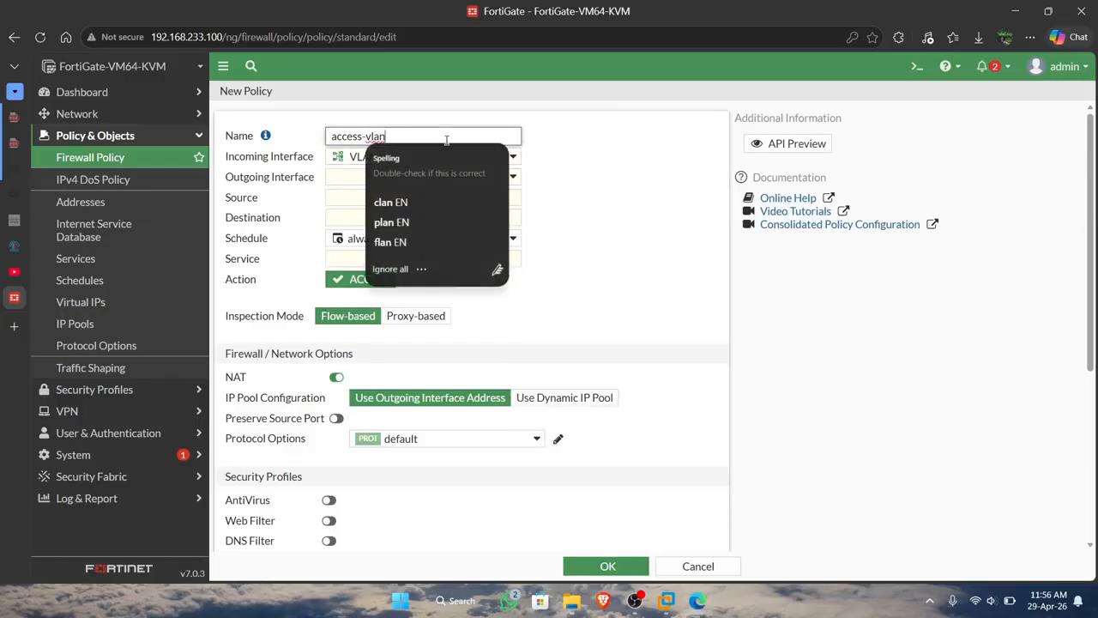
{"action": "type", "text": "10"}
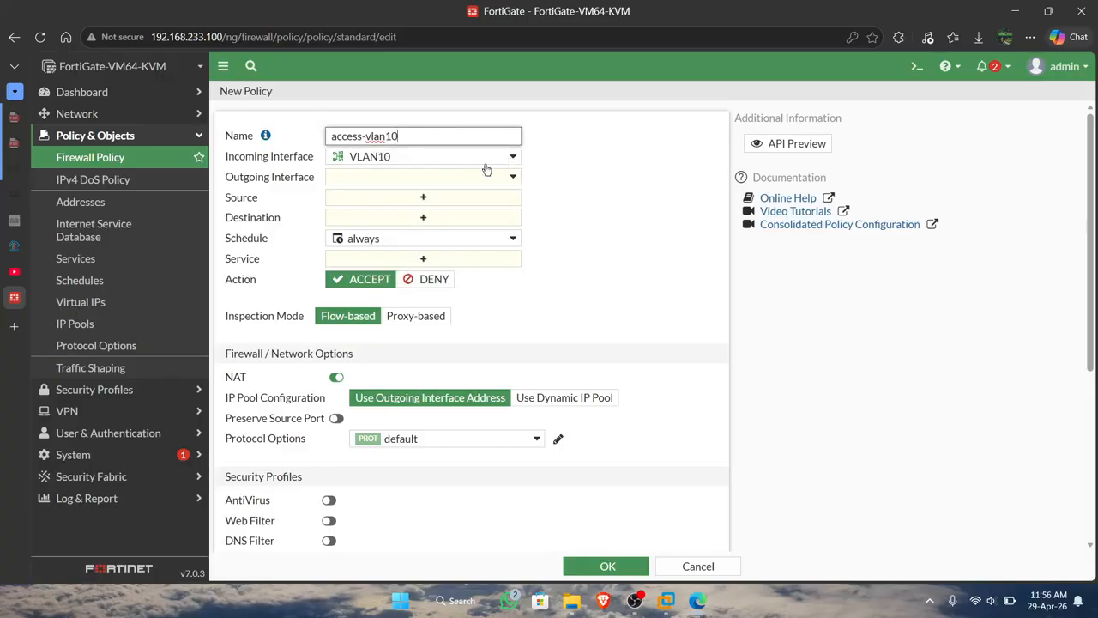
Set the new policy's outgoing interface to virtual-wan-link, its source to VLAN10 address and its destination to all.
{"action": "left_click", "coordinate": [447, 178]}
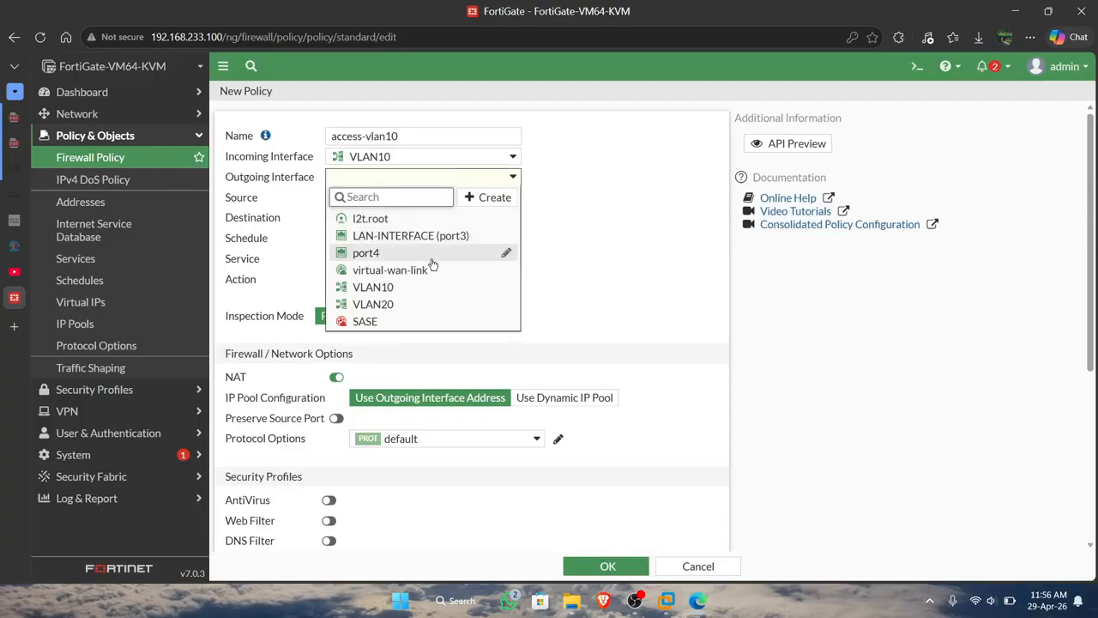
{"action": "mouse_move", "coordinate": [433, 269]}
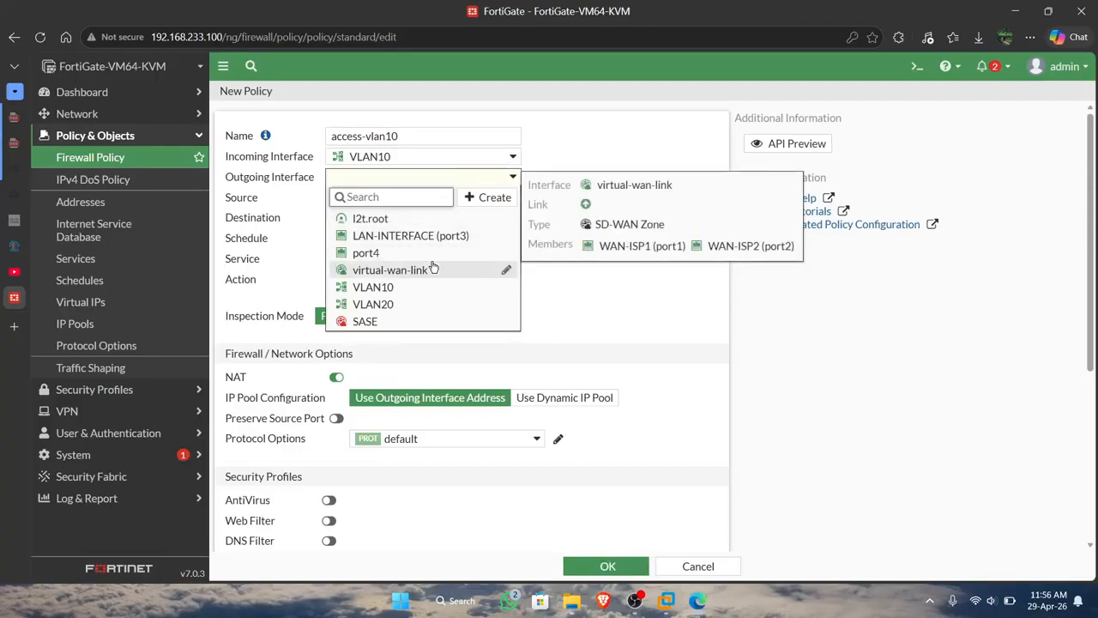
{"action": "left_click", "coordinate": [433, 270]}
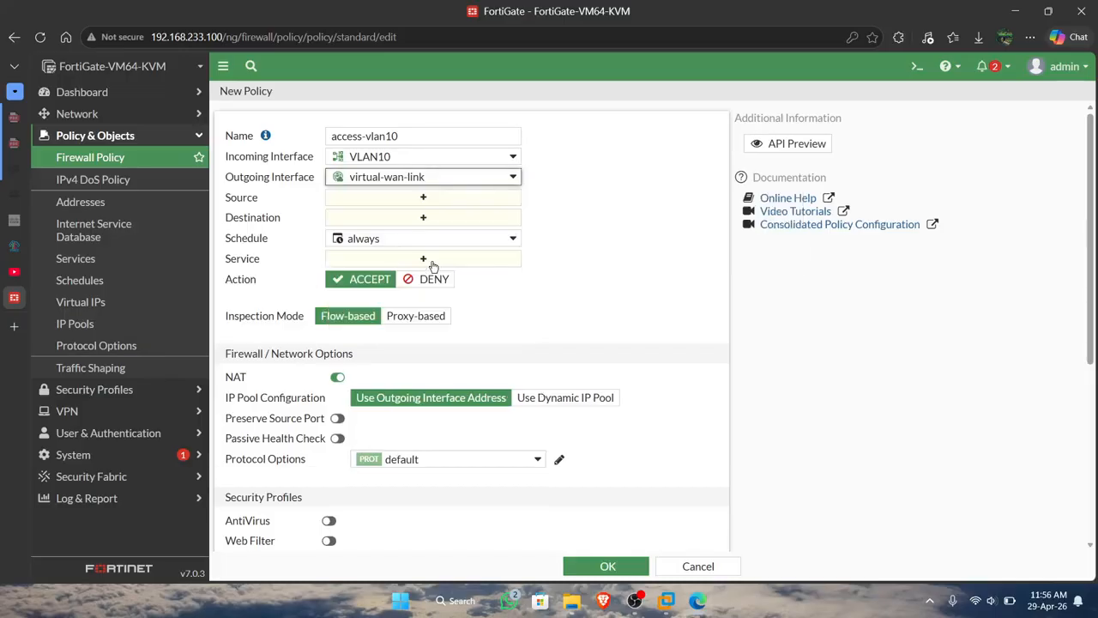
{"action": "left_click", "coordinate": [478, 201]}
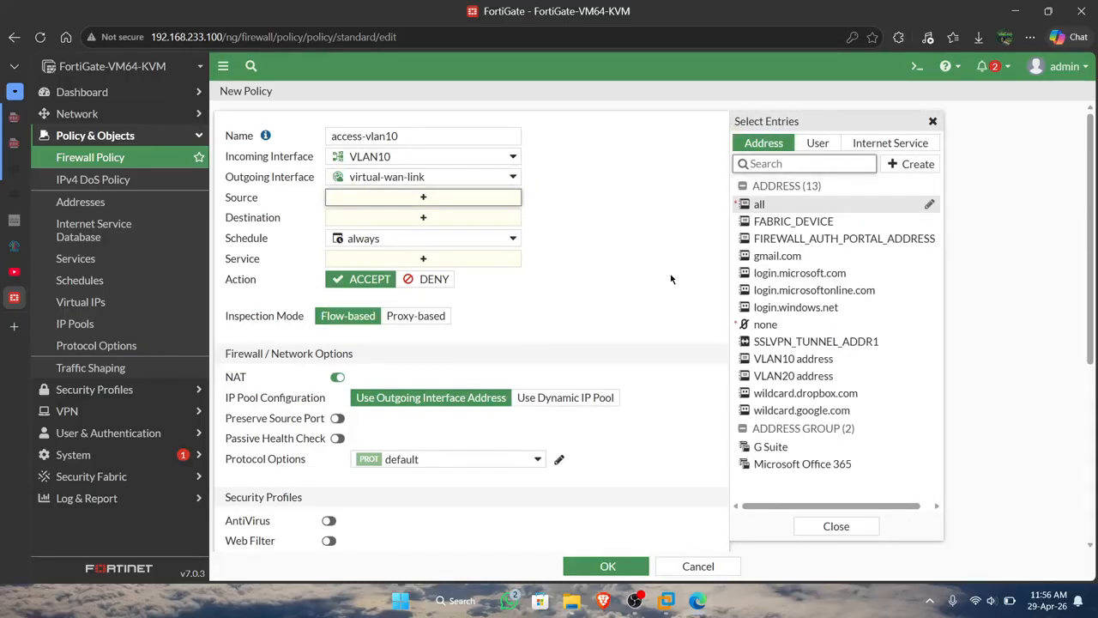
{"action": "left_click", "coordinate": [755, 360]}
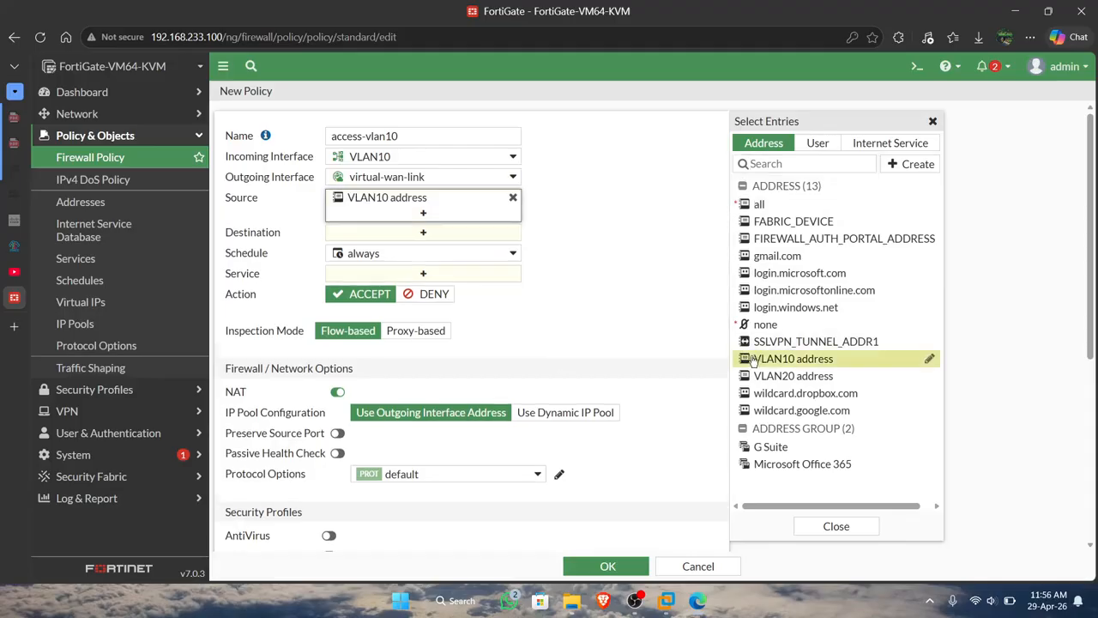
{"action": "left_click", "coordinate": [492, 238]}
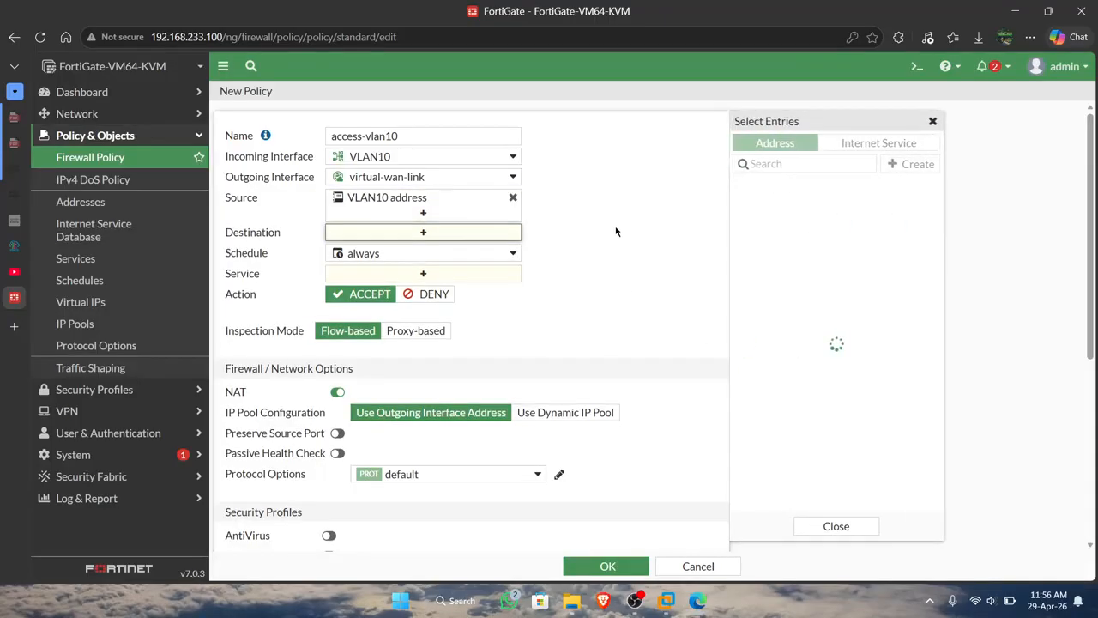
{"action": "left_click", "coordinate": [761, 206]}
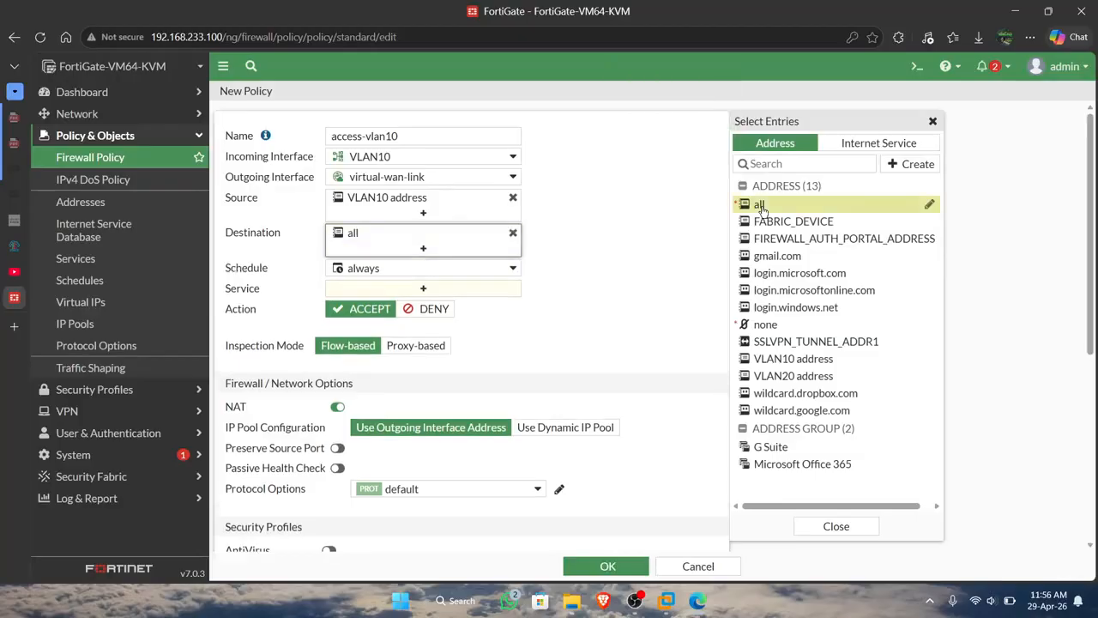
Set the policy's service to ALL and its allowed-traffic logging to All Sessions, and discard the draft without saving.
{"action": "left_click", "coordinate": [478, 290]}
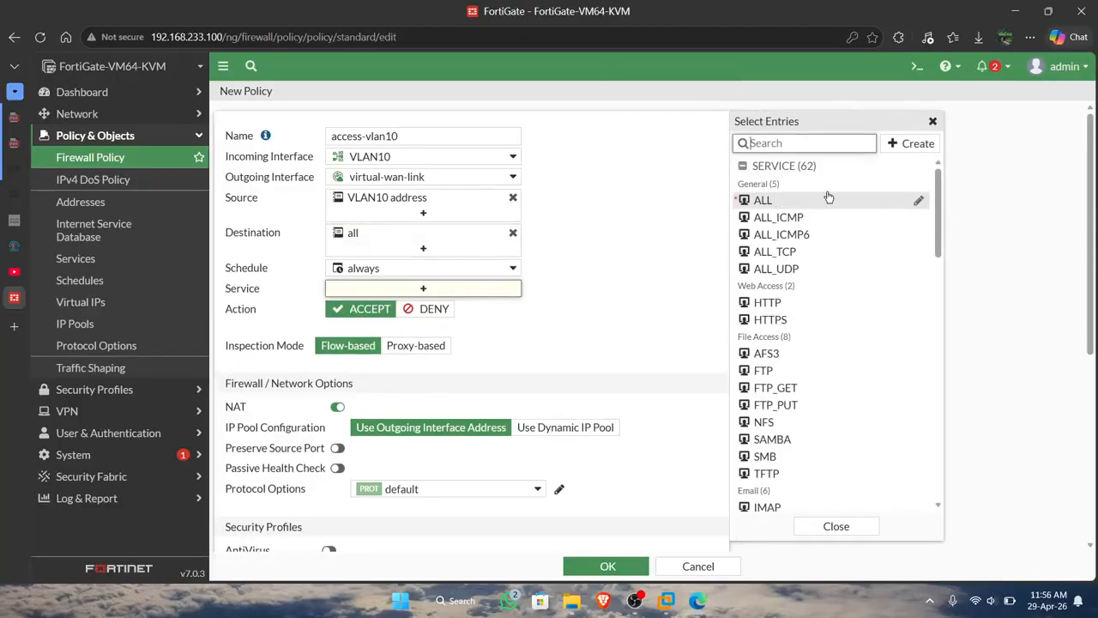
{"action": "left_click", "coordinate": [824, 199]}
{"action": "scroll", "coordinate": [544, 288], "scroll_direction": "down", "scroll_amount": 4}
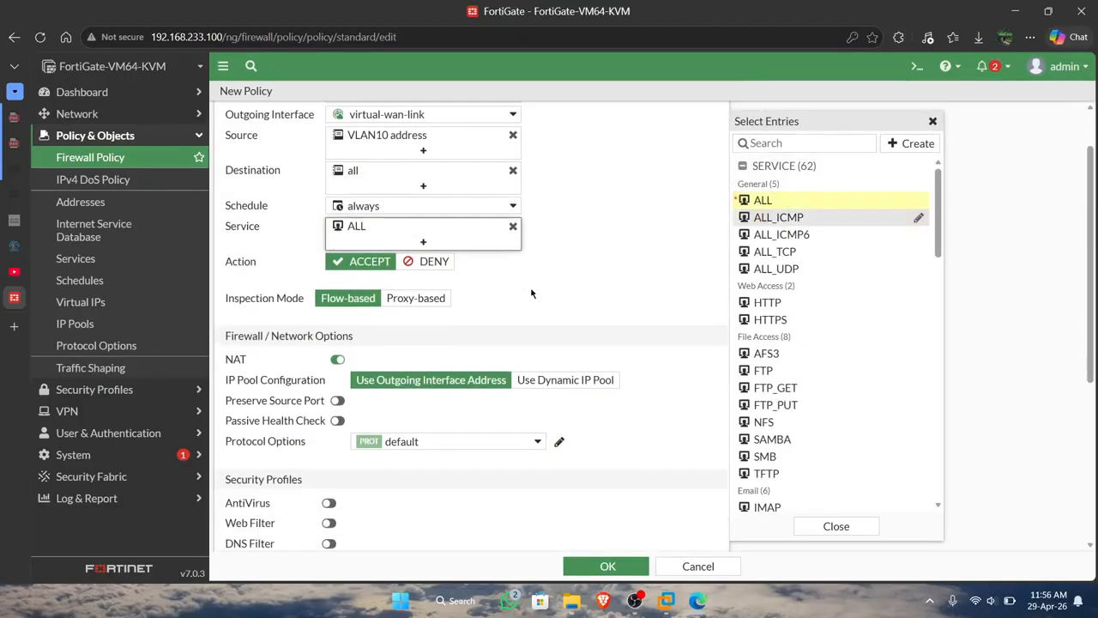
{"action": "scroll", "coordinate": [531, 294], "scroll_direction": "up", "scroll_amount": 3}
{"action": "scroll", "coordinate": [531, 293], "scroll_direction": "up", "scroll_amount": 1}
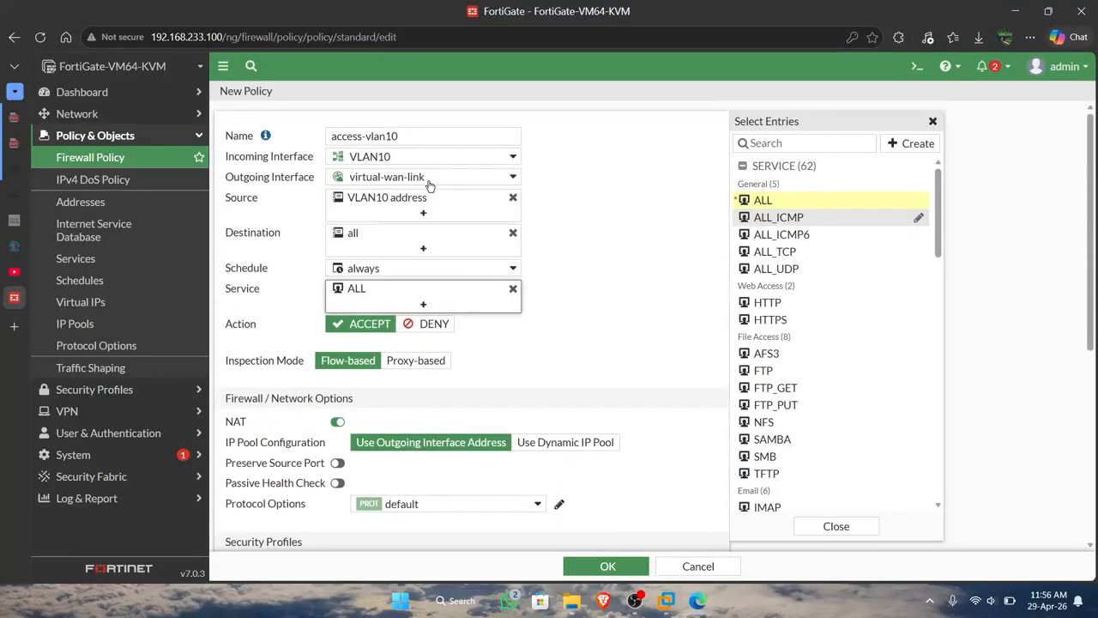
{"action": "mouse_move", "coordinate": [382, 178]}
{"action": "scroll", "coordinate": [499, 351], "scroll_direction": "down", "scroll_amount": 4}
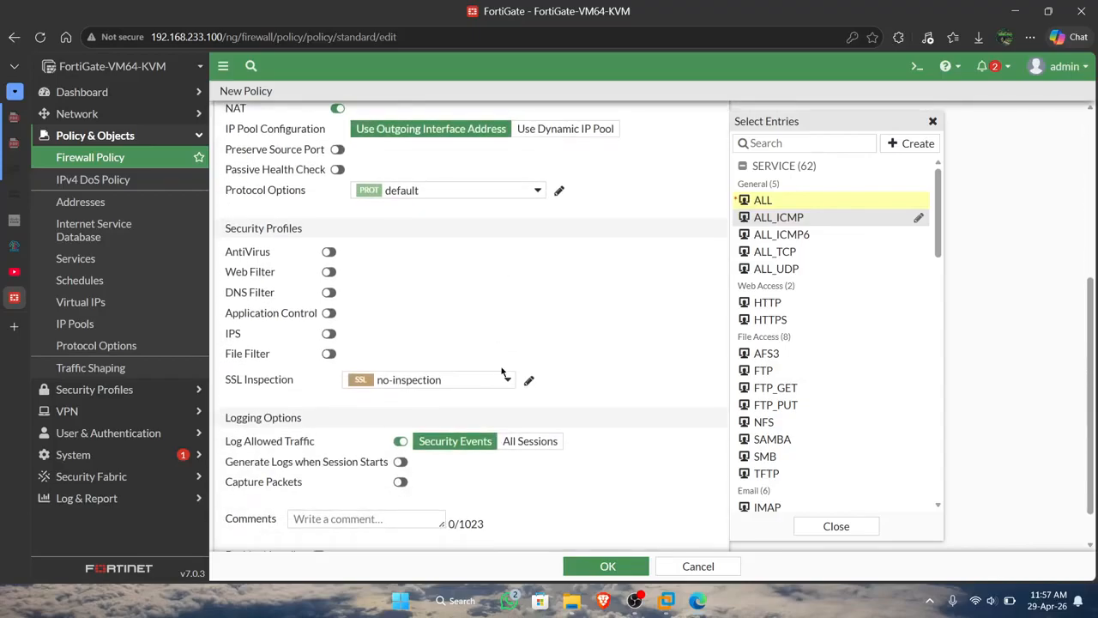
{"action": "left_click", "coordinate": [512, 443]}
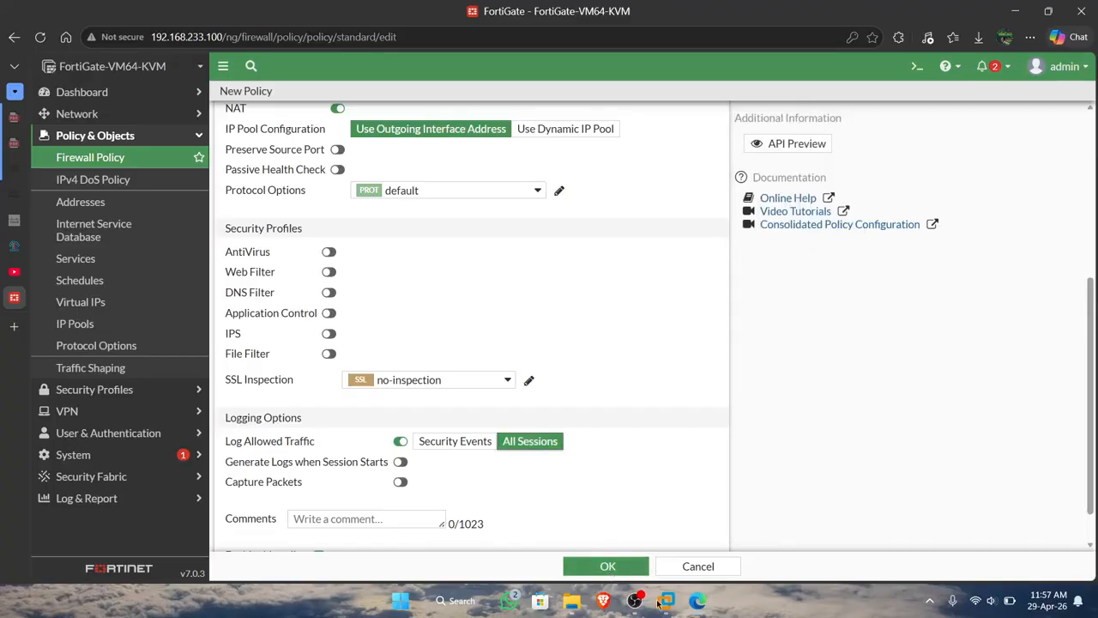
{"action": "left_click", "coordinate": [698, 566]}
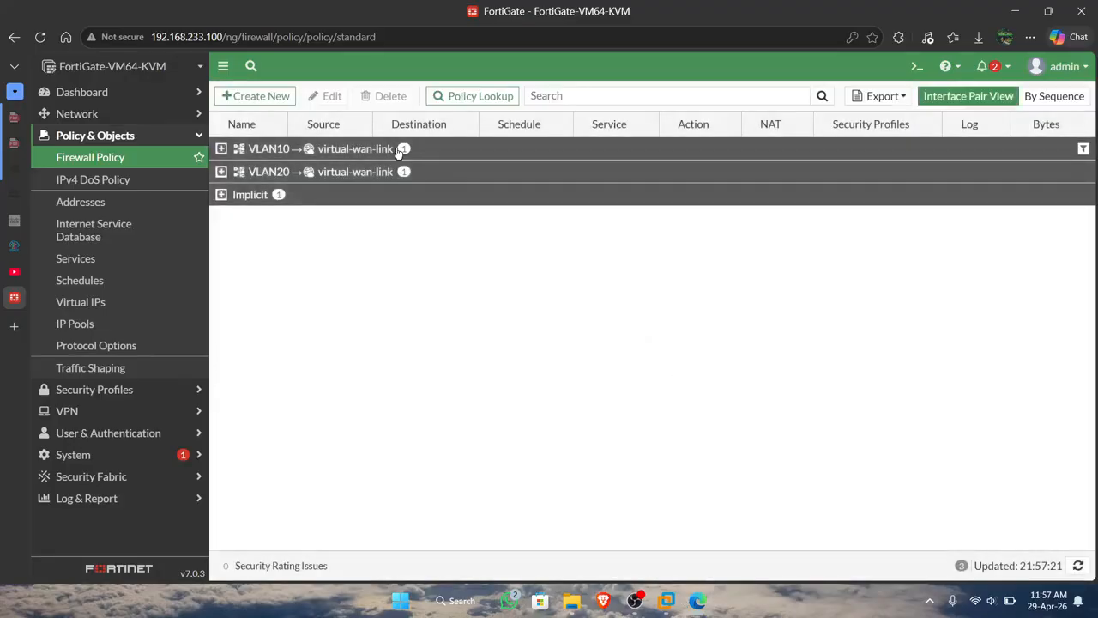
Examine the existing firewall policies from VLAN10 and from VLAN20 to virtual-wan-link.
{"action": "left_click", "coordinate": [221, 149]}
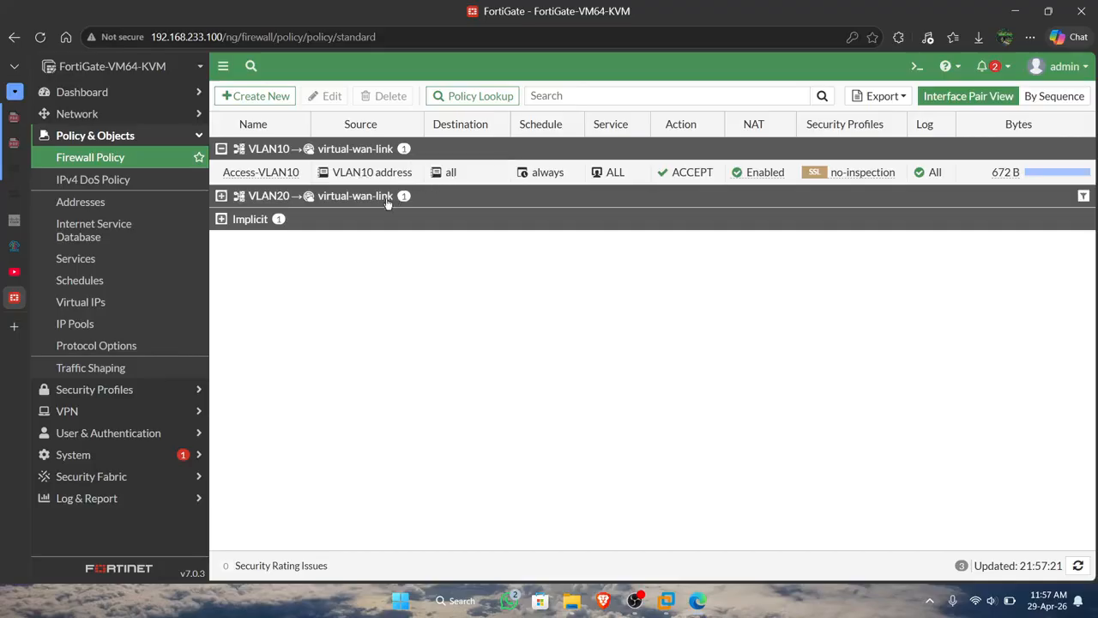
{"action": "mouse_move", "coordinate": [347, 174]}
{"action": "left_click", "coordinate": [221, 196]}
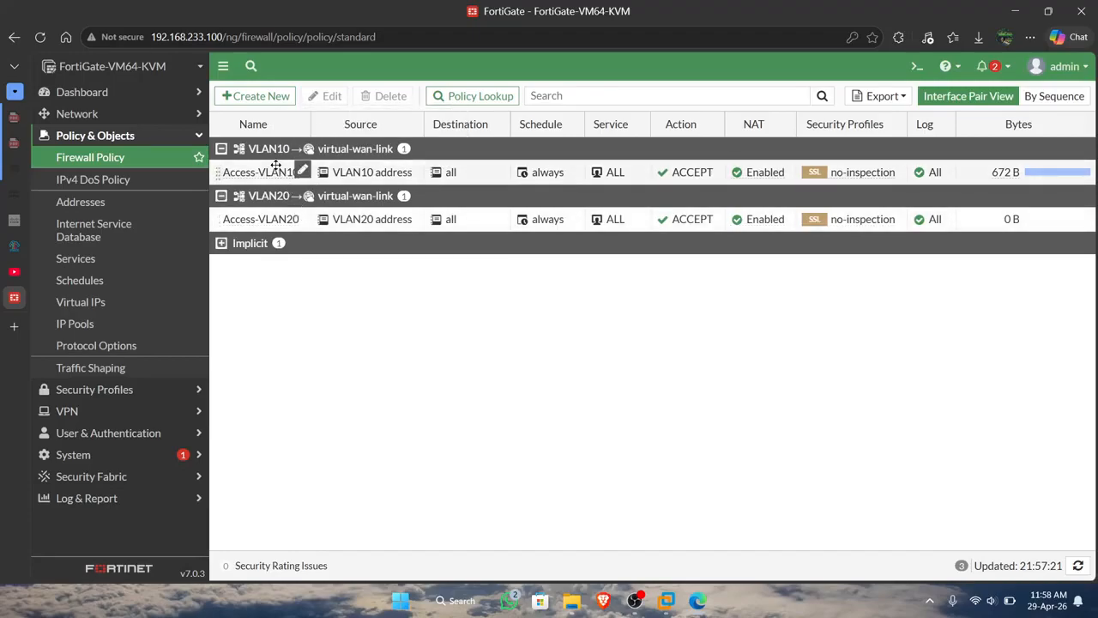
Switch to the PNETLab topology, open the VLAN10 PC's console and ping 8.8.8.8 from it.
{"action": "left_click", "coordinate": [13, 245]}
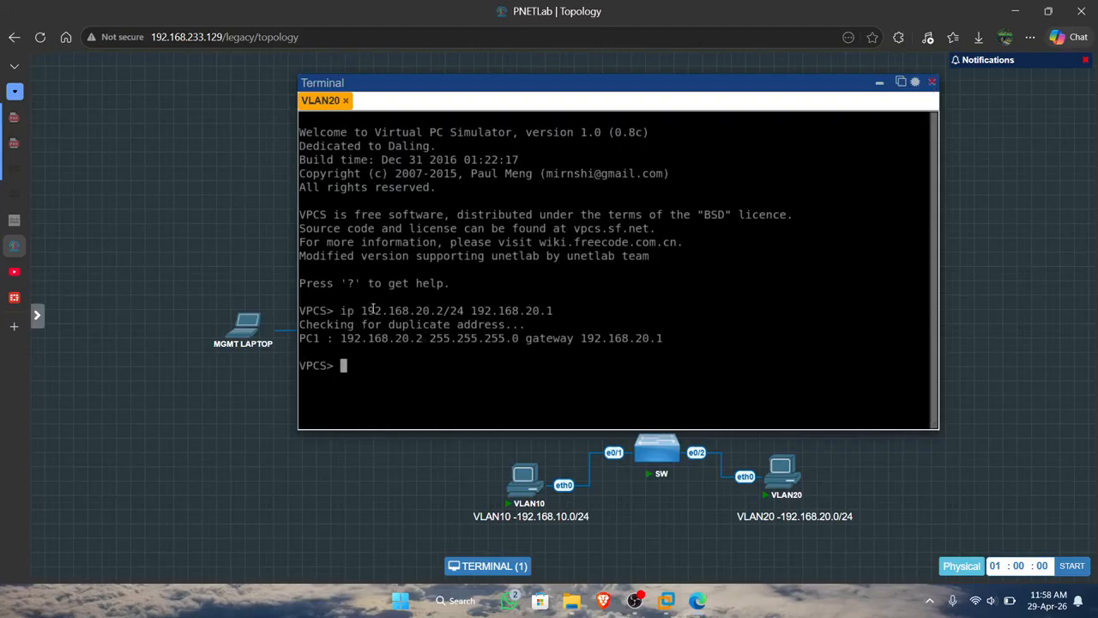
{"action": "mouse_move", "coordinate": [525, 478]}
{"action": "left_click", "coordinate": [525, 477]}
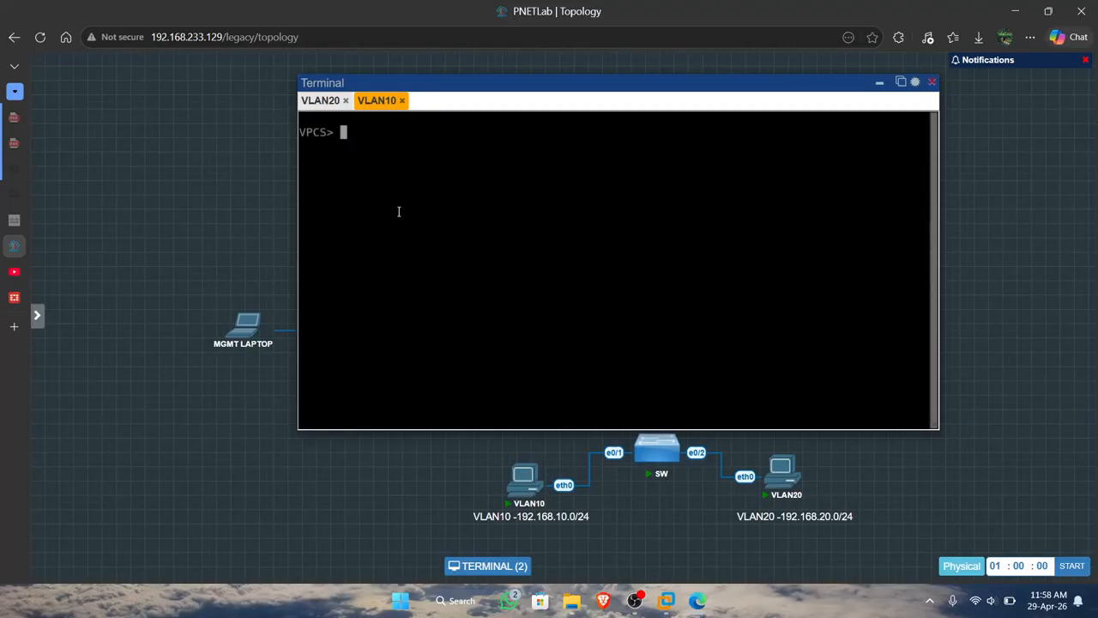
{"action": "type", "text": "ping 8.8.8.8"}
{"action": "key", "text": "Return"}
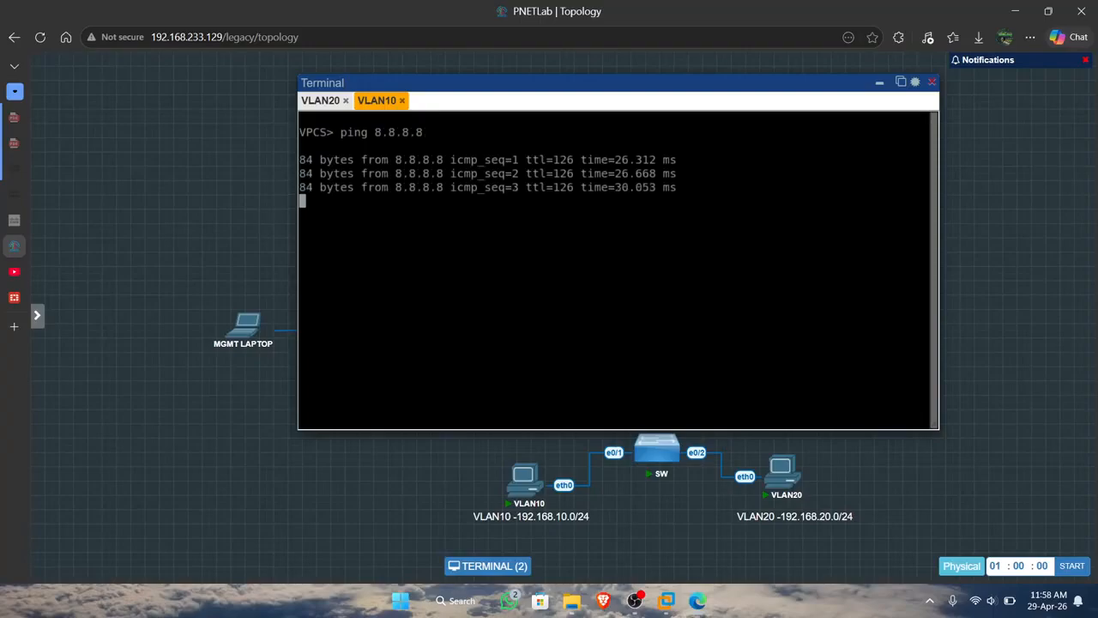
Ping 8.8.8.8 from the VLAN20 PC's console and stop the ping after a few replies.
{"action": "left_click", "coordinate": [323, 103]}
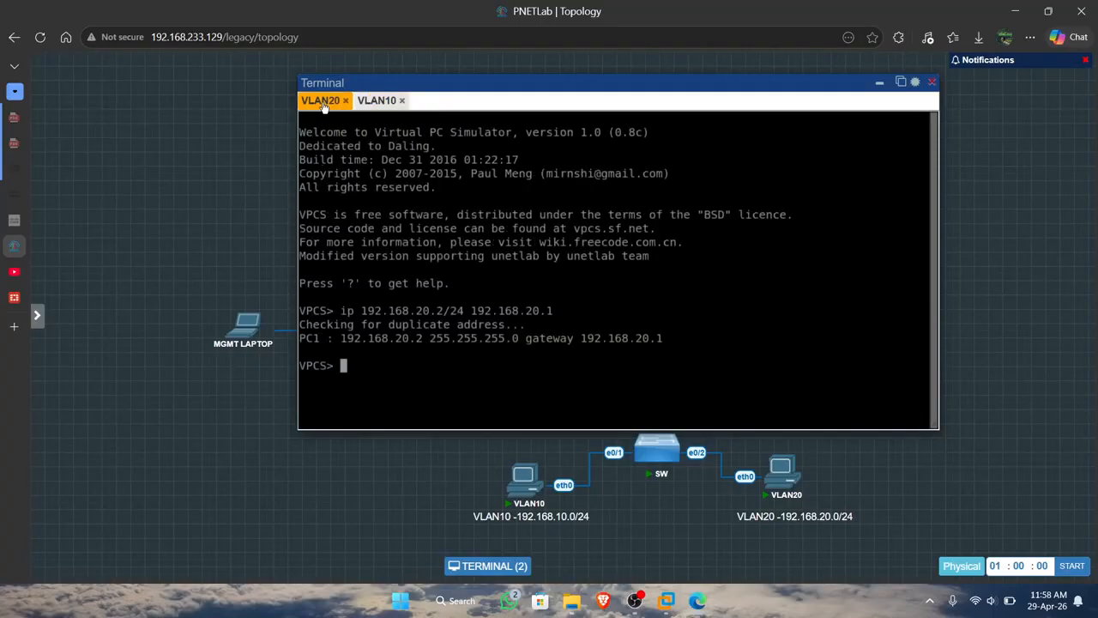
{"action": "type", "text": "ping 8.8.8.8"}
{"action": "key", "text": "Return"}
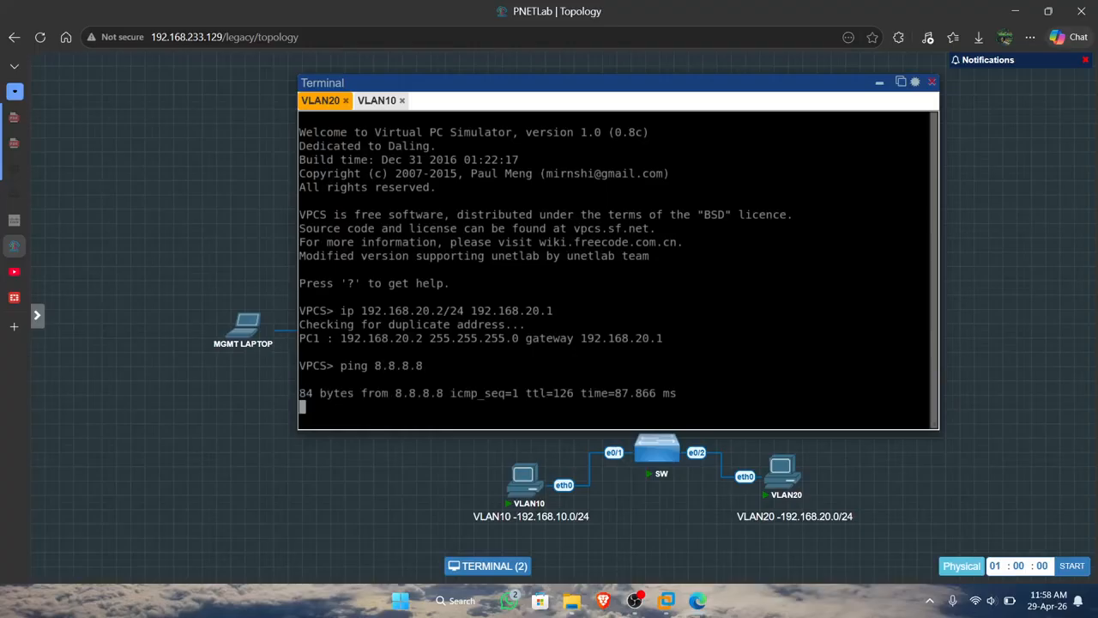
{"action": "key", "text": "ctrl+c"}
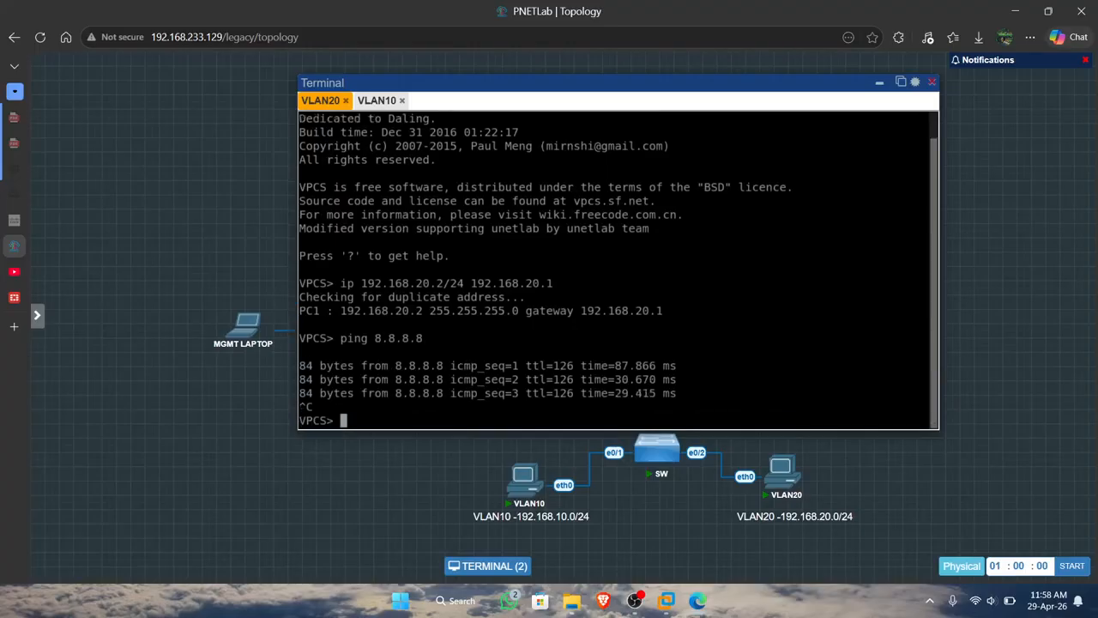
Trace the route to 8.8.8.8 from the VLAN20 PC, stop it, and uncover R-ISP2 in the topology for comparison.
{"action": "key", "text": "Return"}
{"action": "type", "text": "trace"}
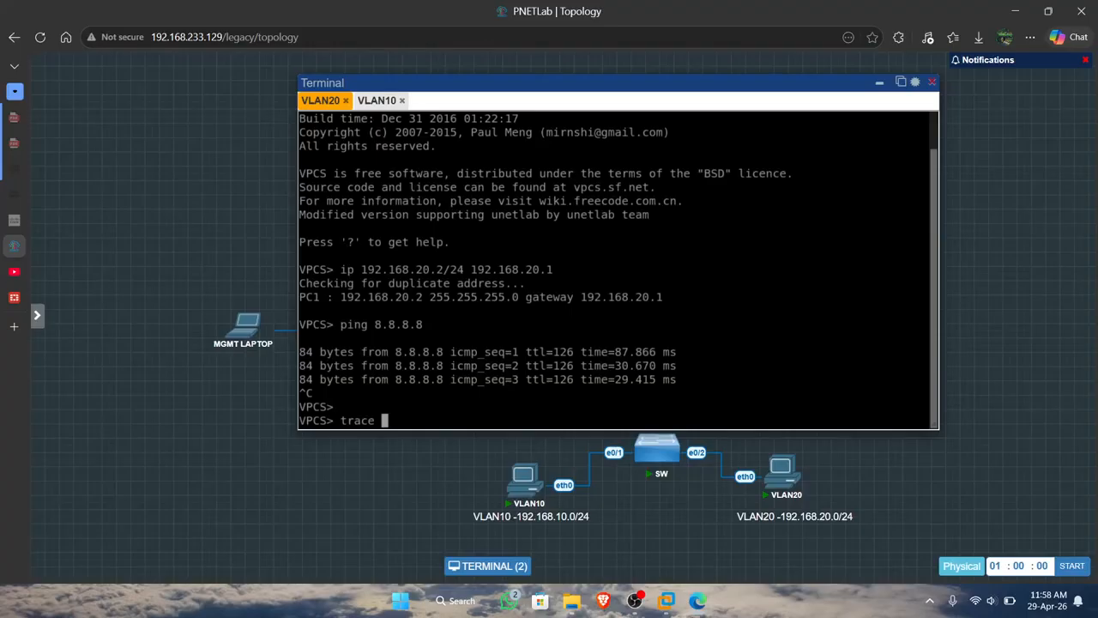
{"action": "type", "text": "8.8.8.8"}
{"action": "key", "text": "Return"}
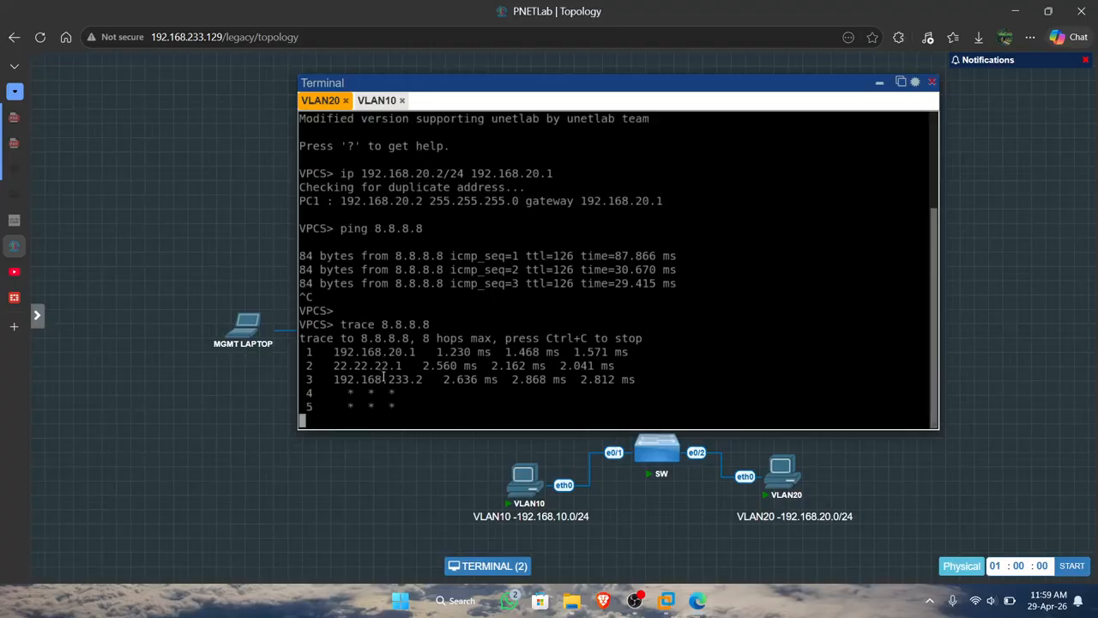
{"action": "key", "text": "ctrl+c"}
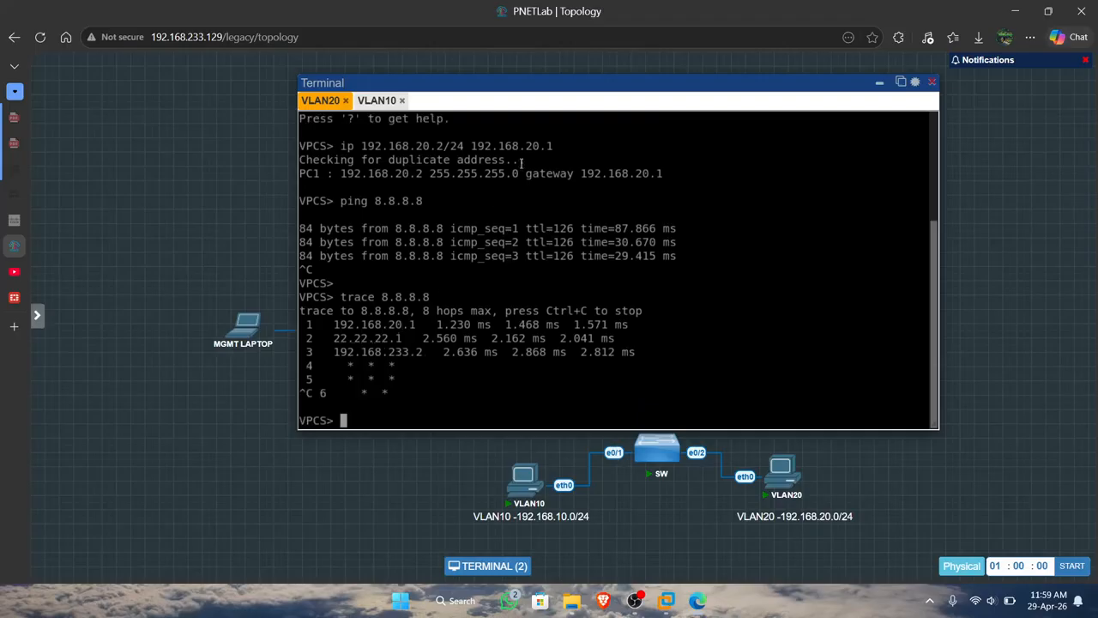
{"action": "left_click_drag", "start_coordinate": [589, 84], "coordinate": [372, 164]}
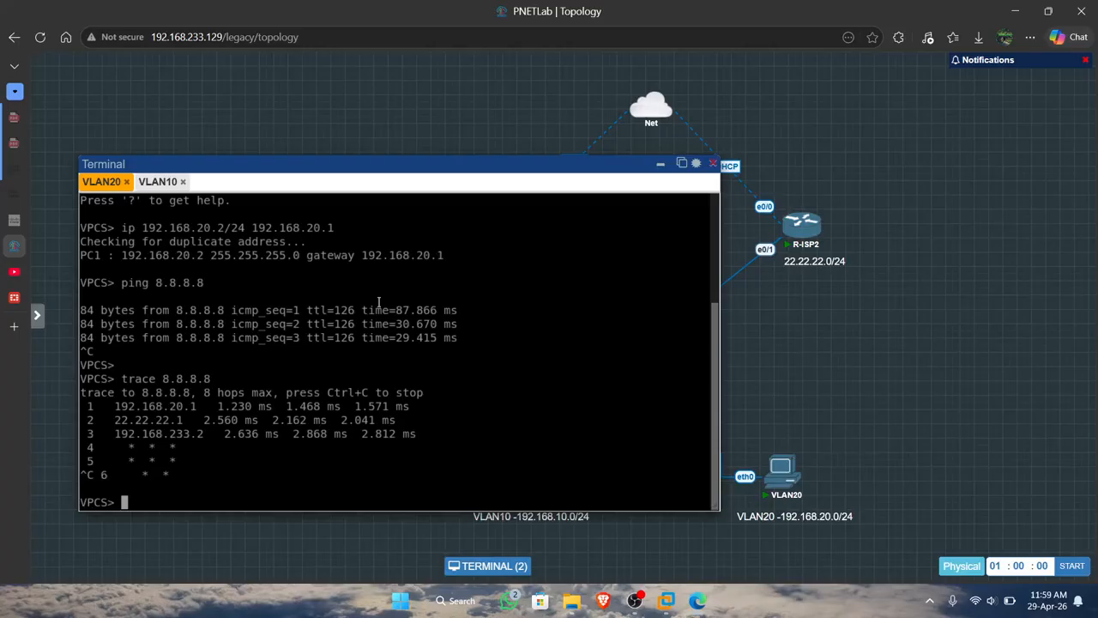
Trace the route to 8.8.8.8 from the VLAN10 PC and stop it after the first hops.
{"action": "left_click", "coordinate": [157, 182]}
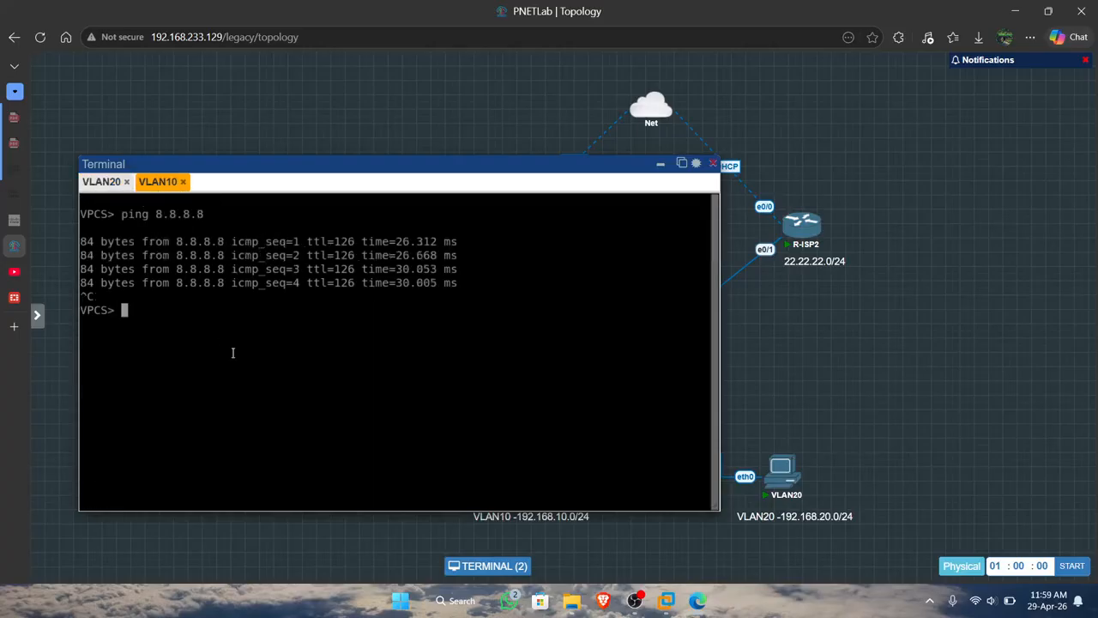
{"action": "type", "text": "trace 8.8.8.8"}
{"action": "key", "text": "Return"}
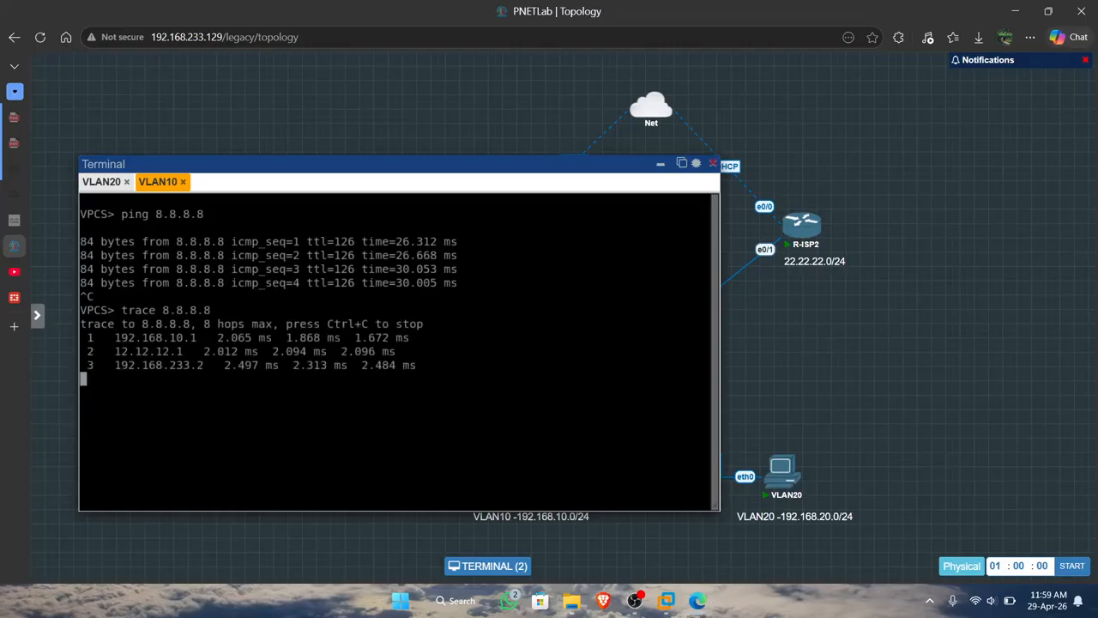
{"action": "key", "text": "ctrl+c"}
Move the terminal window aside to compare the VLAN10 trace with the R-ISP1 link in the topology.
{"action": "left_click_drag", "start_coordinate": [429, 164], "coordinate": [1017, 146]}
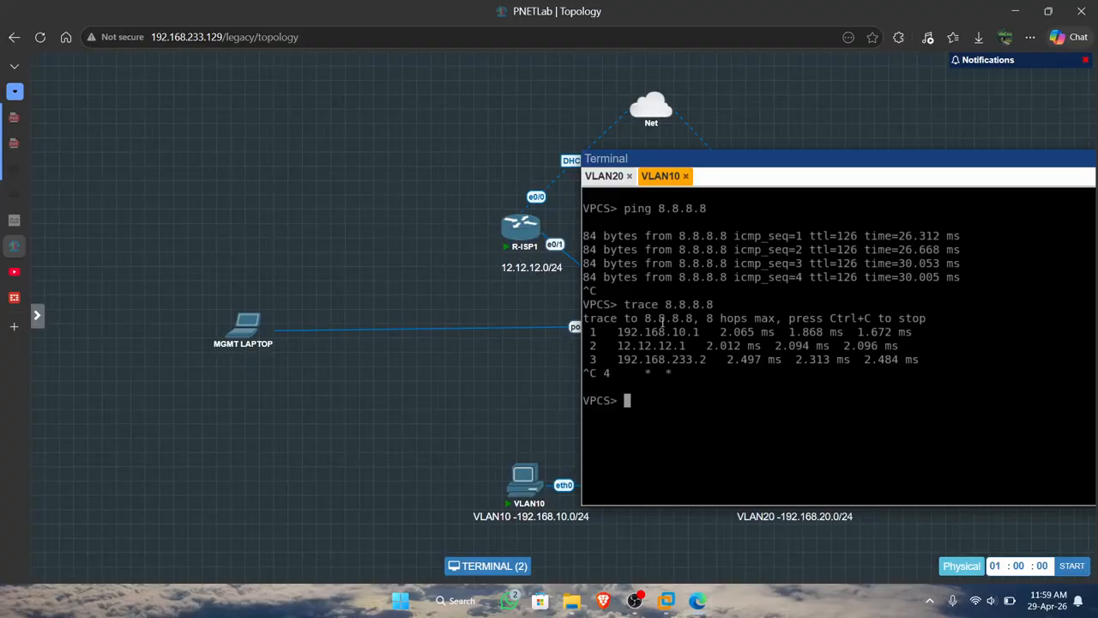
{"action": "left_click_drag", "start_coordinate": [781, 162], "coordinate": [922, 263]}
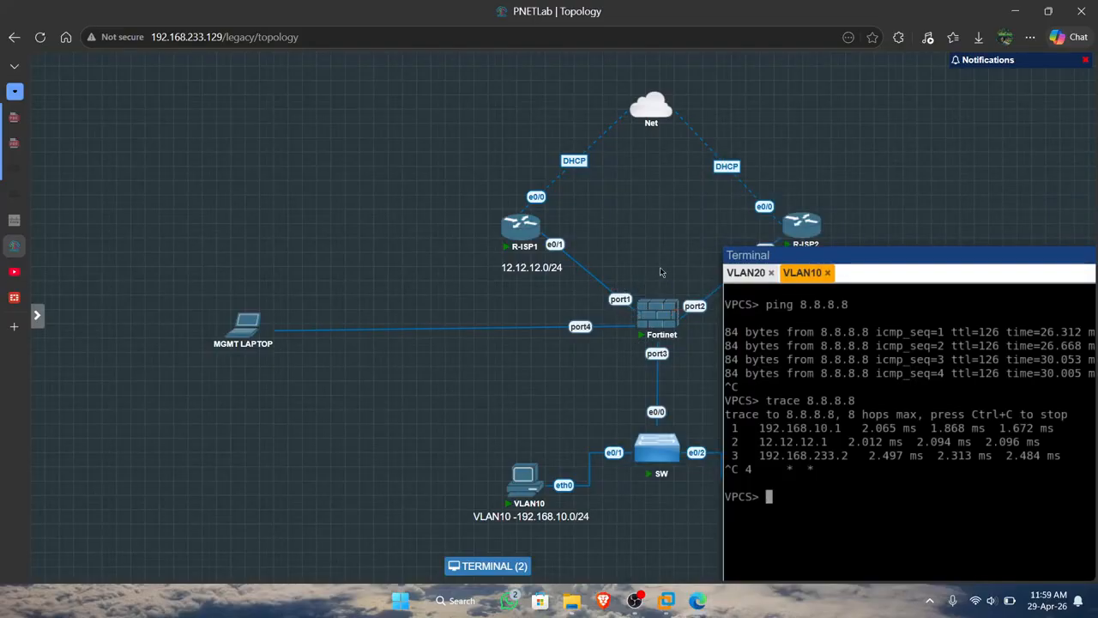
{"action": "mouse_move", "coordinate": [536, 242]}
{"action": "left_click_drag", "start_coordinate": [808, 255], "coordinate": [388, 24]}
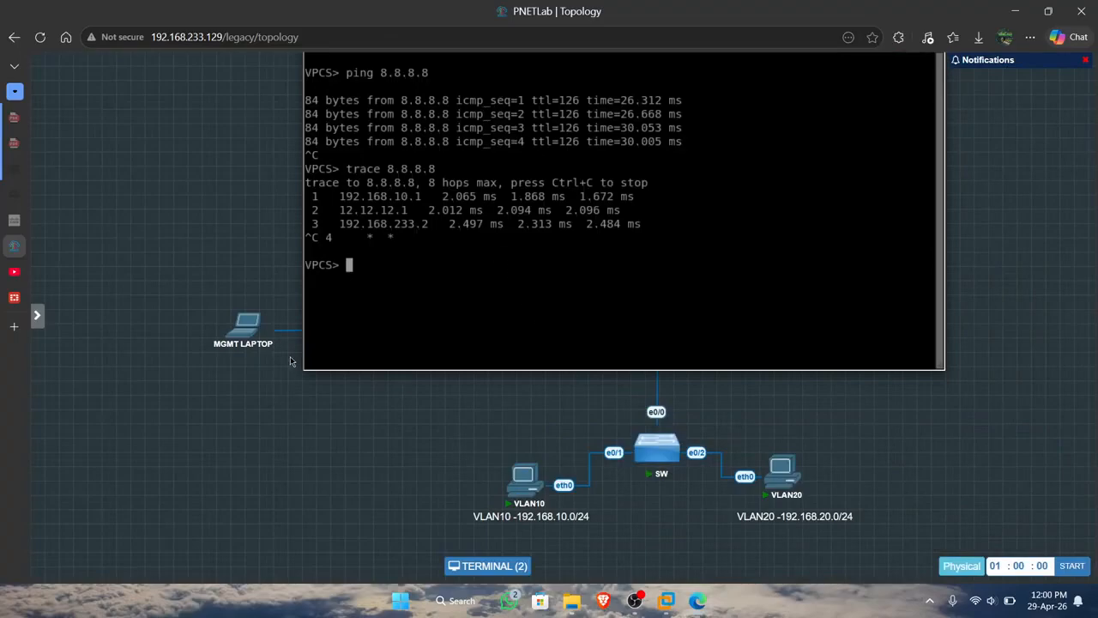
Switch to the FortiGate and examine its network interfaces and the SD-WAN rules with their hit counts.
{"action": "mouse_move", "coordinate": [16, 298]}
{"action": "left_click", "coordinate": [77, 298]}
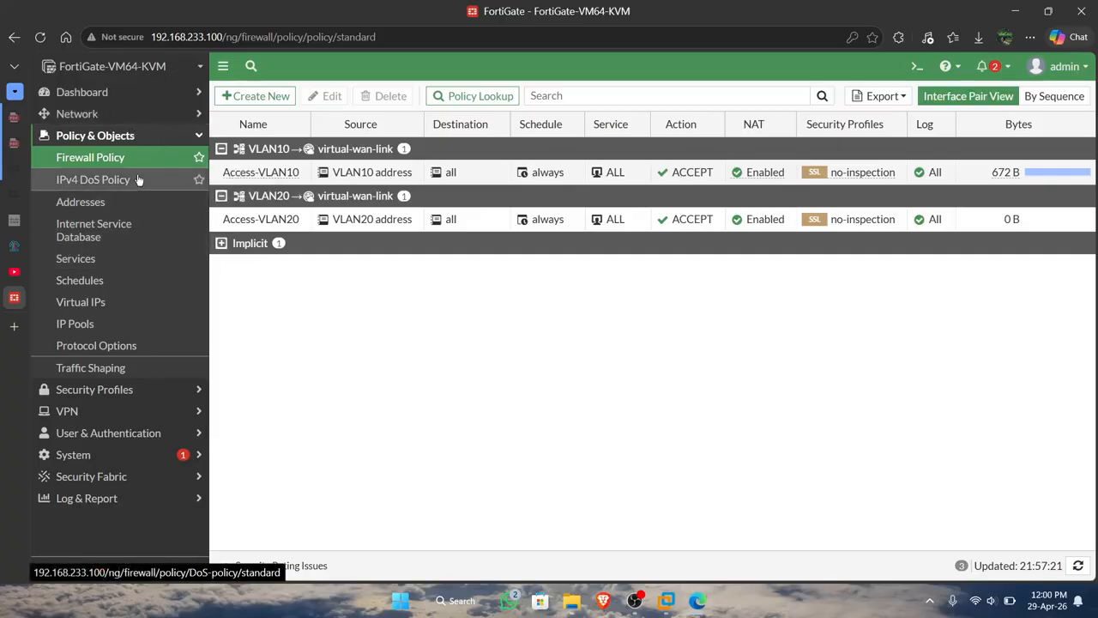
{"action": "left_click", "coordinate": [166, 116]}
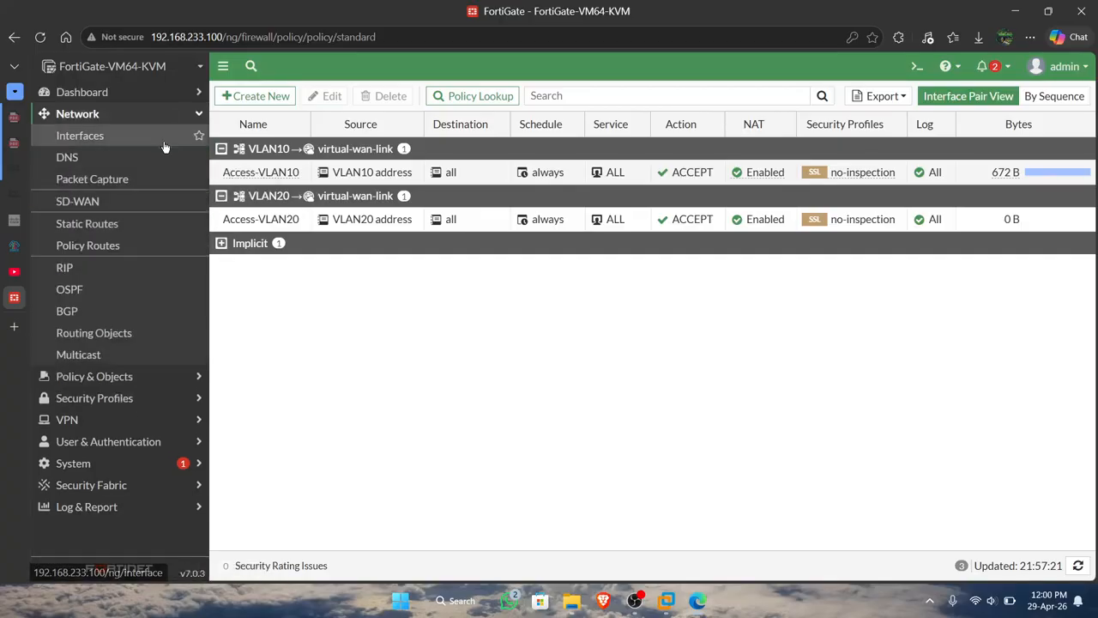
{"action": "left_click", "coordinate": [164, 144]}
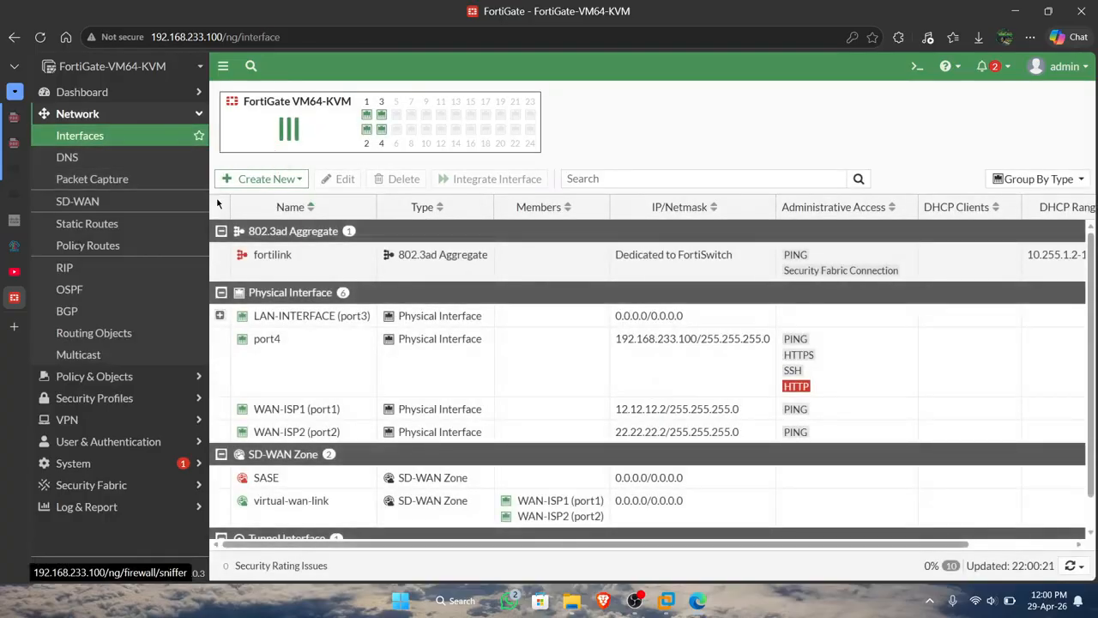
{"action": "scroll", "coordinate": [282, 281], "scroll_direction": "down", "scroll_amount": 2}
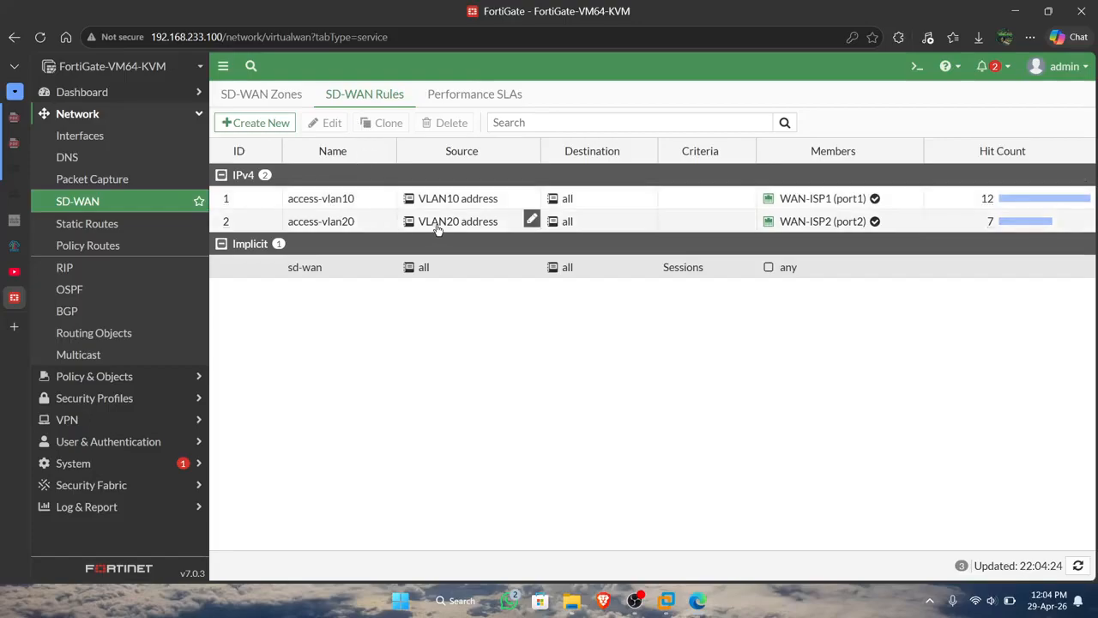
Switch to the PNETLab topology, hide the terminal and examine the path from VLAN10 through the Fortinet to the ISP routers.
{"action": "left_click", "coordinate": [19, 248]}
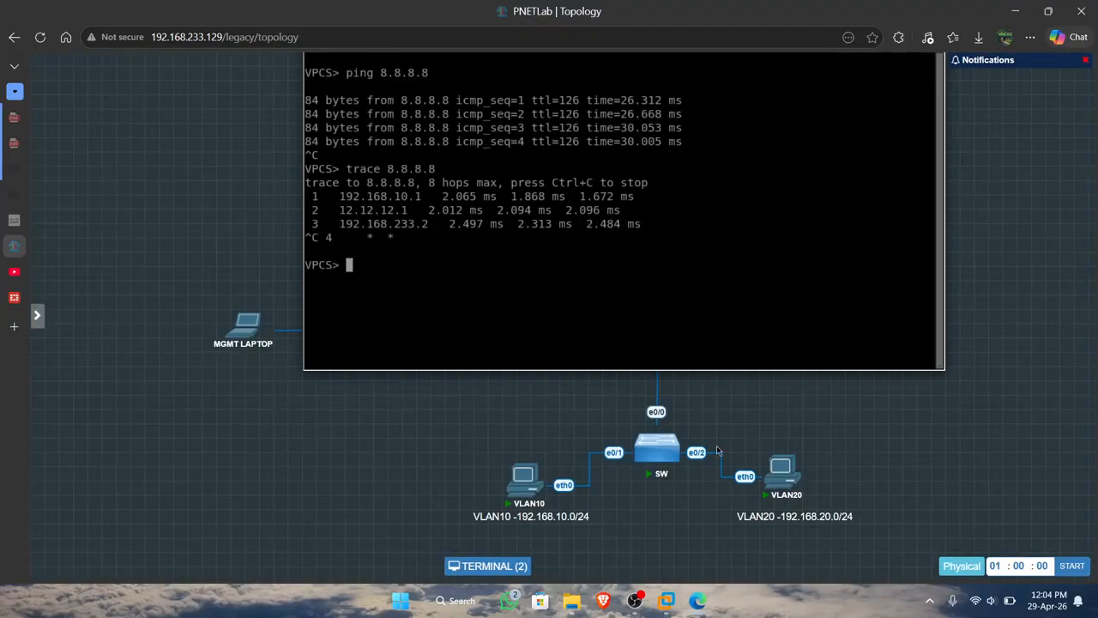
{"action": "left_click", "coordinate": [506, 566]}
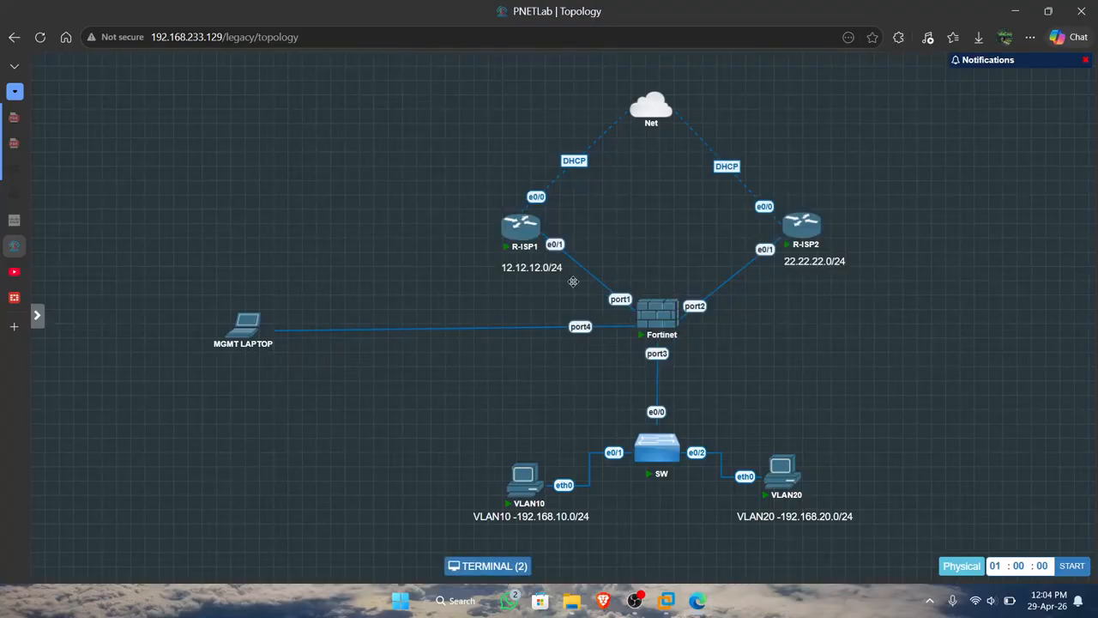
{"action": "mouse_move", "coordinate": [518, 493]}
{"action": "mouse_move", "coordinate": [630, 347]}
{"action": "mouse_move", "coordinate": [795, 235]}
Return to the FortiGate and delete the access-vlan20 SD-WAN rule, confirming the deletion.
{"action": "left_click", "coordinate": [13, 300]}
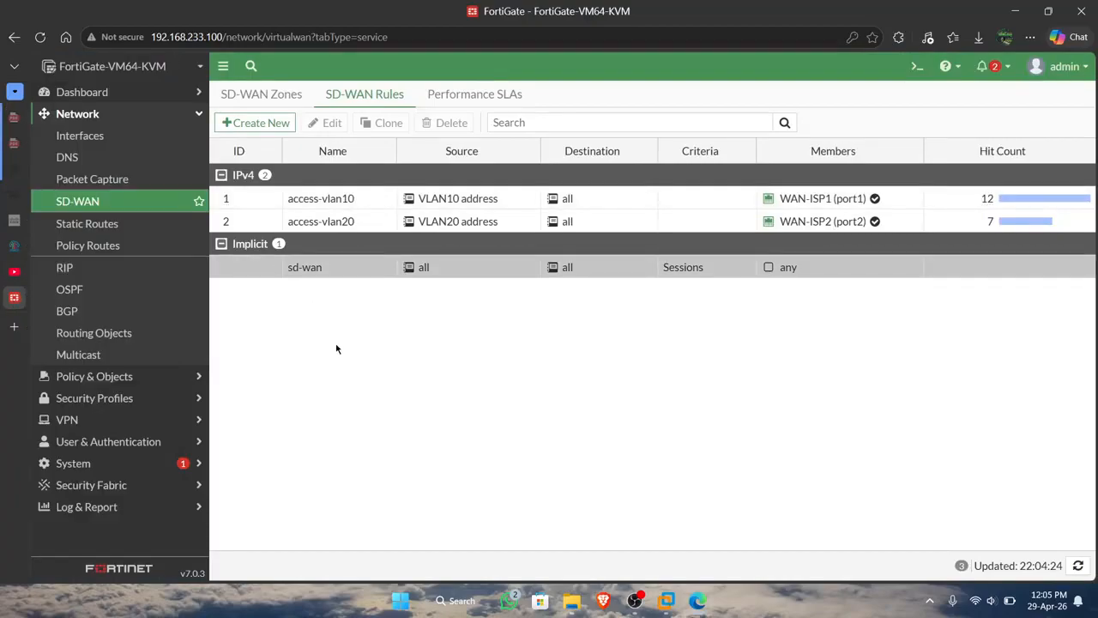
{"action": "left_click", "coordinate": [221, 223]}
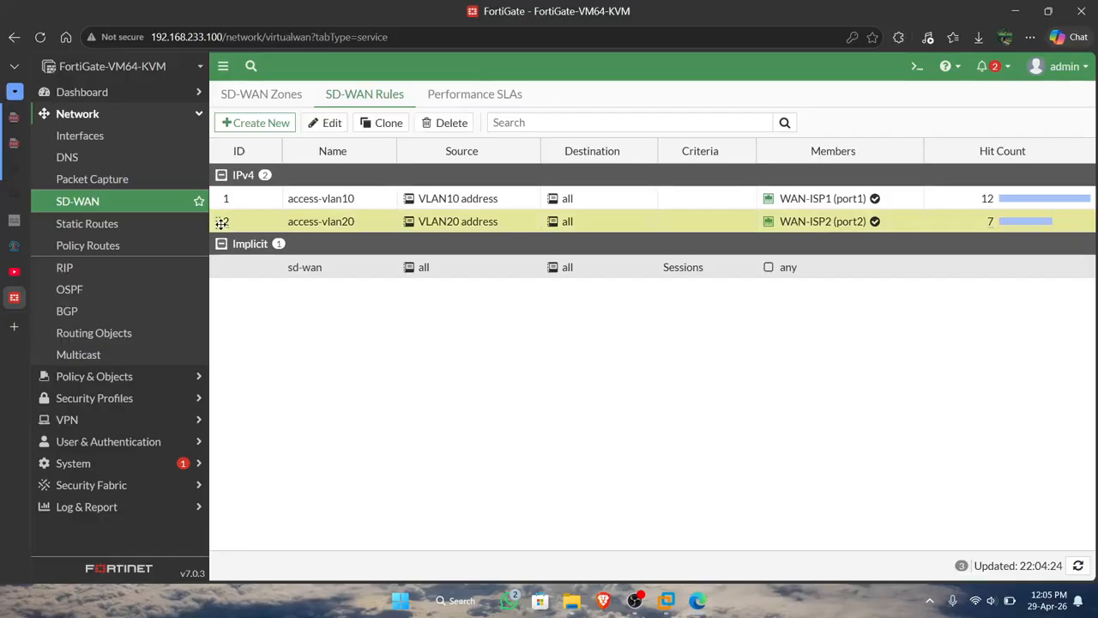
{"action": "right_click", "coordinate": [262, 222]}
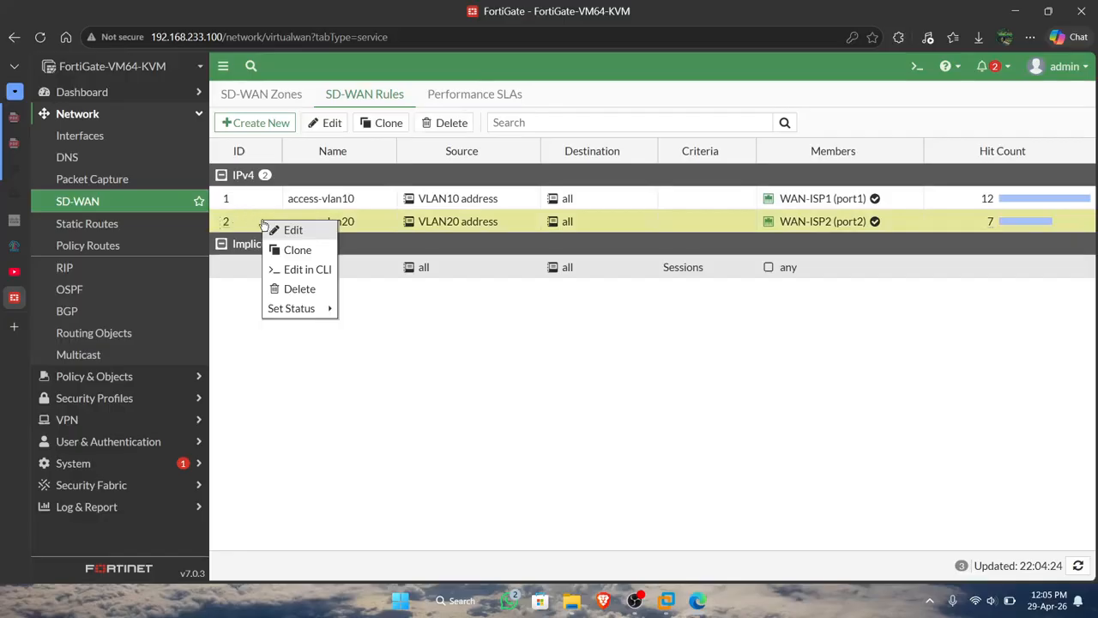
{"action": "left_click", "coordinate": [280, 288]}
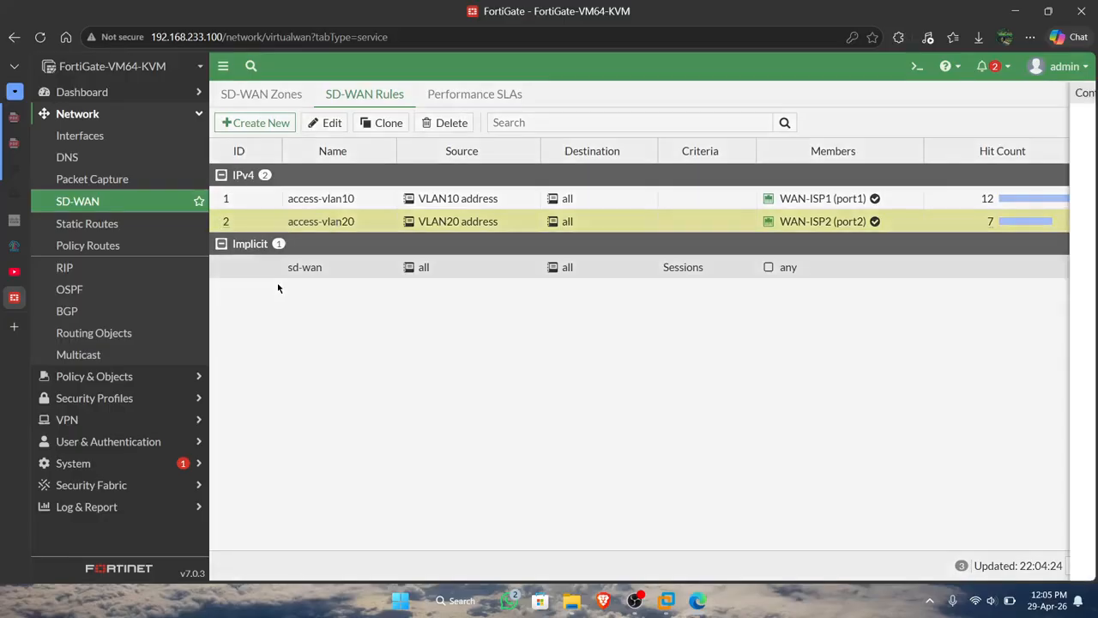
{"action": "left_click", "coordinate": [873, 566]}
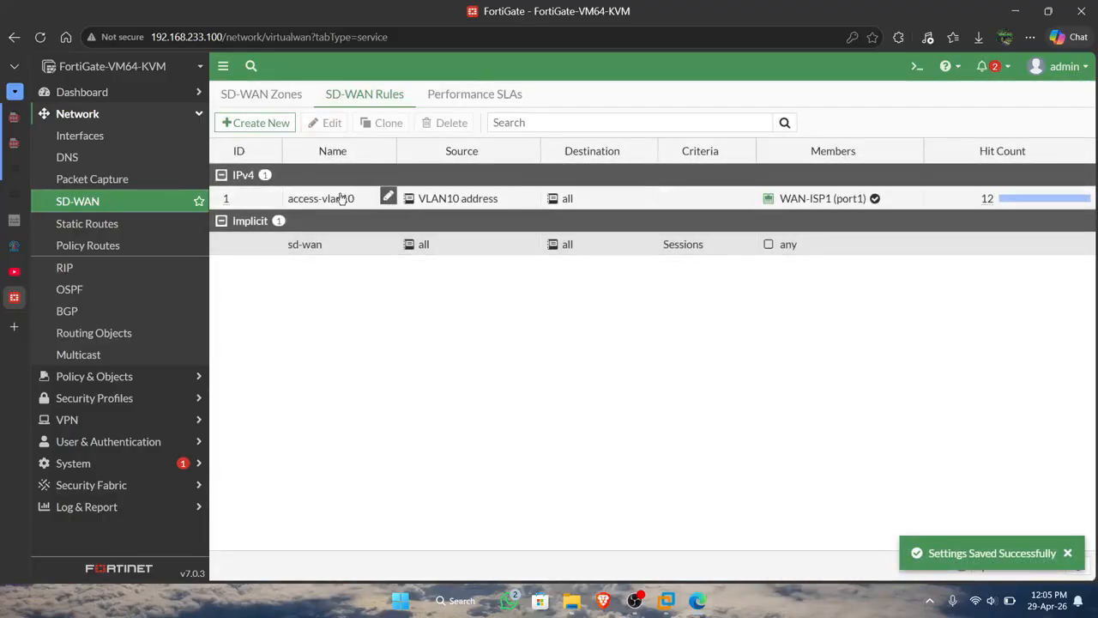
{"action": "left_click", "coordinate": [234, 197]}
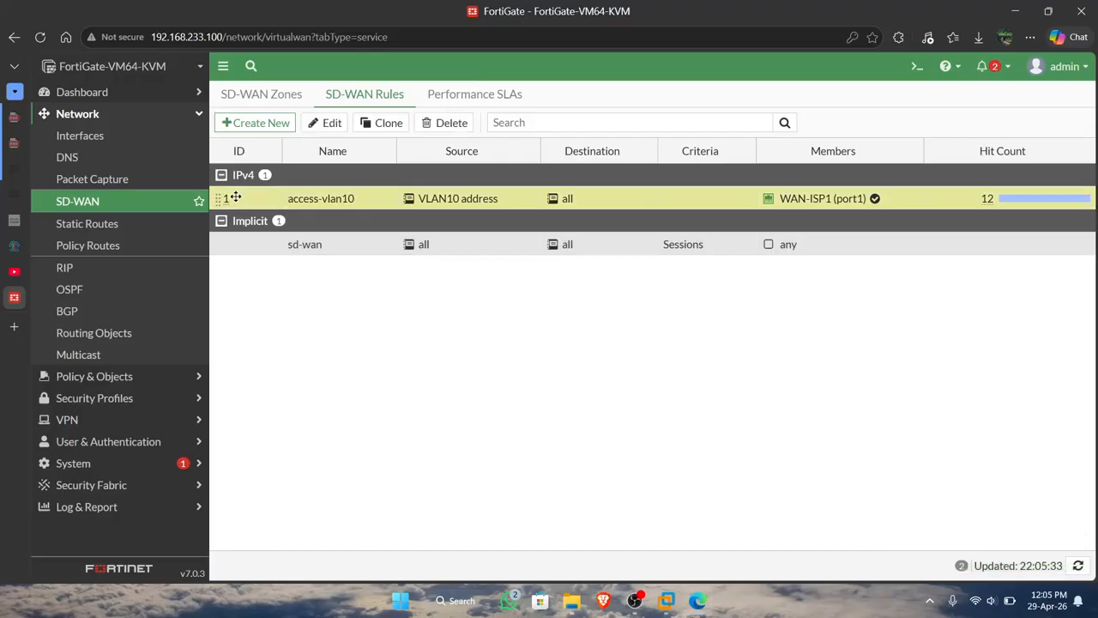
{"action": "right_click", "coordinate": [234, 197]}
{"action": "left_click", "coordinate": [322, 121]}
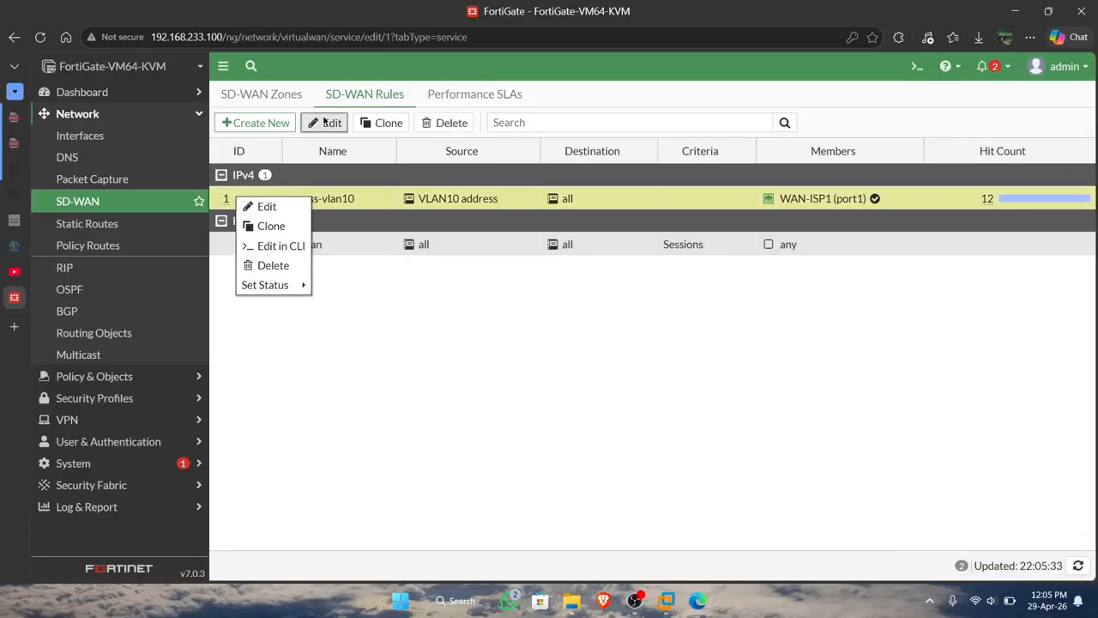
{"action": "scroll", "coordinate": [398, 194], "scroll_direction": "down", "scroll_amount": 5}
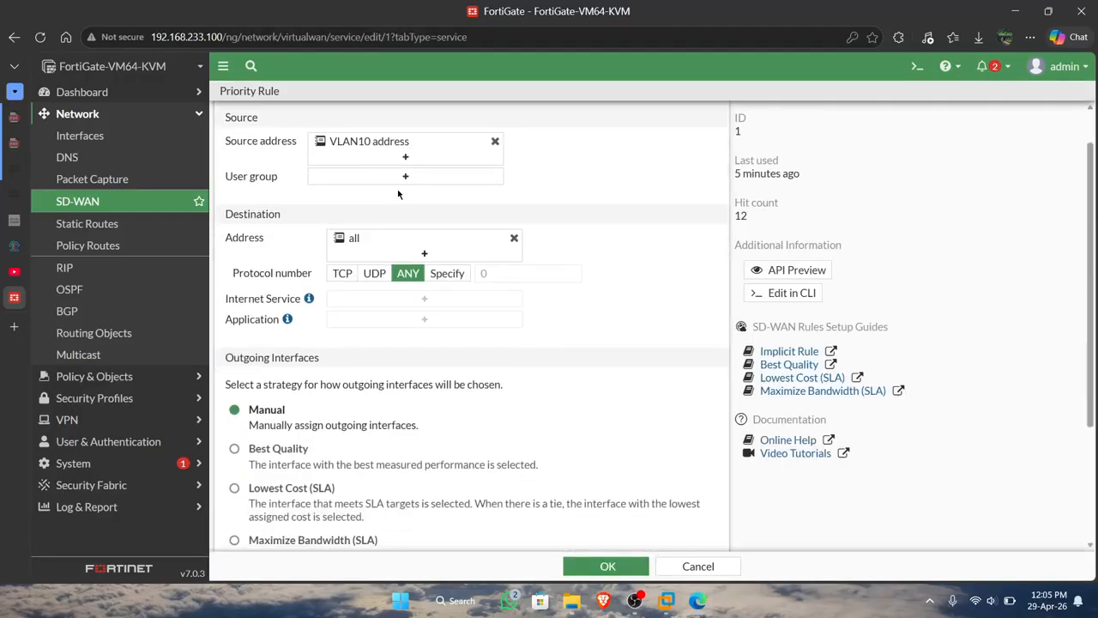
{"action": "scroll", "coordinate": [398, 194], "scroll_direction": "down", "scroll_amount": 1}
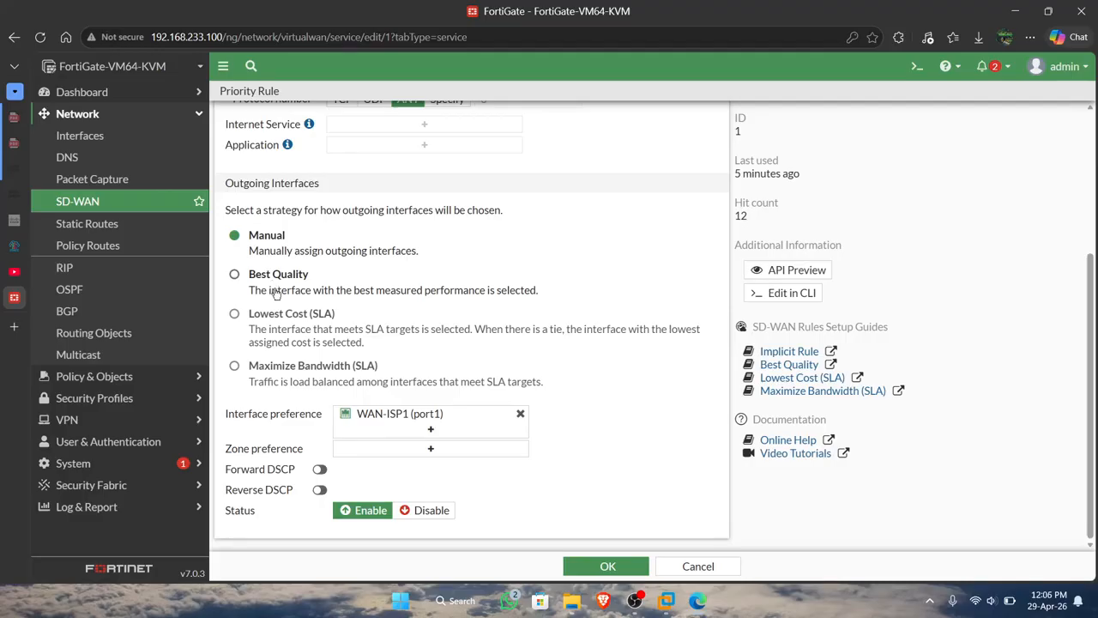
{"action": "left_click", "coordinate": [272, 286]}
{"action": "scroll", "coordinate": [317, 441], "scroll_direction": "down", "scroll_amount": 1}
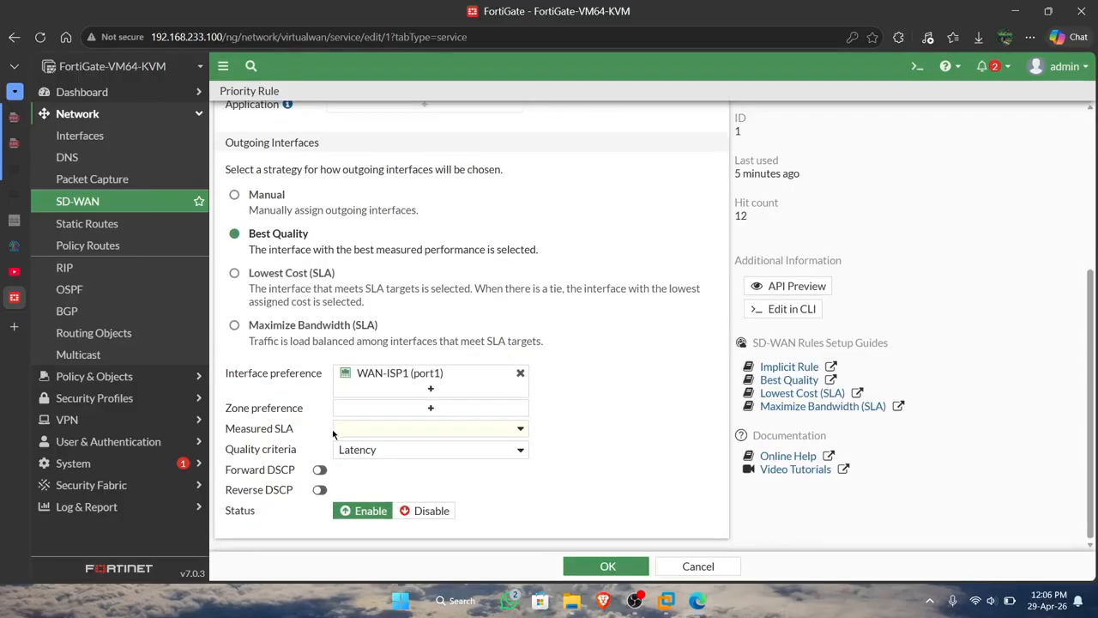
{"action": "left_click", "coordinate": [379, 436]}
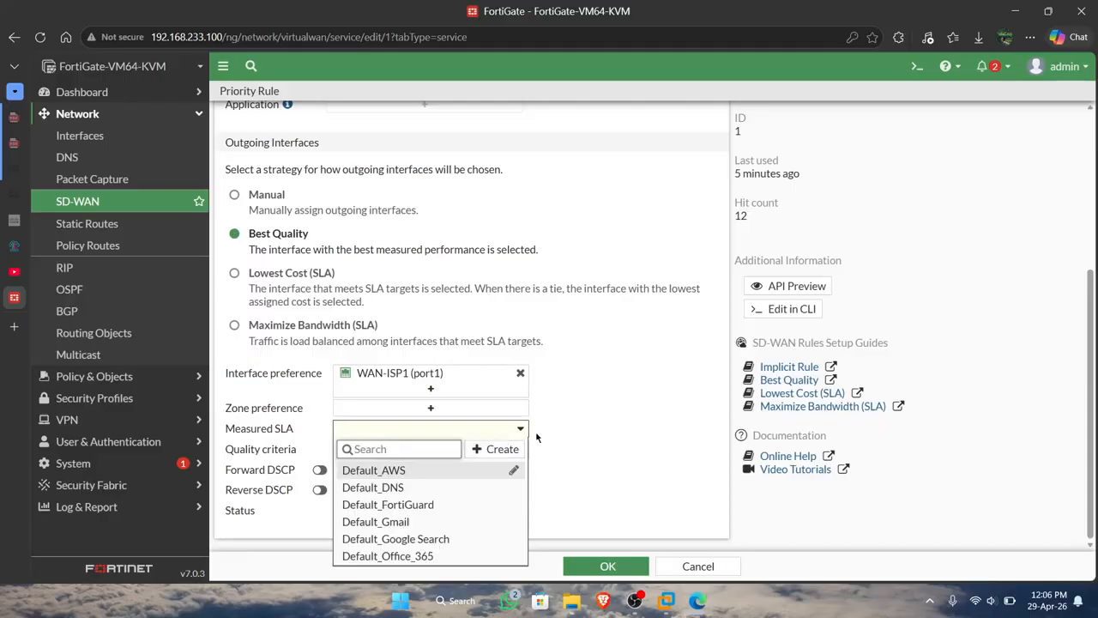
{"action": "left_click", "coordinate": [592, 415]}
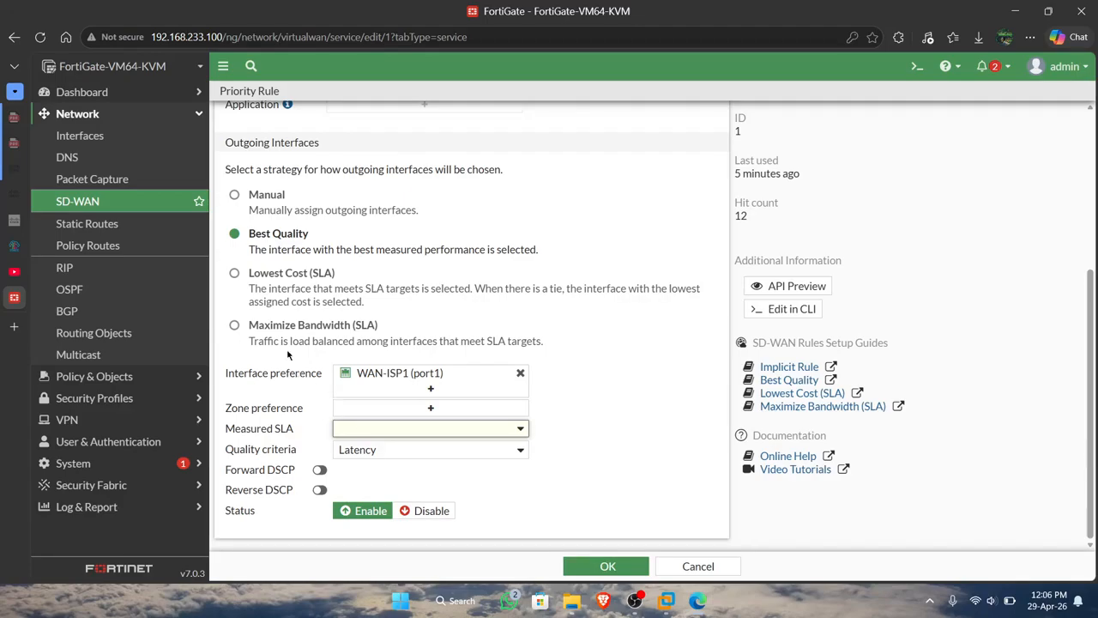
{"action": "scroll", "coordinate": [288, 347], "scroll_direction": "up", "scroll_amount": 1}
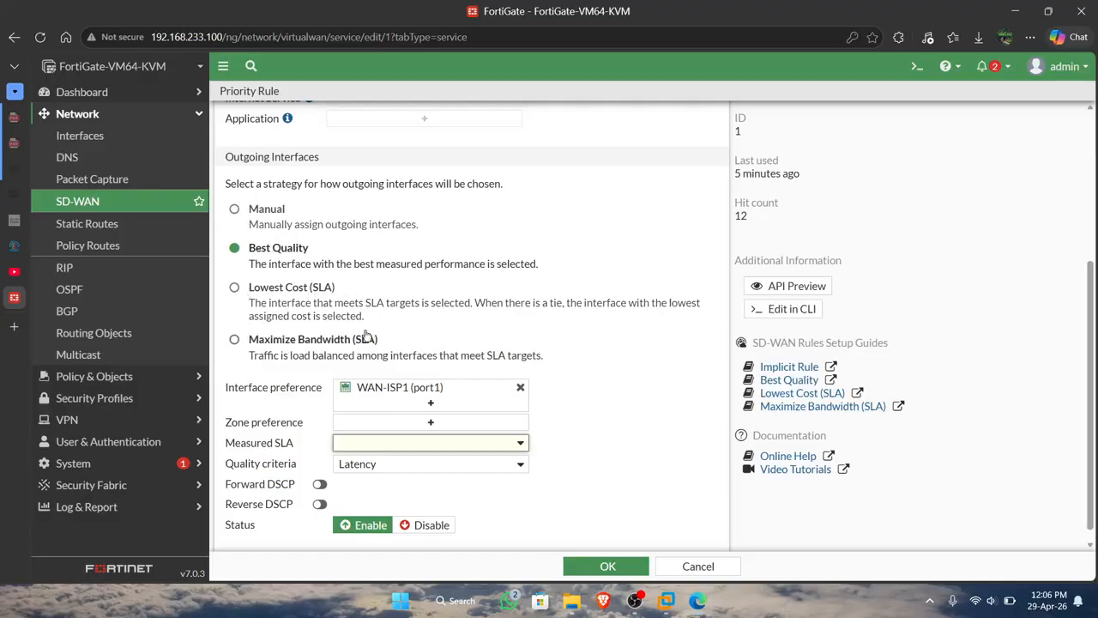
{"action": "scroll", "coordinate": [274, 321], "scroll_direction": "up", "scroll_amount": 2}
{"action": "scroll", "coordinate": [273, 321], "scroll_direction": "up", "scroll_amount": 1}
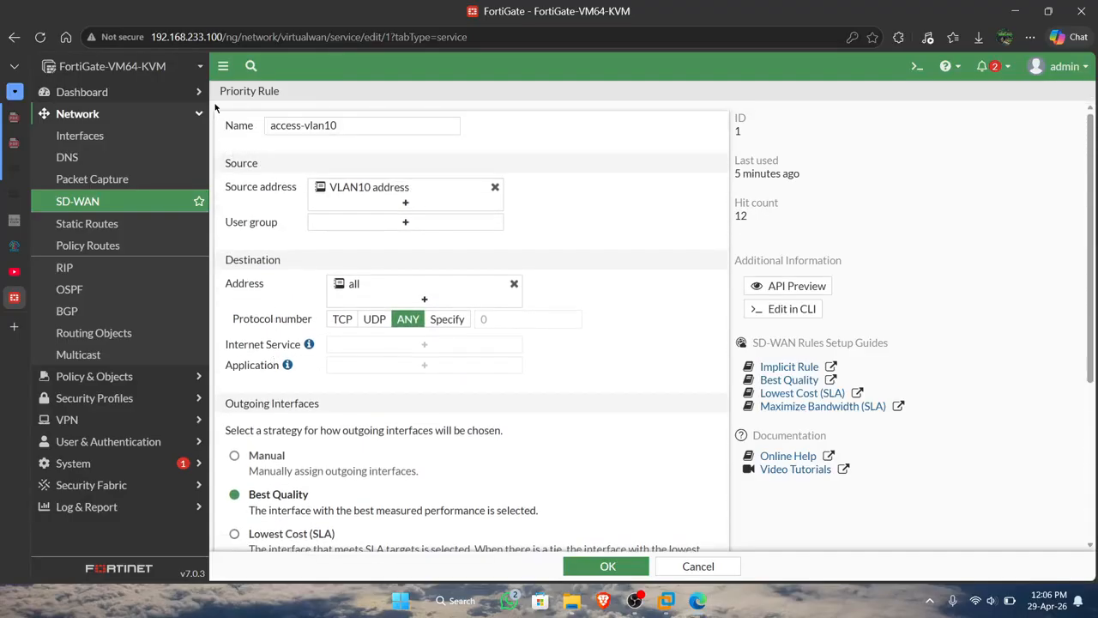
{"action": "left_click", "coordinate": [697, 566]}
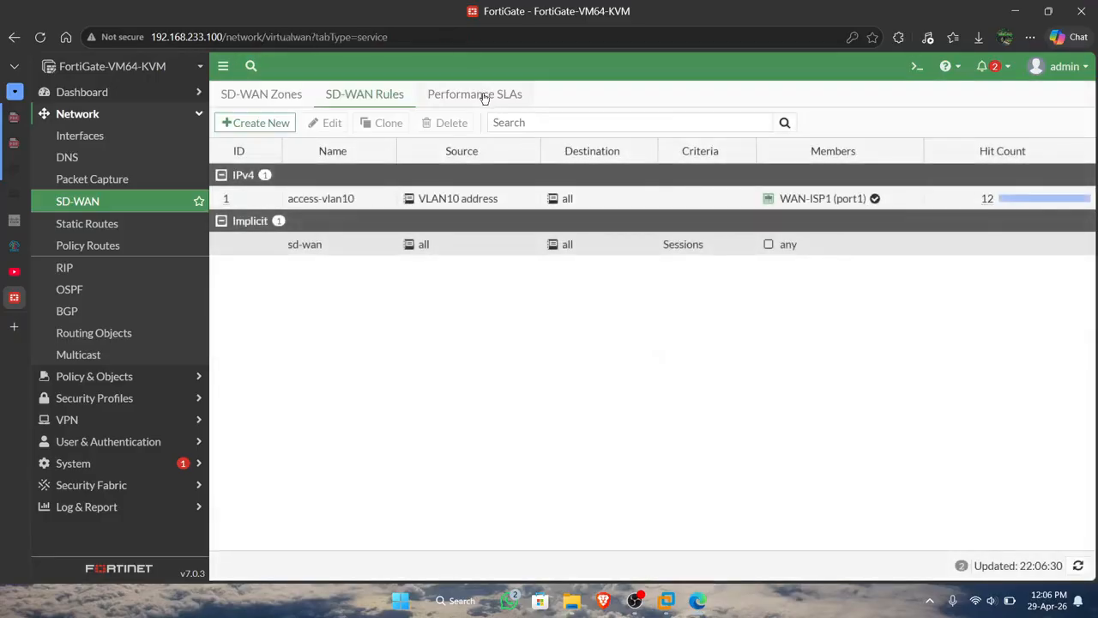
Specify WAN-ISP1 (port1) and WAN-ISP2 (port2) as the participants of the Default_DNS performance SLA and save it.
{"action": "left_click", "coordinate": [484, 96]}
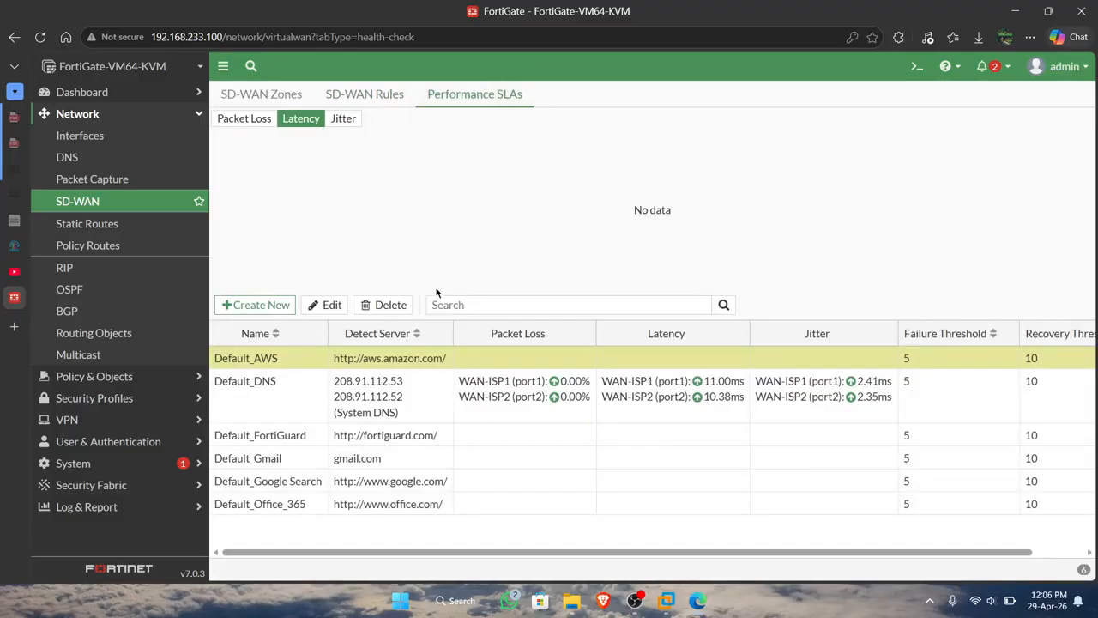
{"action": "double_click", "coordinate": [415, 380]}
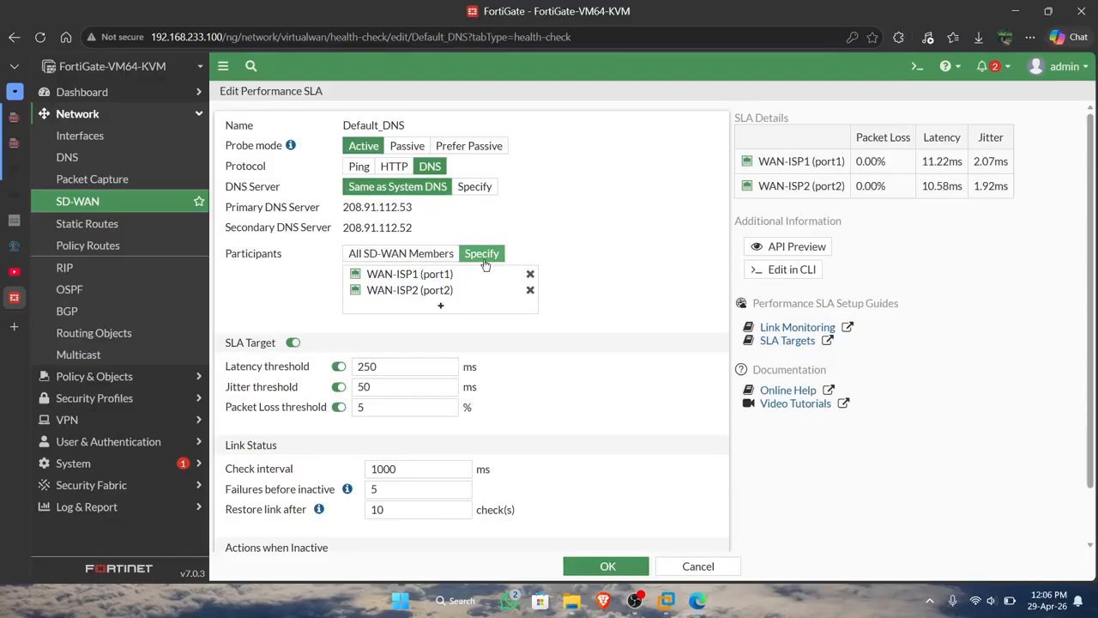
{"action": "left_click", "coordinate": [441, 259]}
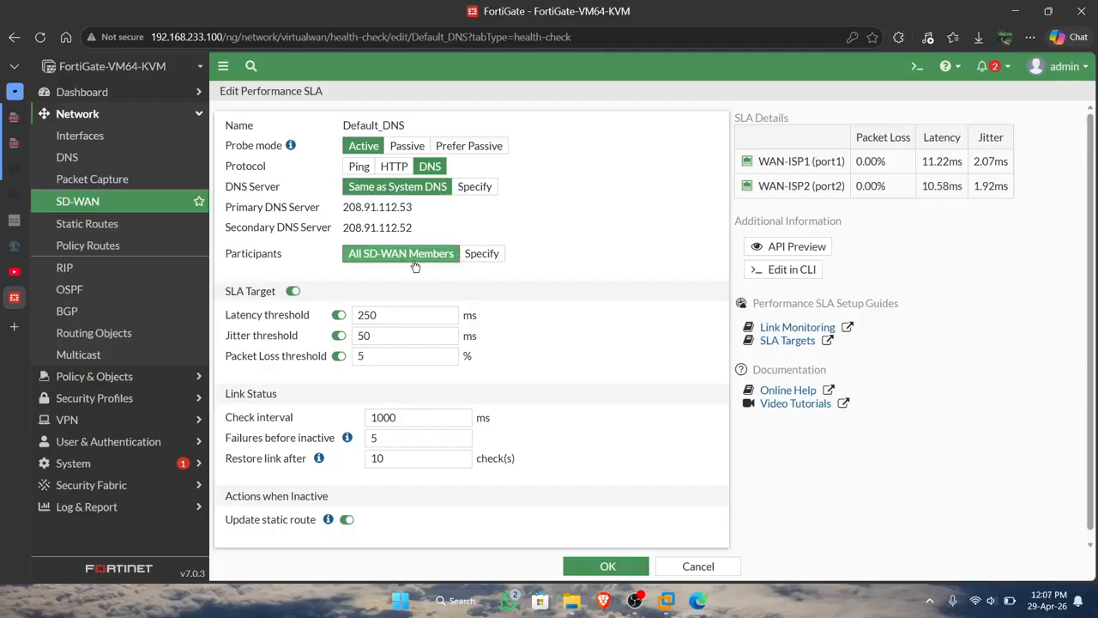
{"action": "left_click", "coordinate": [483, 257]}
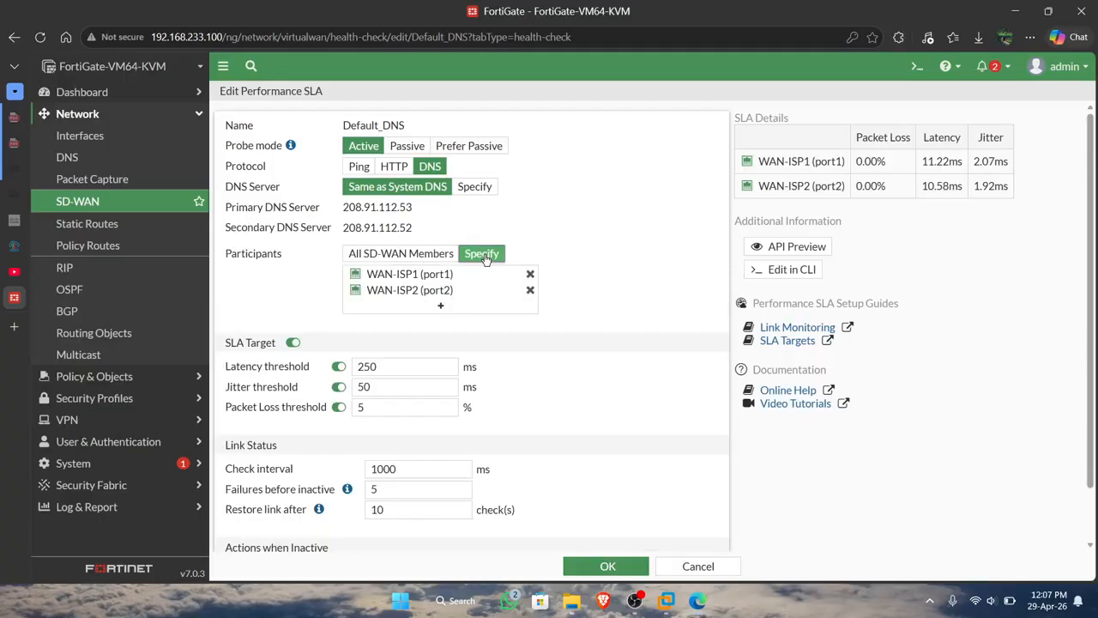
{"action": "left_click", "coordinate": [454, 308]}
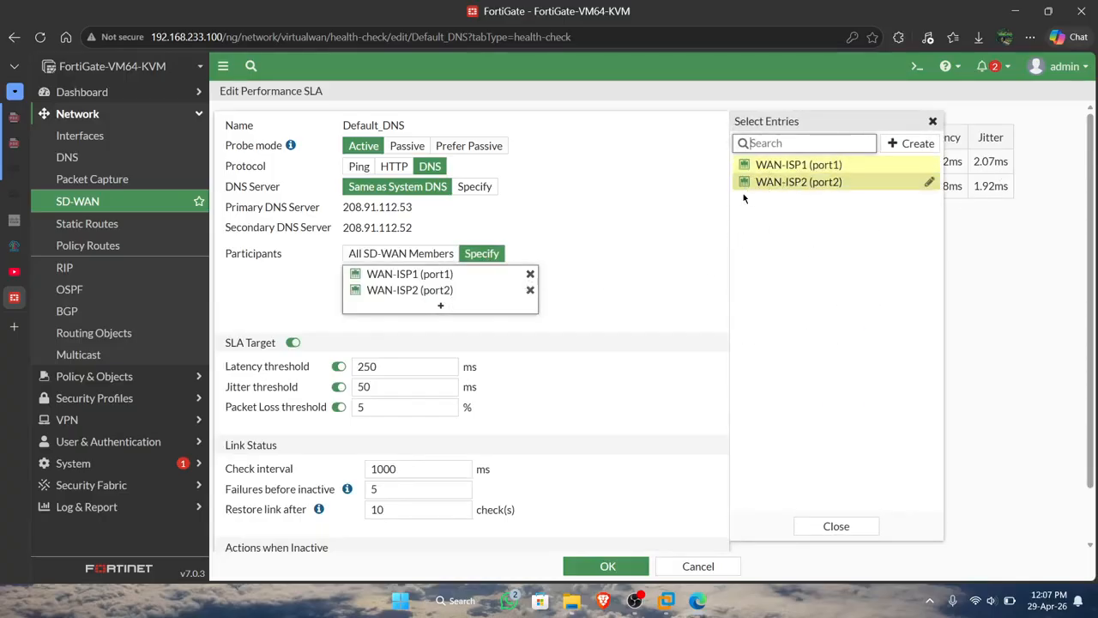
{"action": "left_click", "coordinate": [635, 263]}
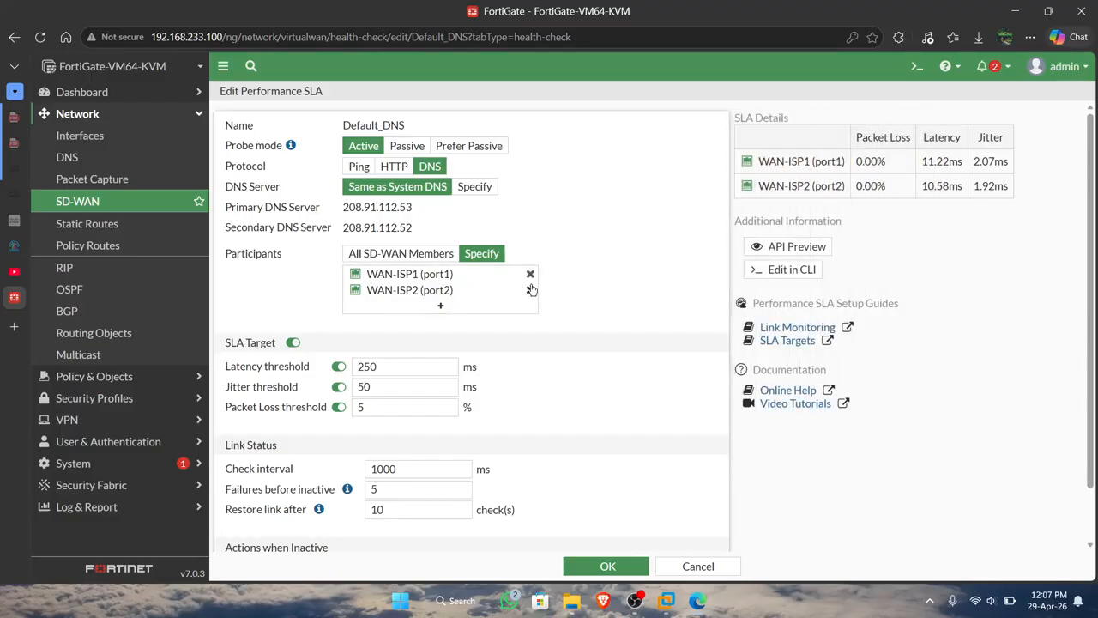
{"action": "left_click", "coordinate": [603, 567]}
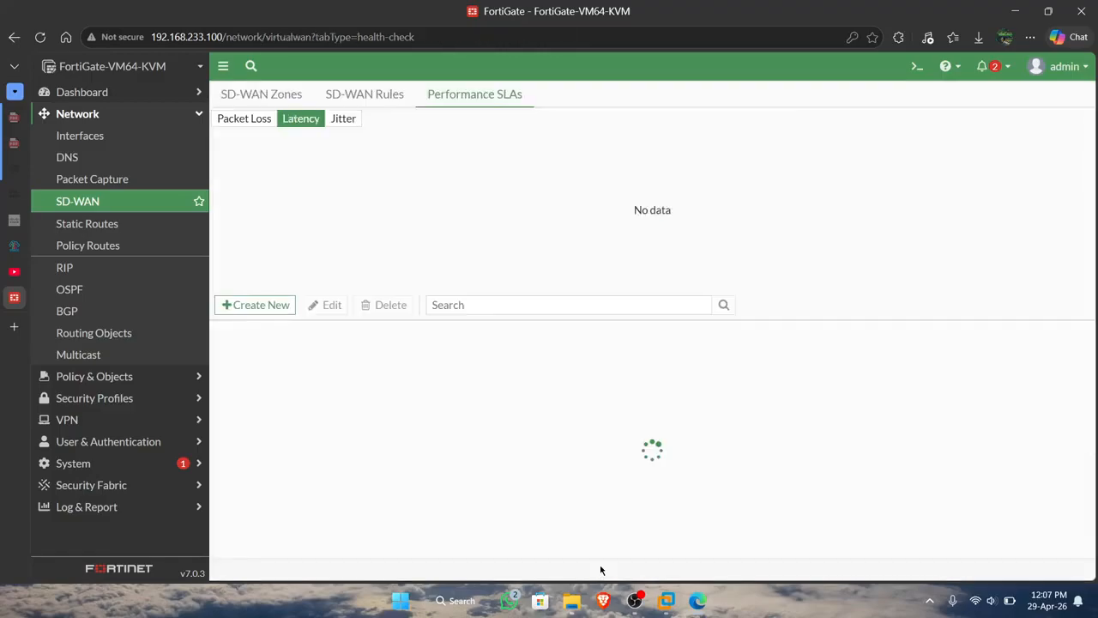
Check the jitter and latency views of the performance SLAs.
{"action": "left_click", "coordinate": [379, 97]}
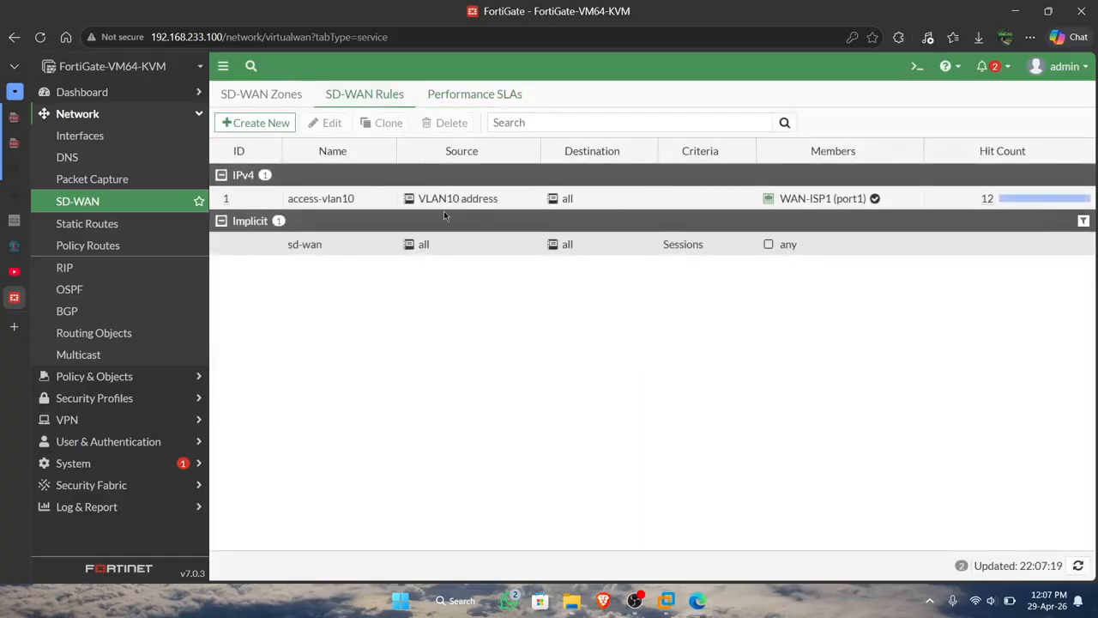
{"action": "left_click", "coordinate": [480, 94]}
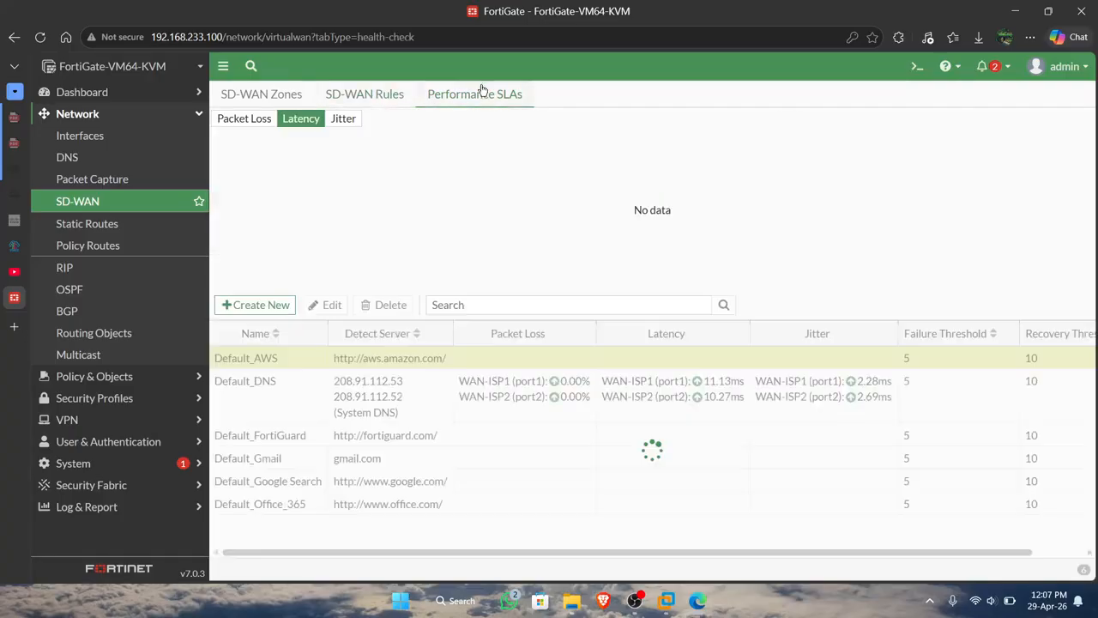
{"action": "left_click", "coordinate": [340, 125]}
{"action": "left_click", "coordinate": [304, 120]}
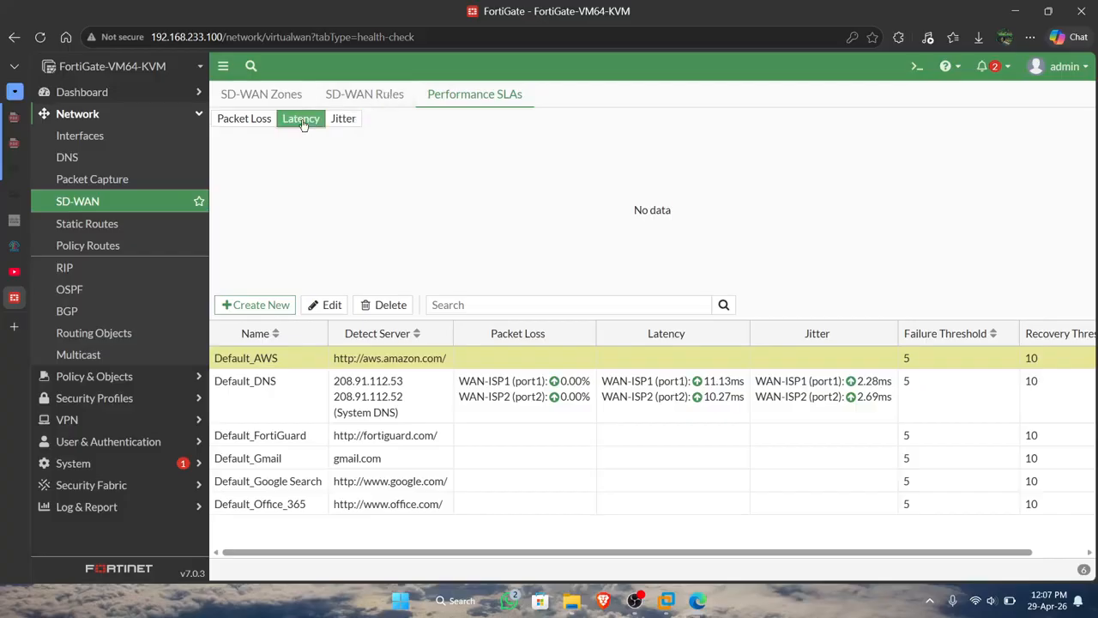
Open the access-vlan10 SD-WAN rule for editing and rename it Load-balance.
{"action": "left_click", "coordinate": [378, 98]}
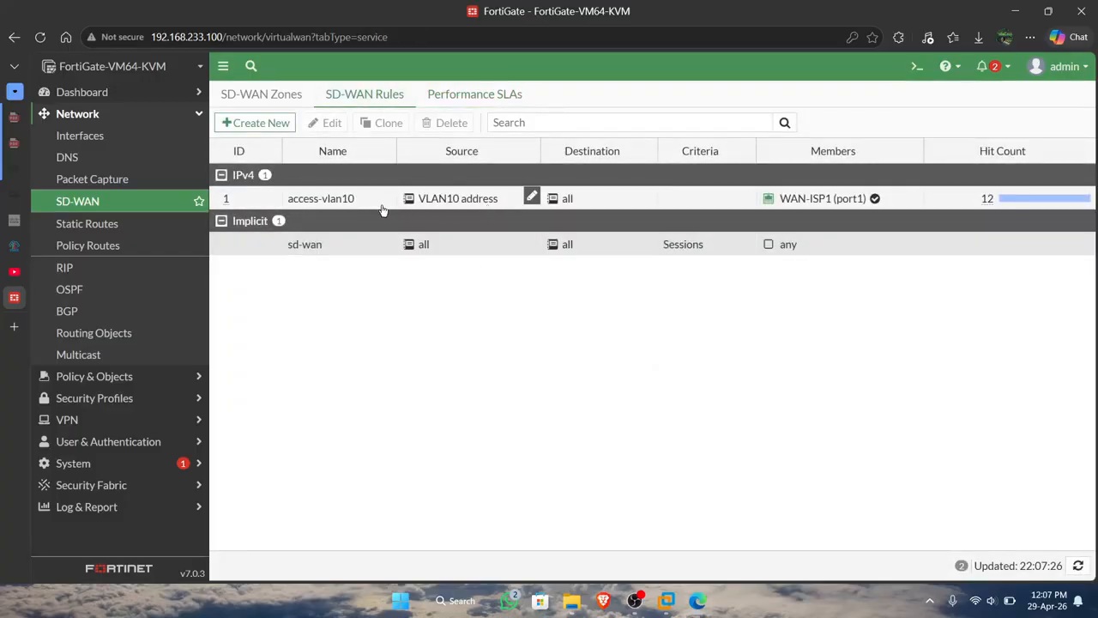
{"action": "left_click", "coordinate": [326, 199]}
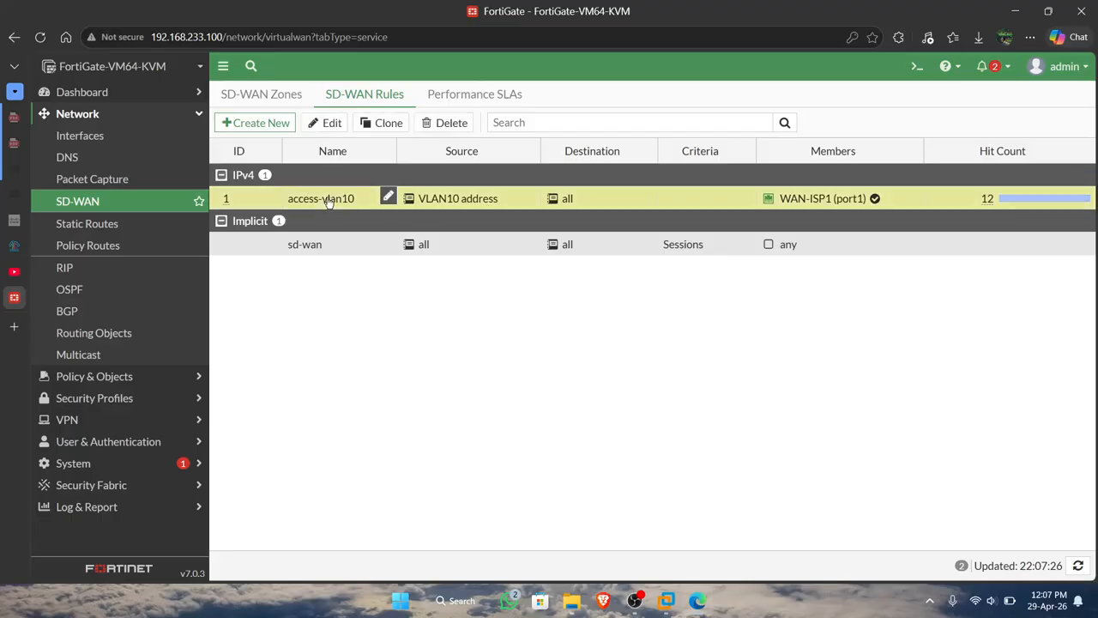
{"action": "left_click", "coordinate": [326, 125]}
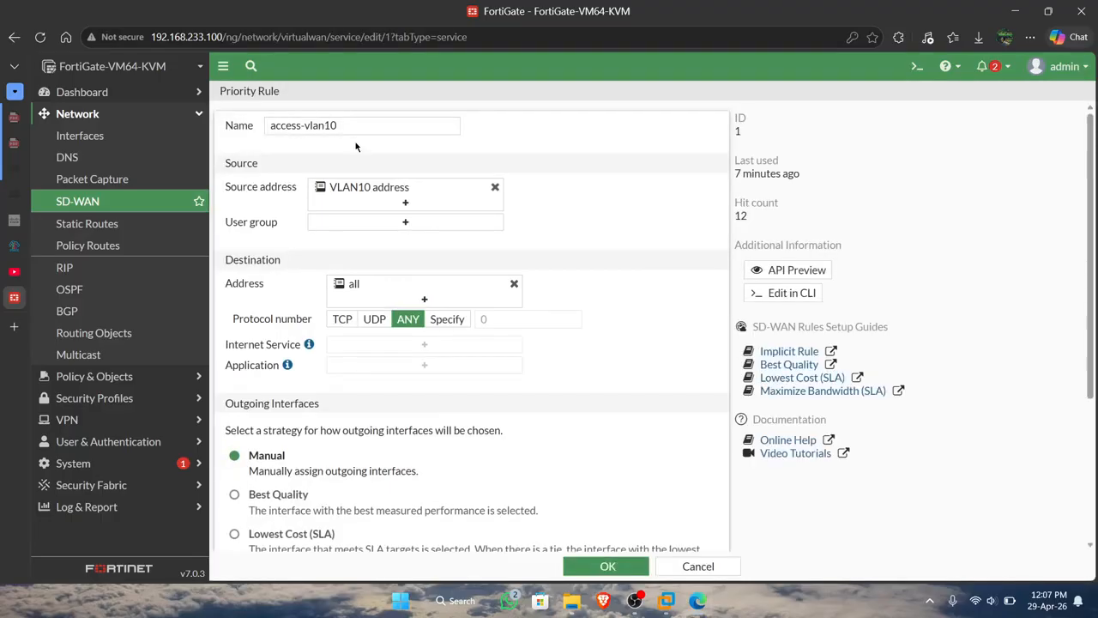
{"action": "left_click", "coordinate": [353, 126]}
{"action": "key", "text": "BackSpace"}
{"action": "key", "text": "BackSpace"}
{"action": "key", "text": "BackSpace"}
{"action": "key", "text": "BackSpace"}
{"action": "key", "text": "BackSpace"}
{"action": "key", "text": "BackSpace"}
{"action": "key", "text": "BackSpace"}
{"action": "key", "text": "BackSpace"}
{"action": "key", "text": "BackSpace"}
{"action": "key", "text": "BackSpace"}
{"action": "key", "text": "BackSpace"}
{"action": "key", "text": "BackSpace"}
{"action": "key", "text": "BackSpace"}
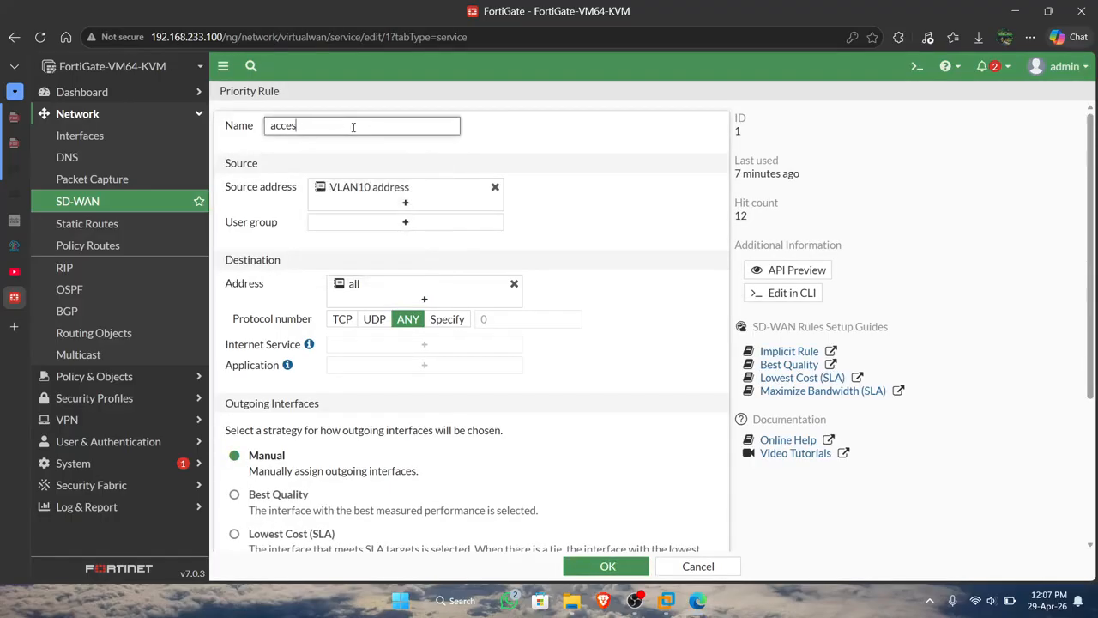
{"action": "type", "text": "Load-balance"}
Add VLAN20 address to the Load-balance rule's source addresses alongside VLAN10 address.
{"action": "left_click", "coordinate": [406, 202]}
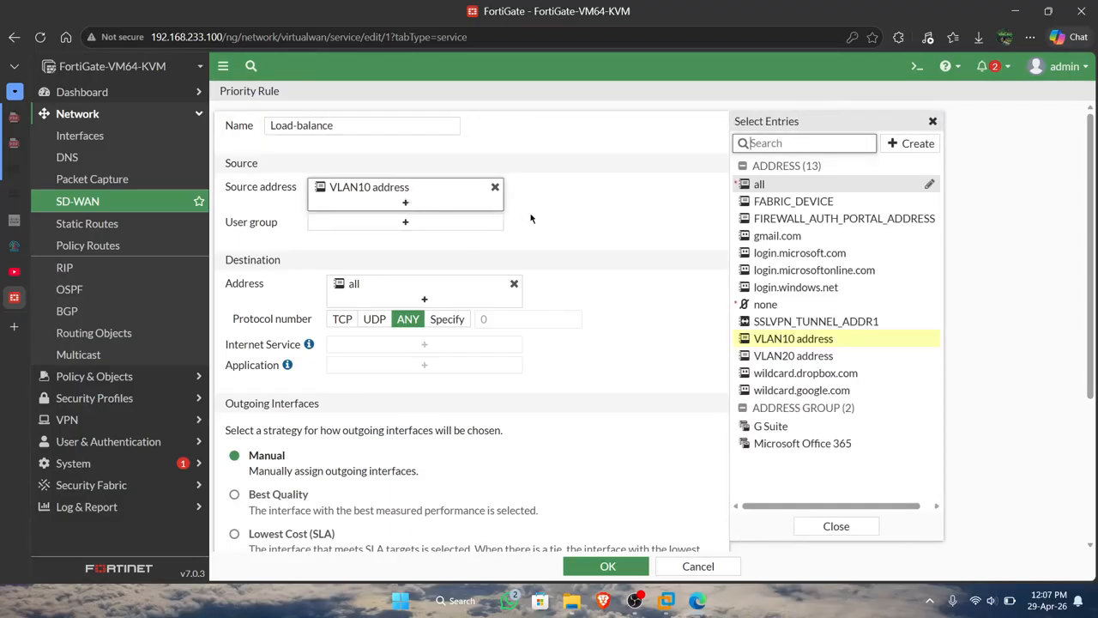
{"action": "left_click", "coordinate": [776, 357]}
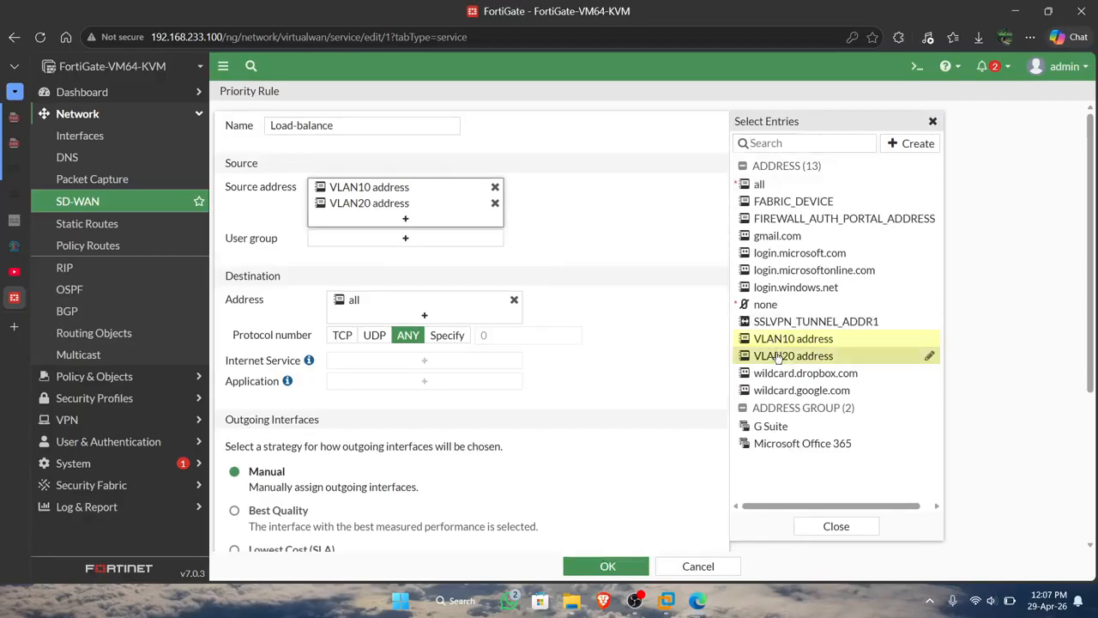
{"action": "scroll", "coordinate": [559, 250], "scroll_direction": "down", "scroll_amount": 1}
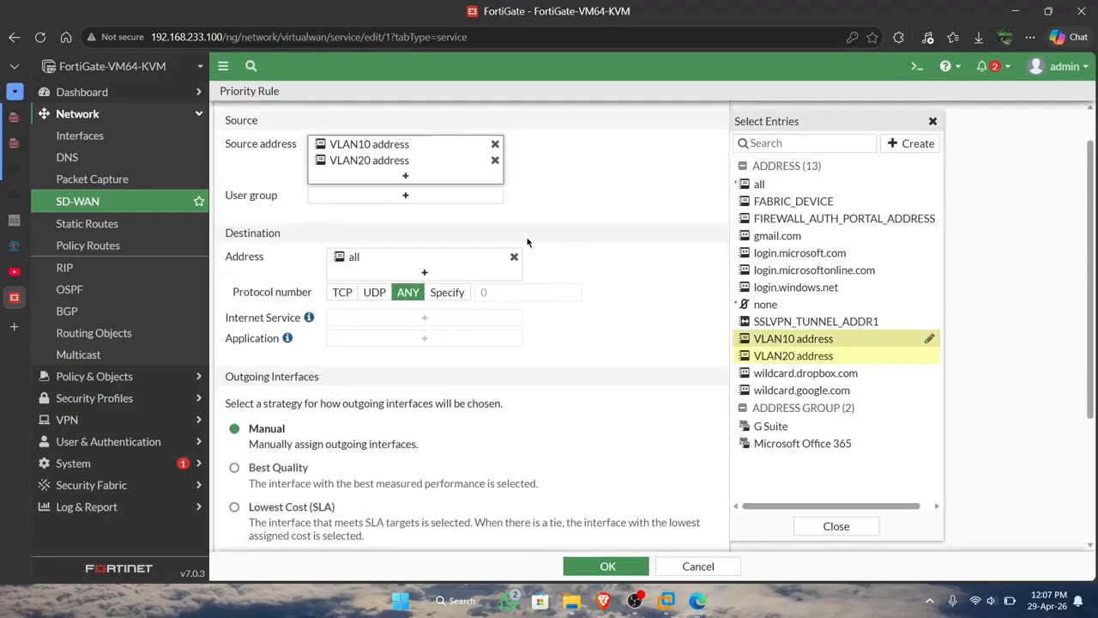
{"action": "scroll", "coordinate": [579, 226], "scroll_direction": "down", "scroll_amount": 1}
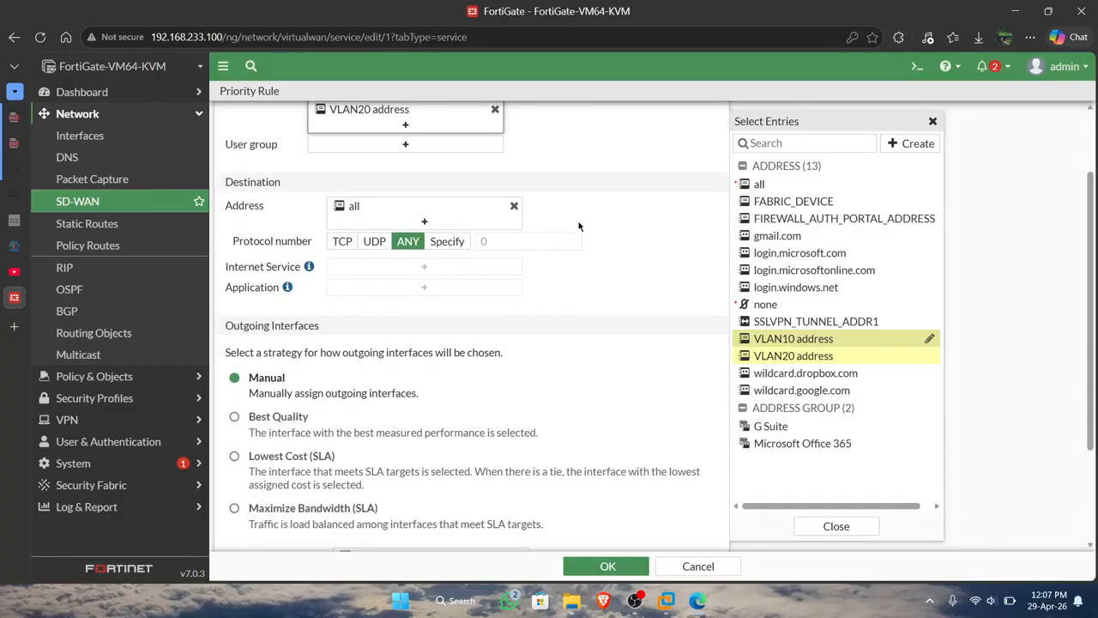
Finish the source address selection and set the Load-balance rule's outgoing interface strategy to Best Quality.
{"action": "scroll", "coordinate": [466, 211], "scroll_direction": "down", "scroll_amount": 2}
{"action": "scroll", "coordinate": [466, 210], "scroll_direction": "down", "scroll_amount": 1}
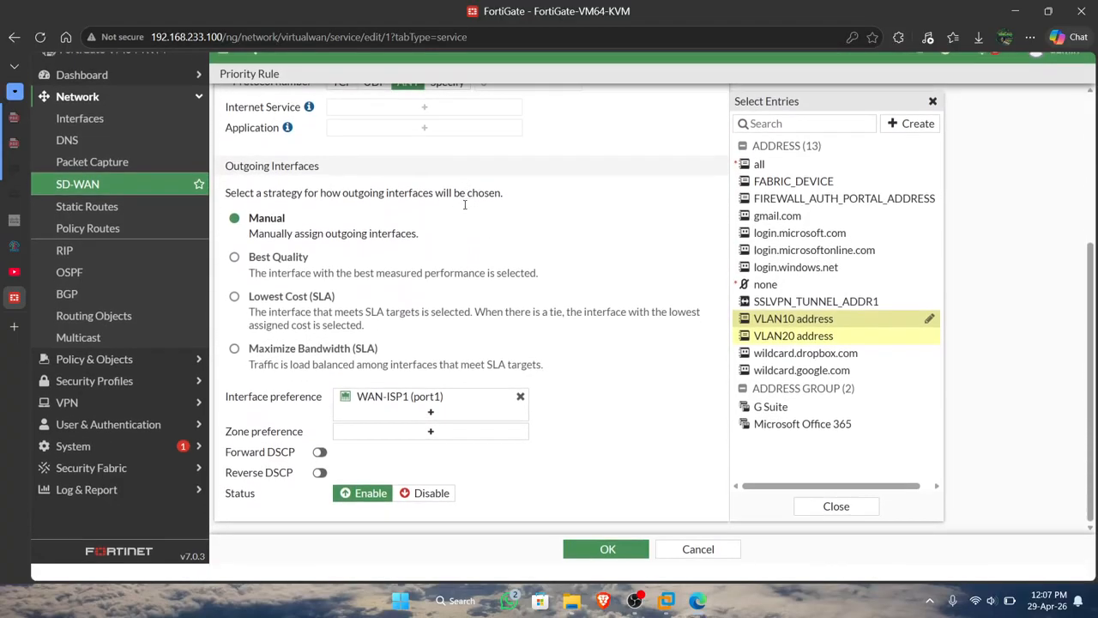
{"action": "left_click", "coordinate": [388, 259]}
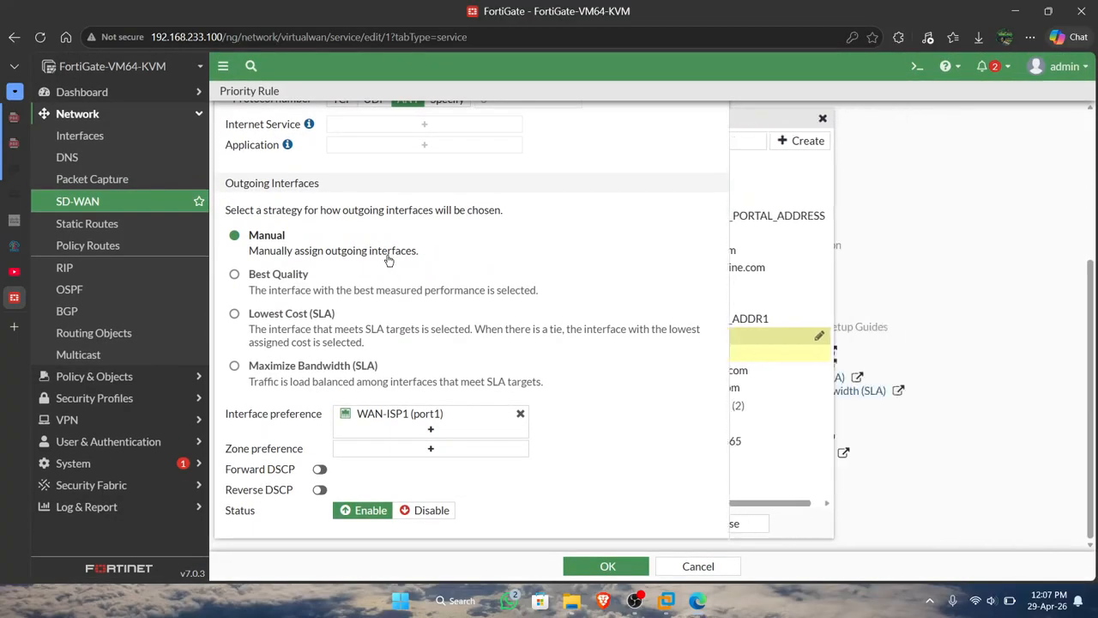
{"action": "left_click", "coordinate": [266, 283]}
{"action": "scroll", "coordinate": [308, 356], "scroll_direction": "down", "scroll_amount": 1}
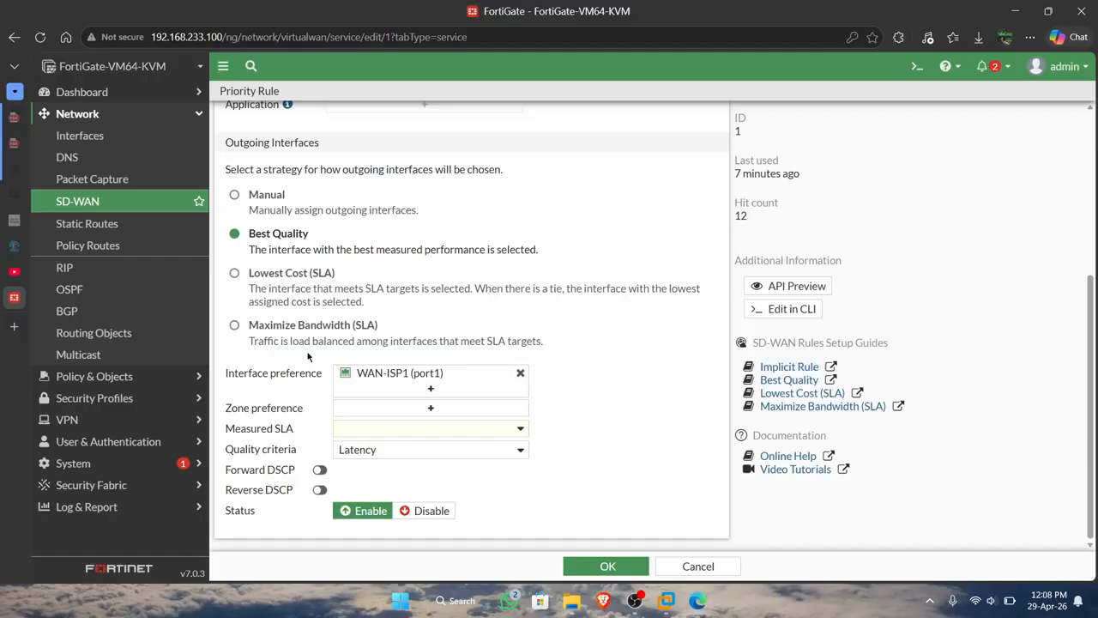
Review the FortiGate's links to R-ISP1 and R-ISP2 in the PNETLab topology, and return to the FortiGate rule.
{"action": "left_click", "coordinate": [14, 249]}
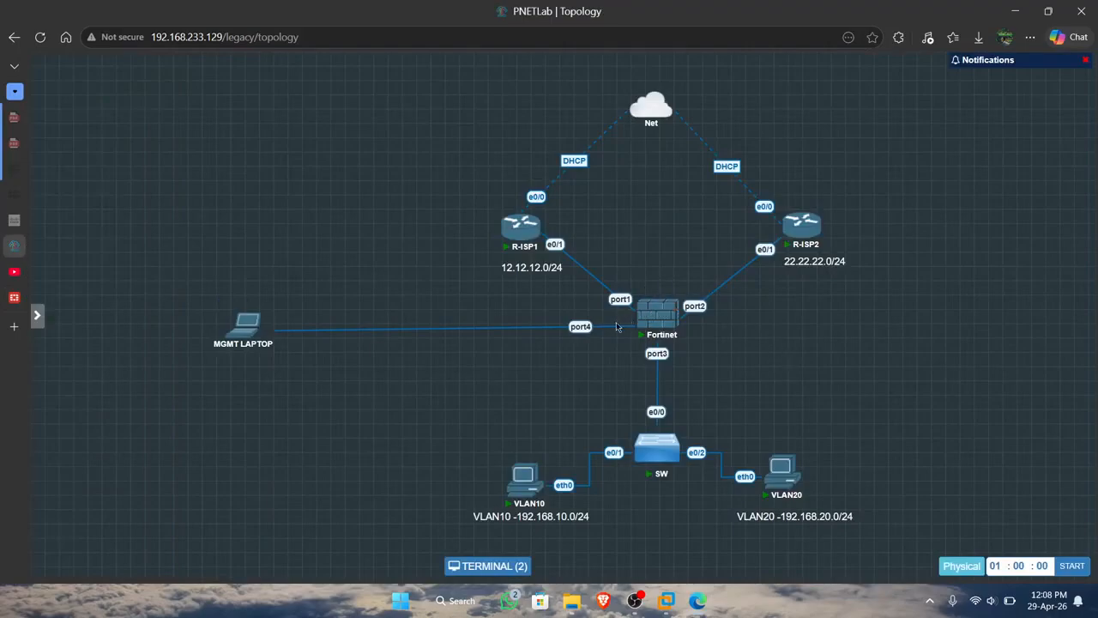
{"action": "mouse_move", "coordinate": [648, 304]}
{"action": "mouse_move", "coordinate": [17, 296]}
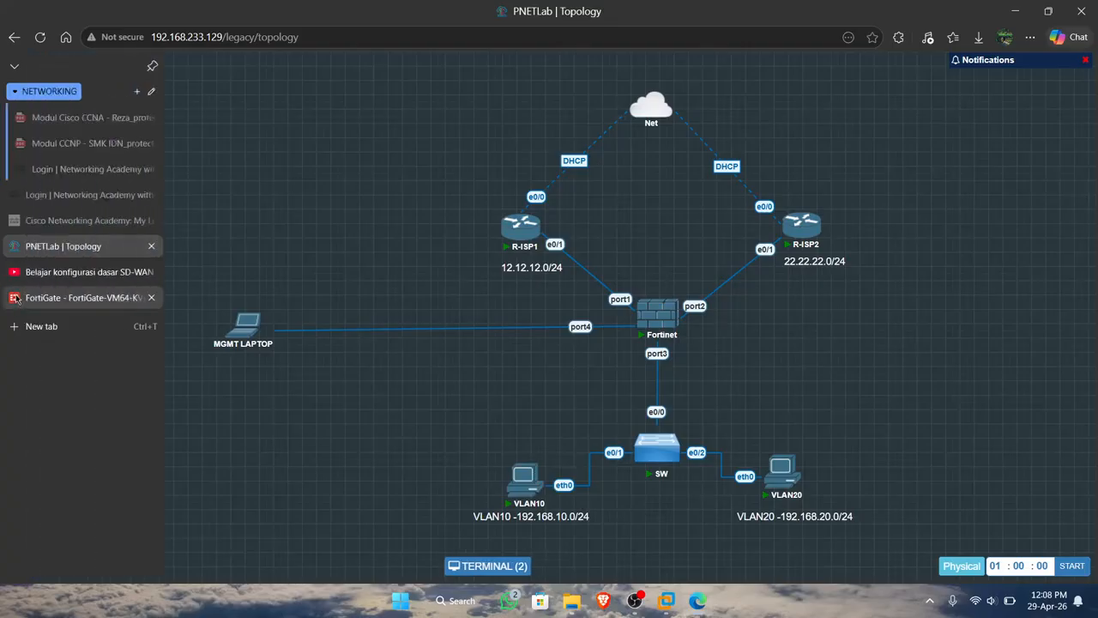
{"action": "left_click", "coordinate": [86, 296]}
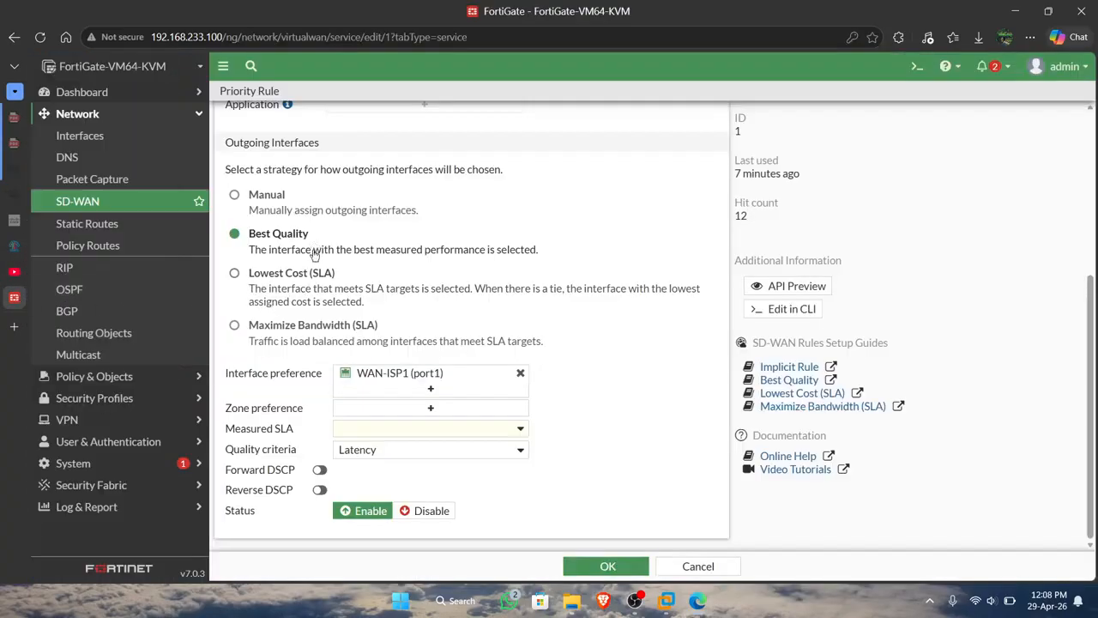
Add WAN-ISP2 (port2) to the Load-balance rule's interface preference alongside WAN-ISP1 (port1).
{"action": "left_click", "coordinate": [429, 390]}
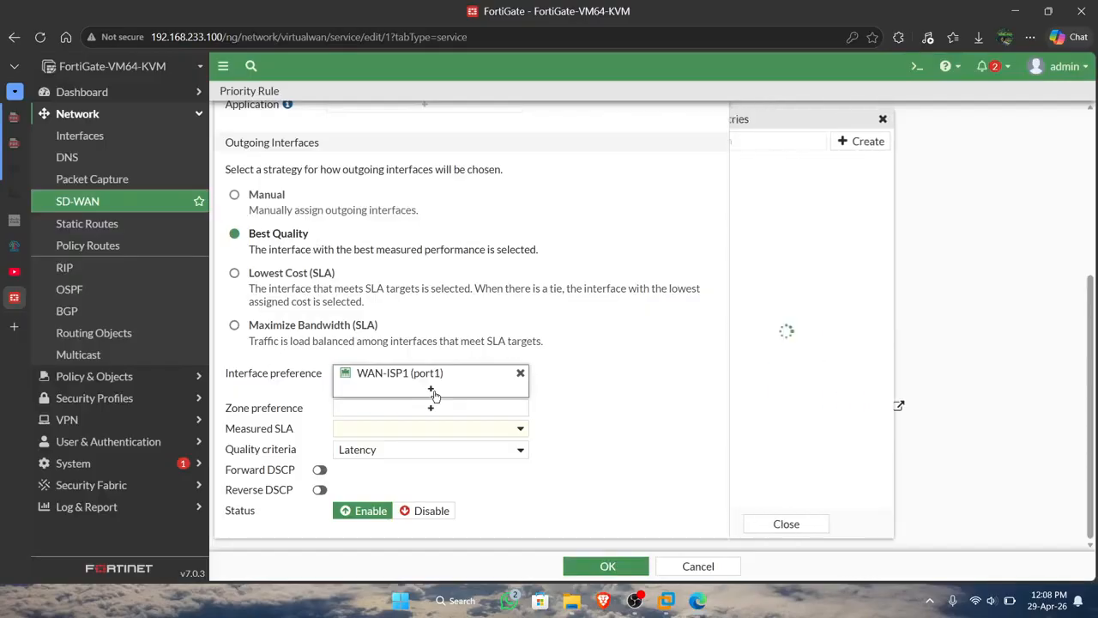
{"action": "left_click", "coordinate": [787, 181]}
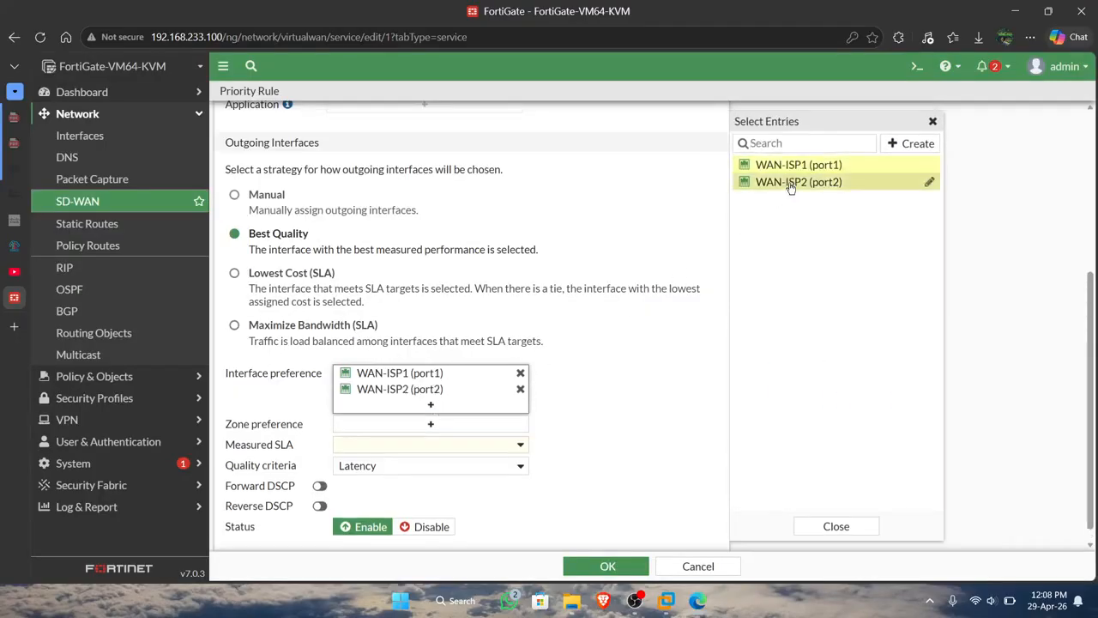
{"action": "left_click", "coordinate": [577, 401]}
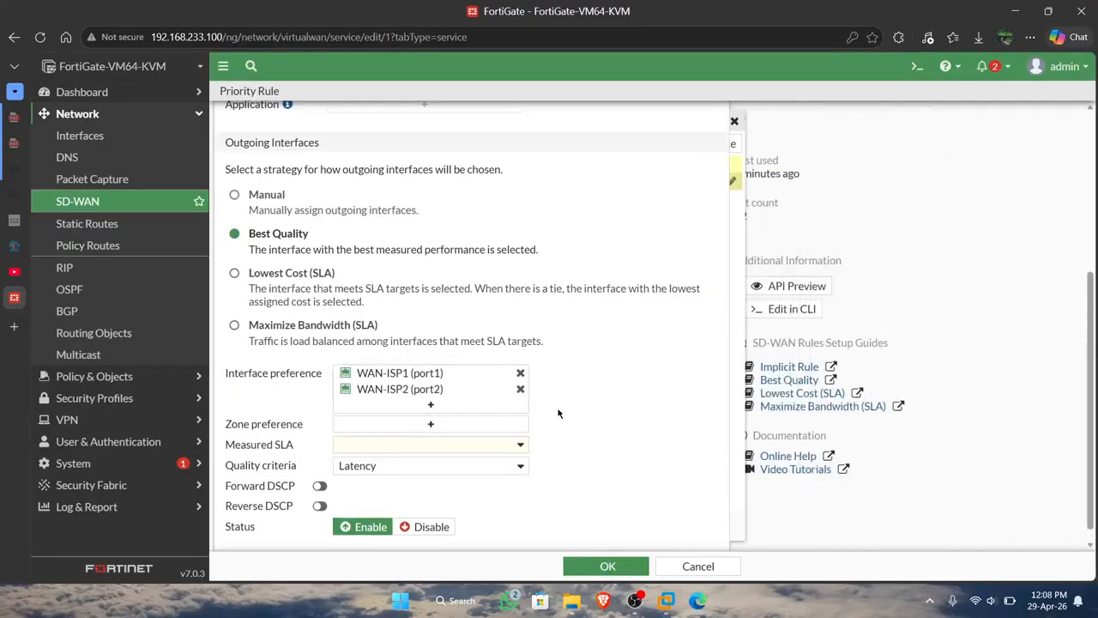
Set the rule's measured SLA to Default_DNS with Latency as the quality criteria, and save the rule.
{"action": "left_click", "coordinate": [495, 452]}
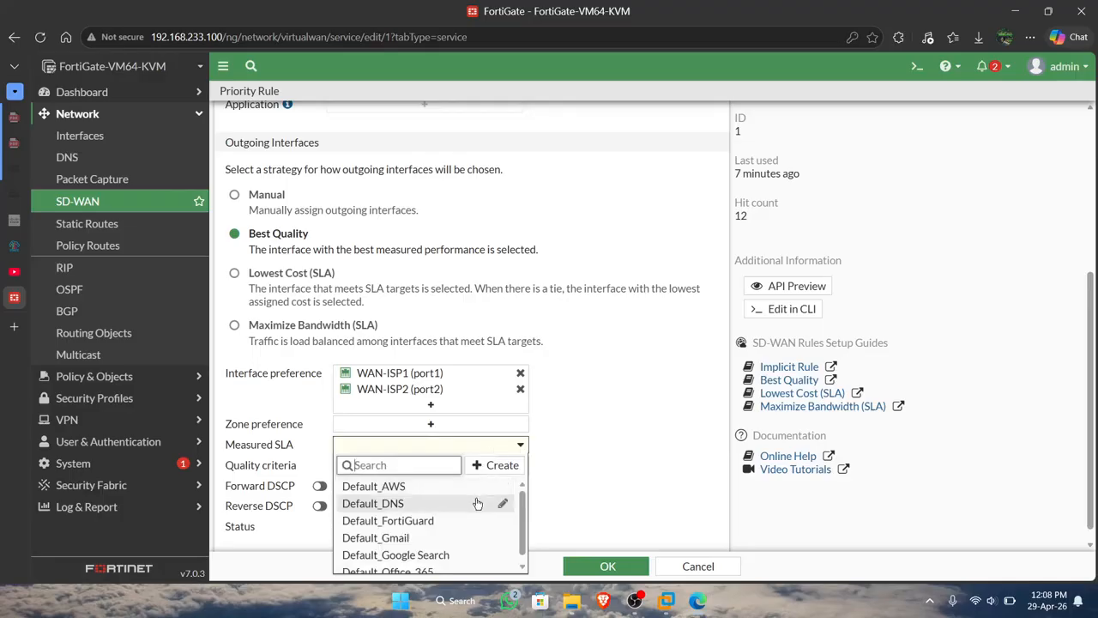
{"action": "scroll", "coordinate": [477, 503], "scroll_direction": "down", "scroll_amount": 1}
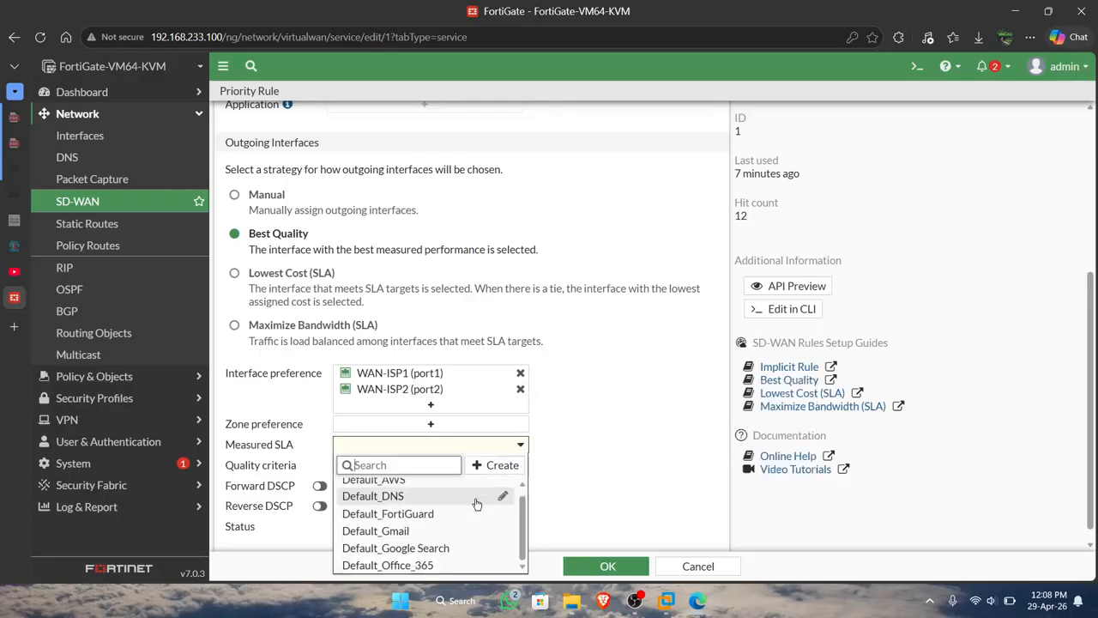
{"action": "left_click", "coordinate": [476, 499]}
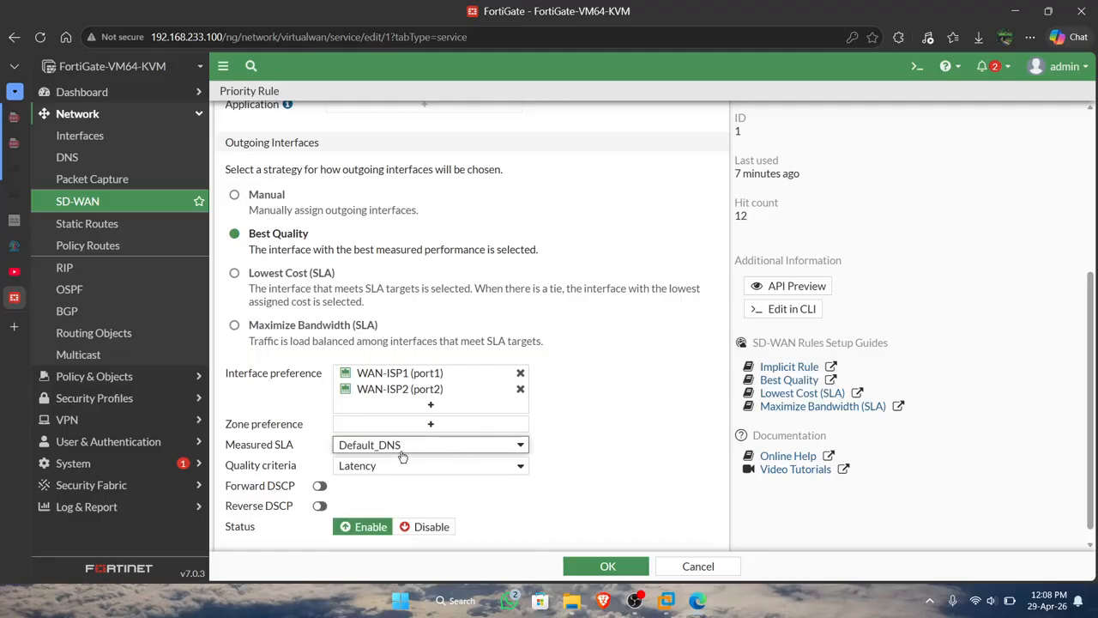
{"action": "mouse_move", "coordinate": [431, 453]}
{"action": "left_click", "coordinate": [498, 477]}
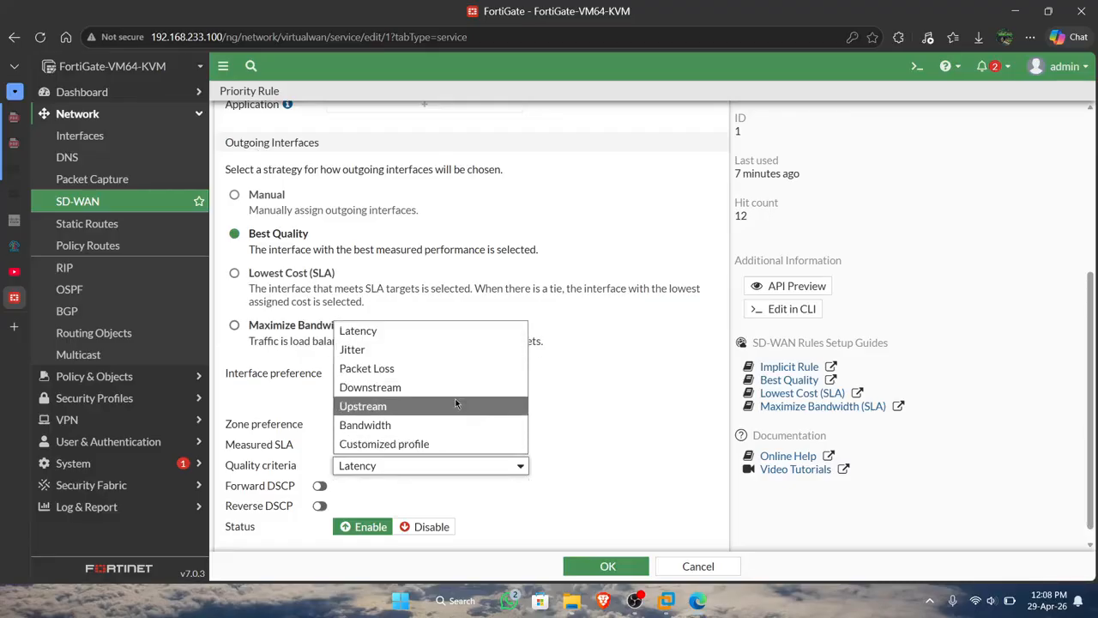
{"action": "left_click", "coordinate": [570, 395]}
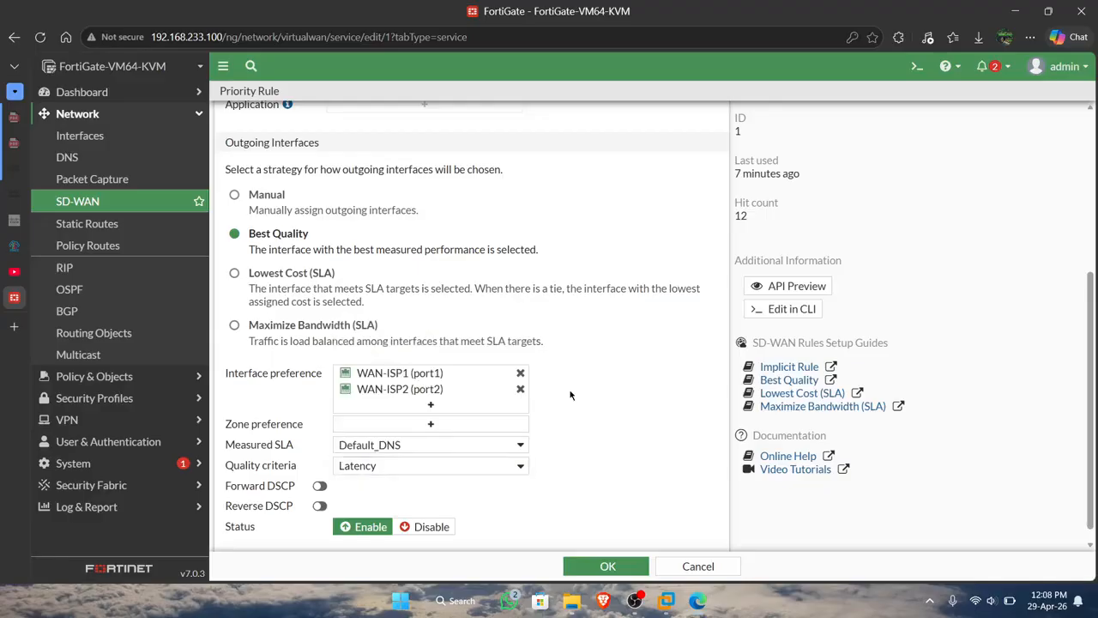
{"action": "left_click", "coordinate": [497, 469]}
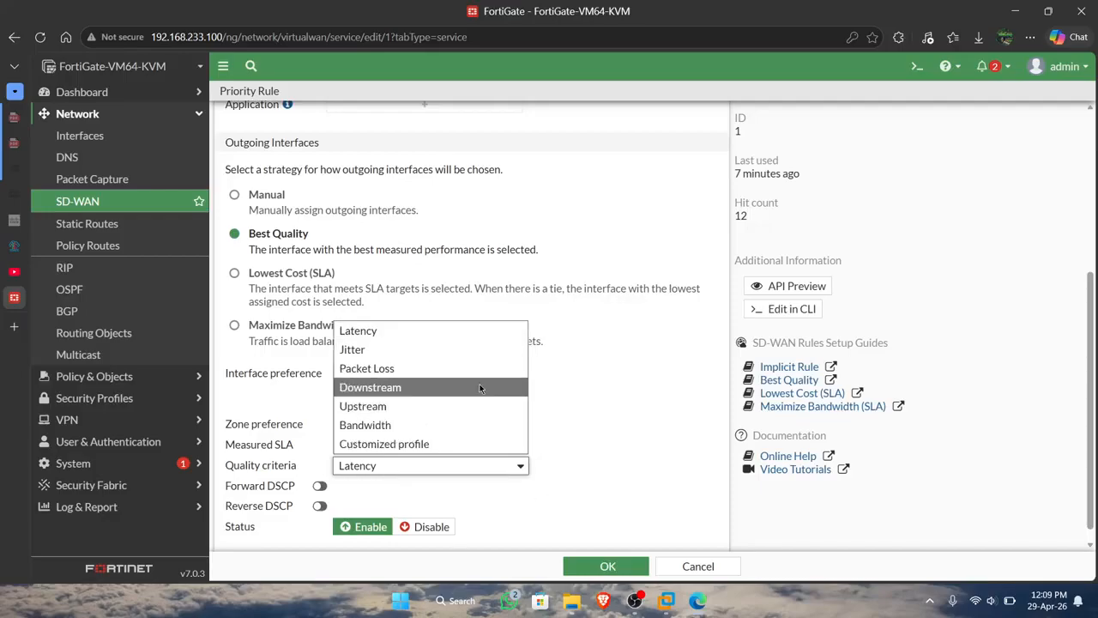
{"action": "left_click", "coordinate": [459, 337]}
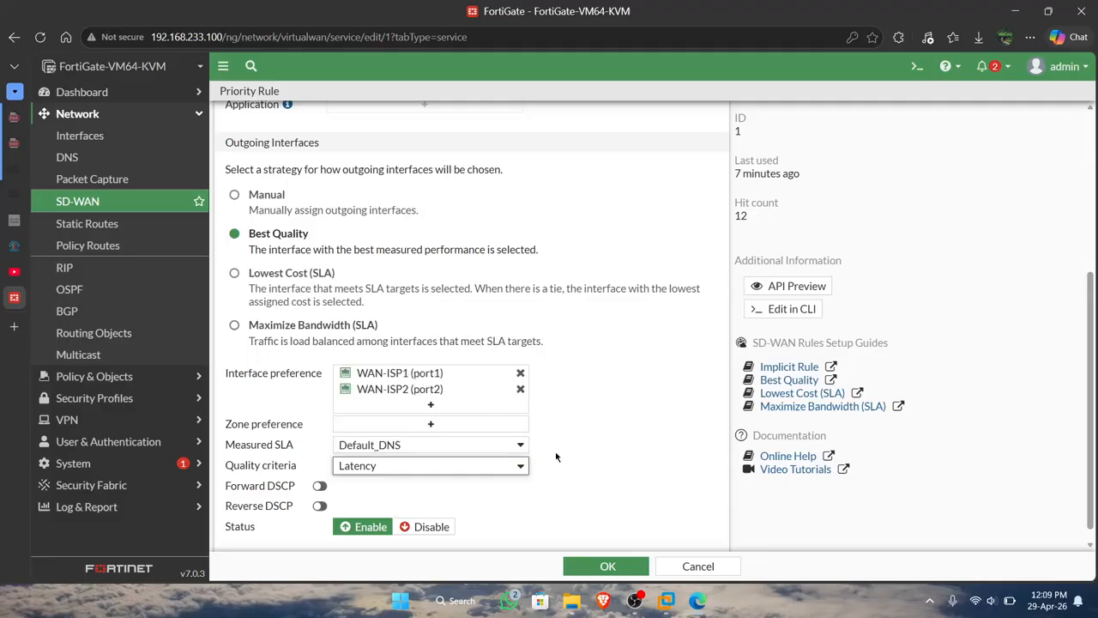
{"action": "left_click", "coordinate": [635, 572]}
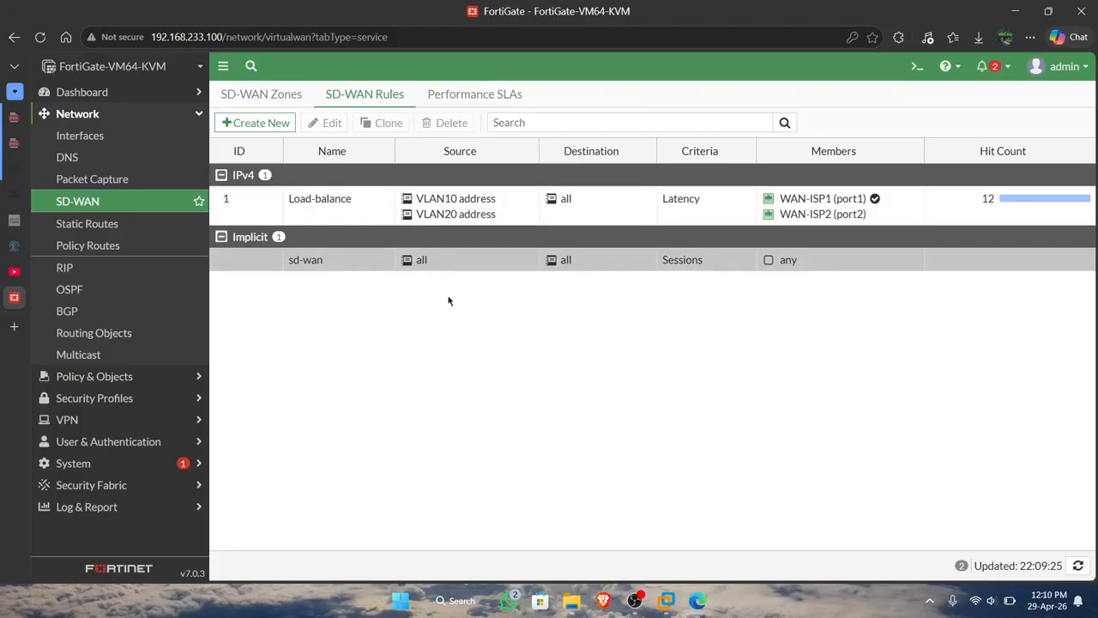
{"action": "mouse_move", "coordinate": [466, 214]}
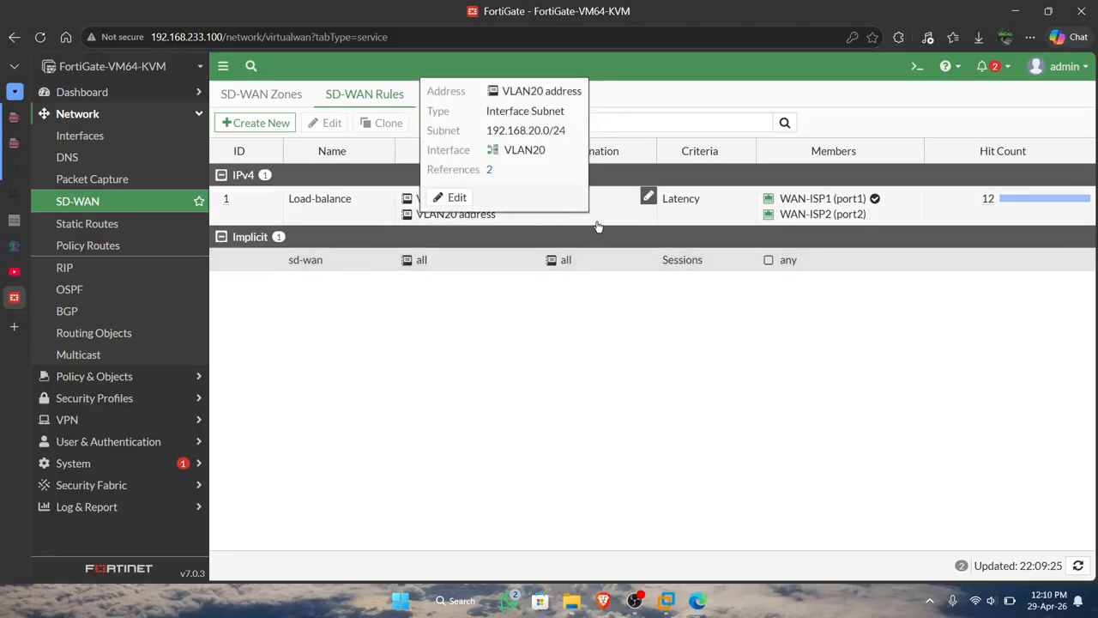
{"action": "left_click", "coordinate": [467, 216]}
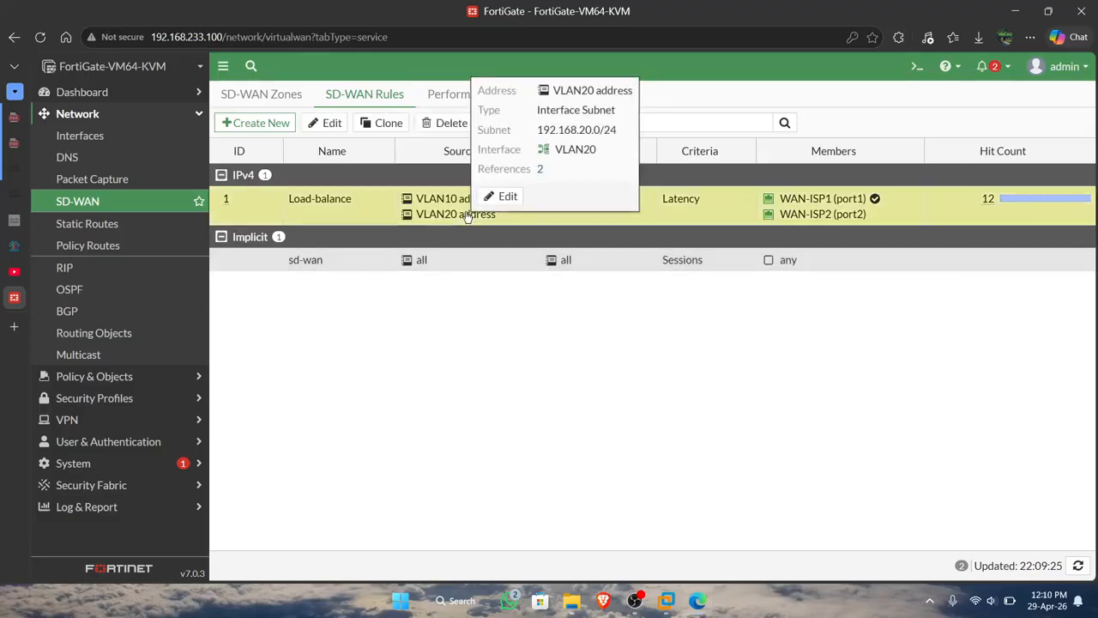
{"action": "left_click", "coordinate": [499, 196]}
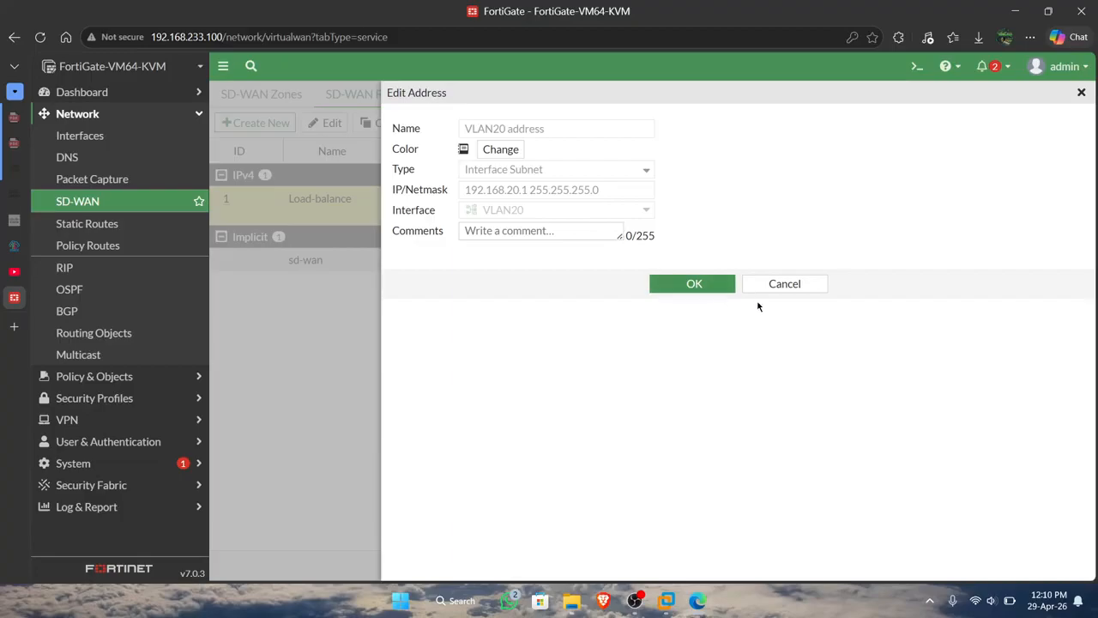
{"action": "left_click", "coordinate": [789, 284]}
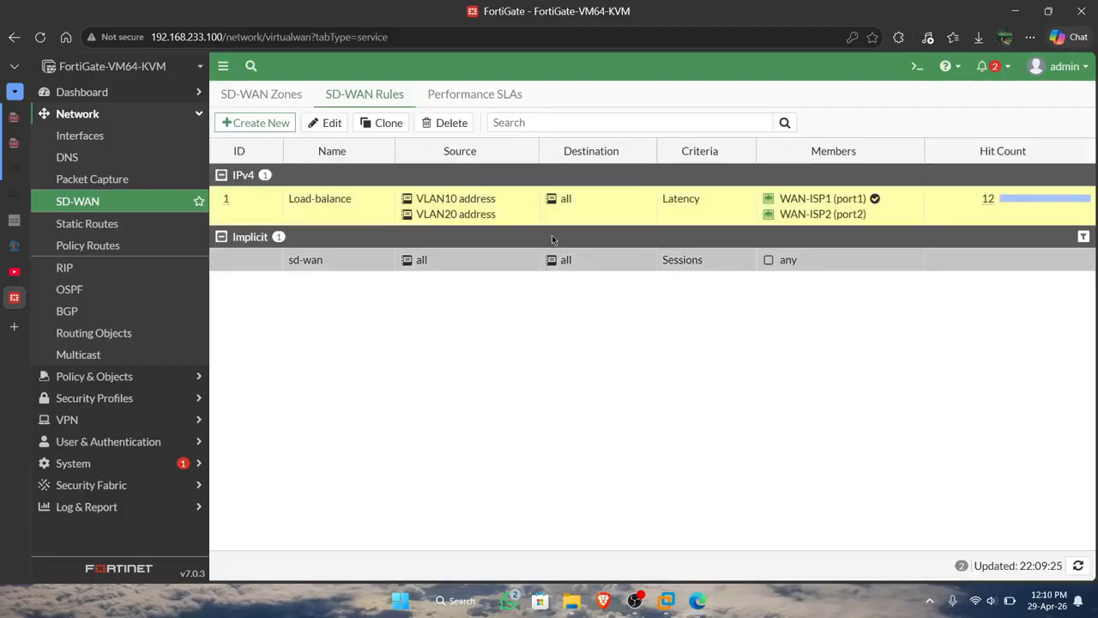
Remove VLAN20 address from the Load-balance rule's source addresses and save the rule.
{"action": "left_click", "coordinate": [329, 122]}
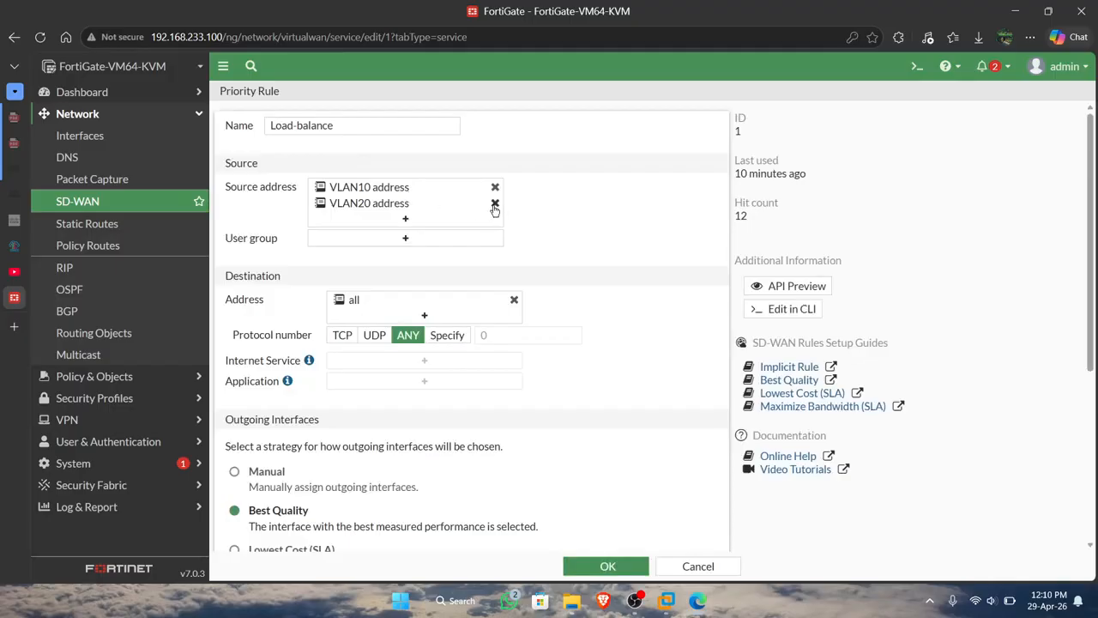
{"action": "left_click", "coordinate": [495, 204]}
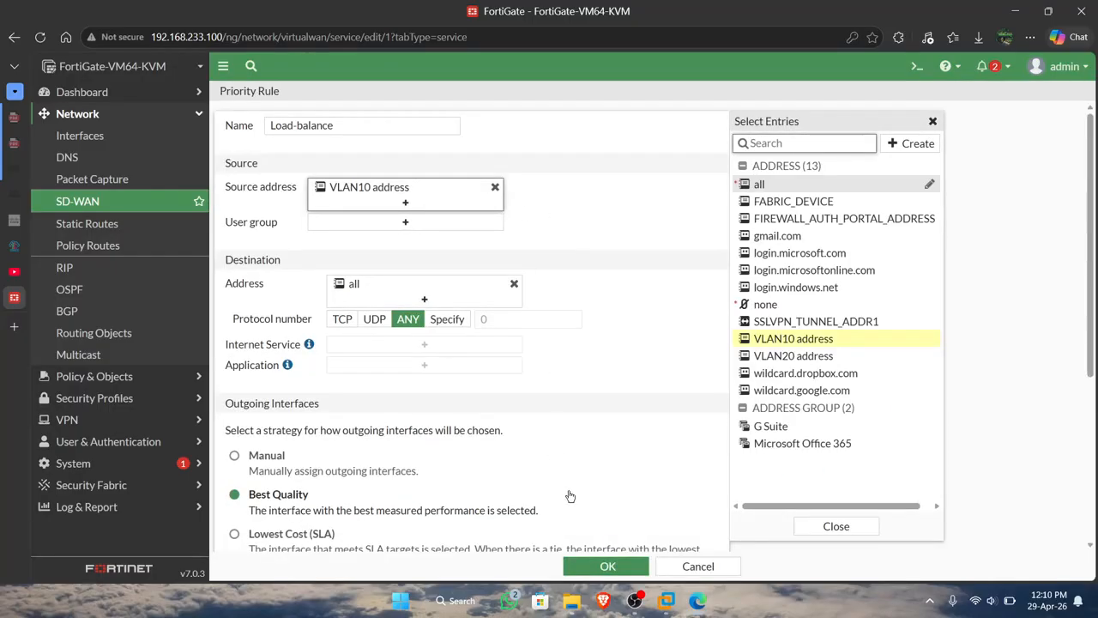
{"action": "left_click", "coordinate": [607, 566]}
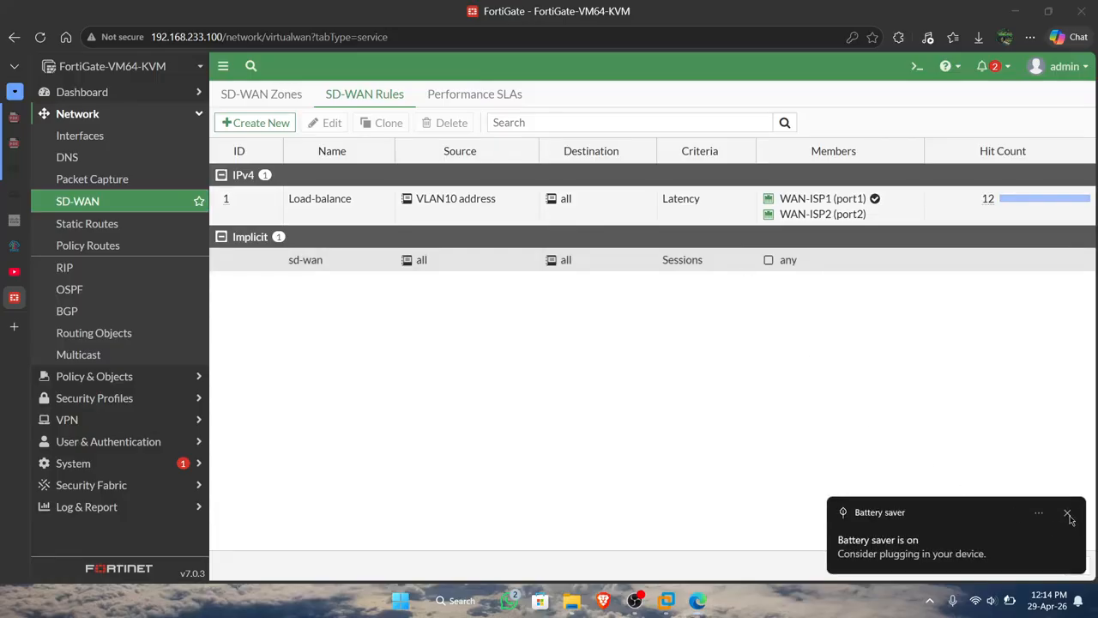
{"action": "left_click", "coordinate": [1068, 514]}
Change the Load-balance rule's quality criteria to Packet Loss and save the rule.
{"action": "left_click", "coordinate": [735, 197]}
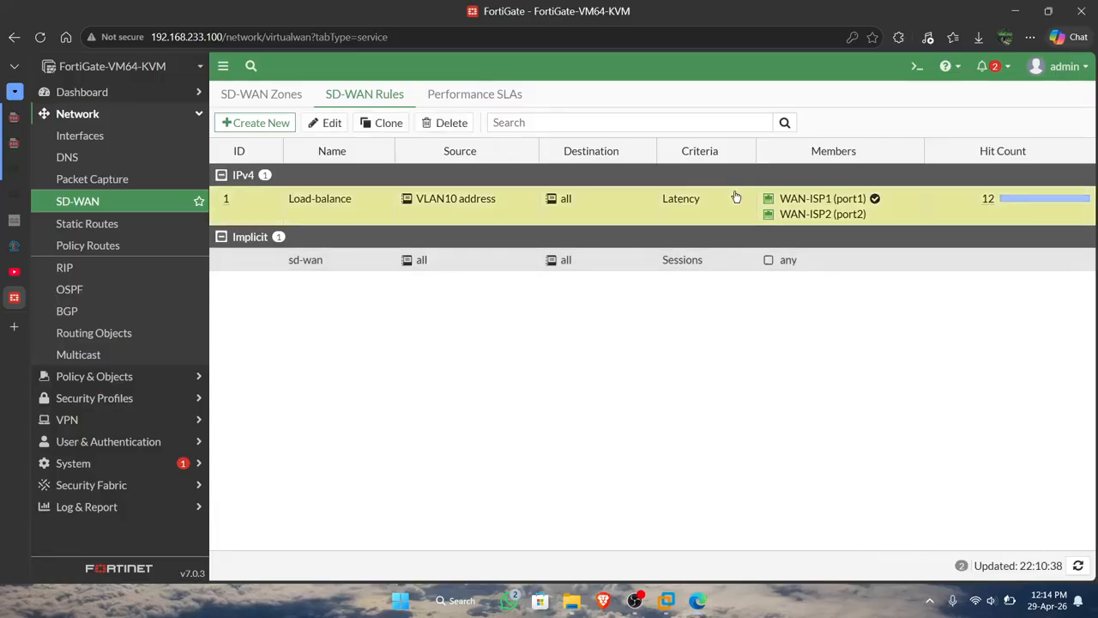
{"action": "double_click", "coordinate": [735, 204]}
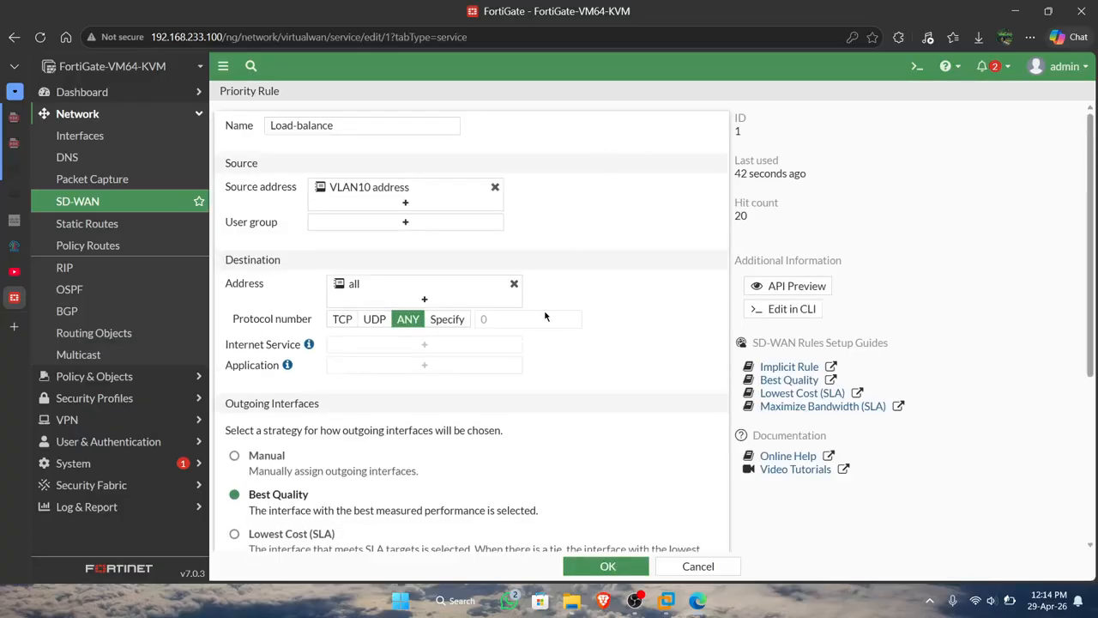
{"action": "scroll", "coordinate": [545, 317], "scroll_direction": "down", "scroll_amount": 5}
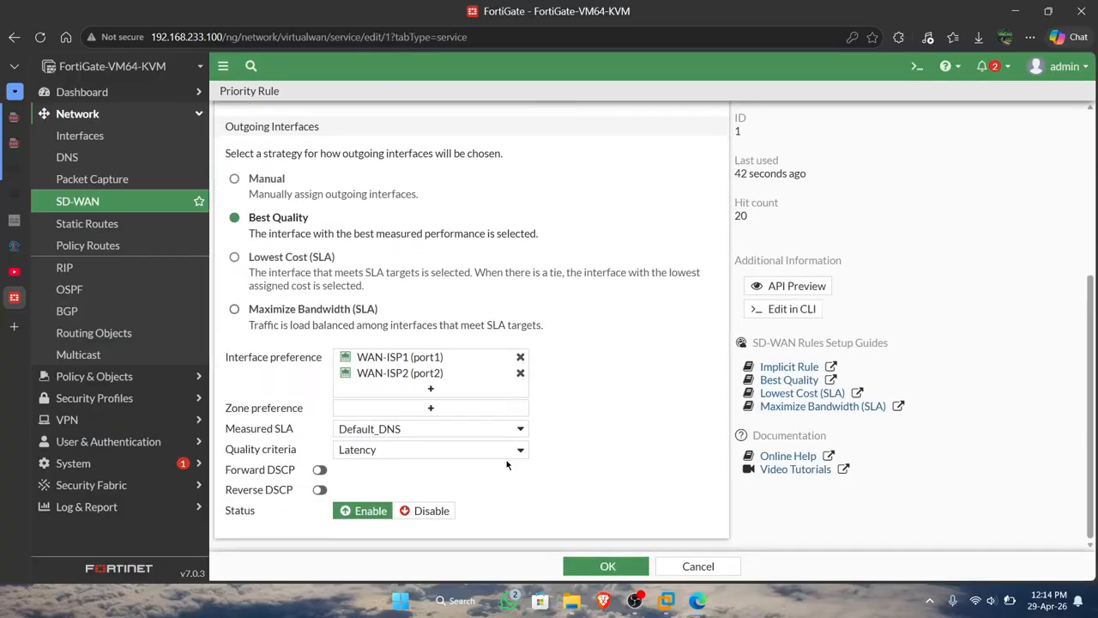
{"action": "left_click", "coordinate": [505, 451]}
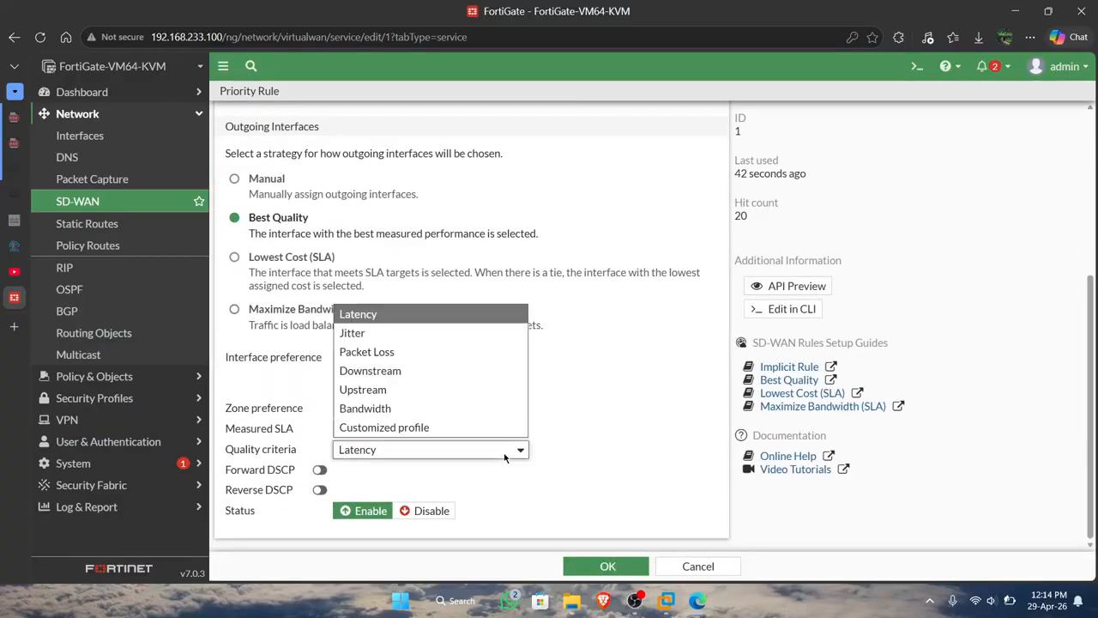
{"action": "left_click", "coordinate": [424, 352]}
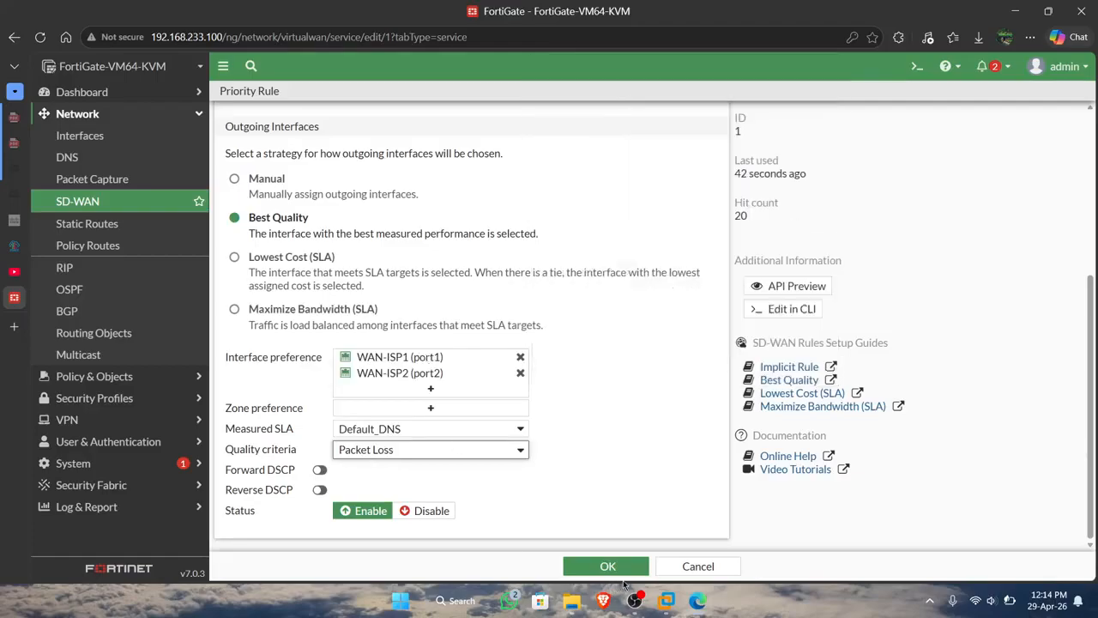
{"action": "left_click", "coordinate": [607, 567]}
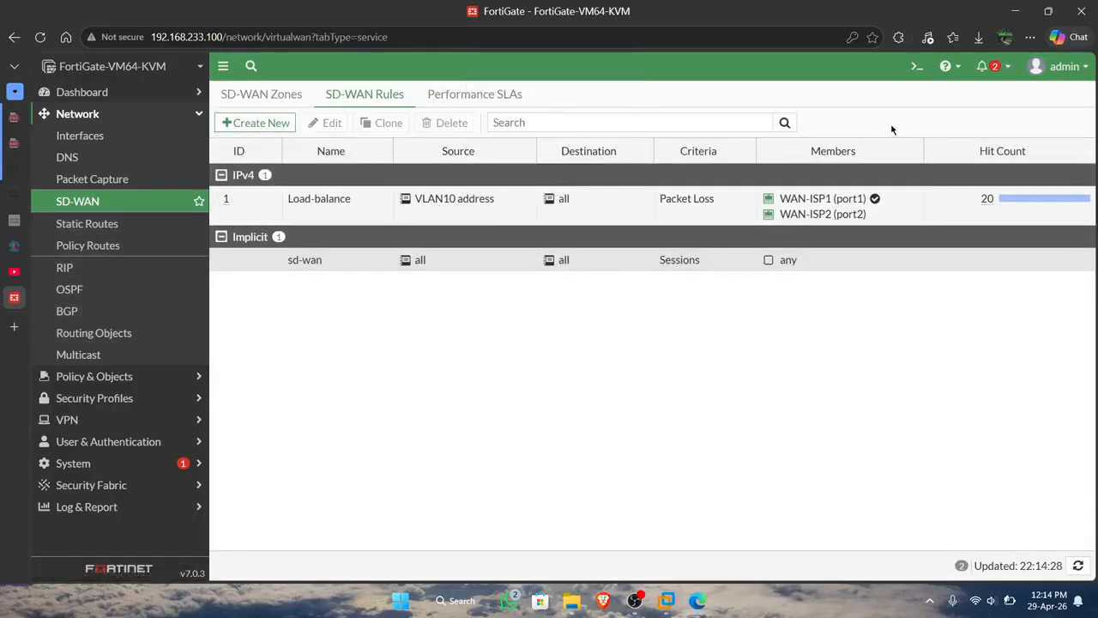
Run diagnose sys sdwan service in the FortiGate CLI console to check the SD-WAN rule's member status.
{"action": "left_click", "coordinate": [915, 67]}
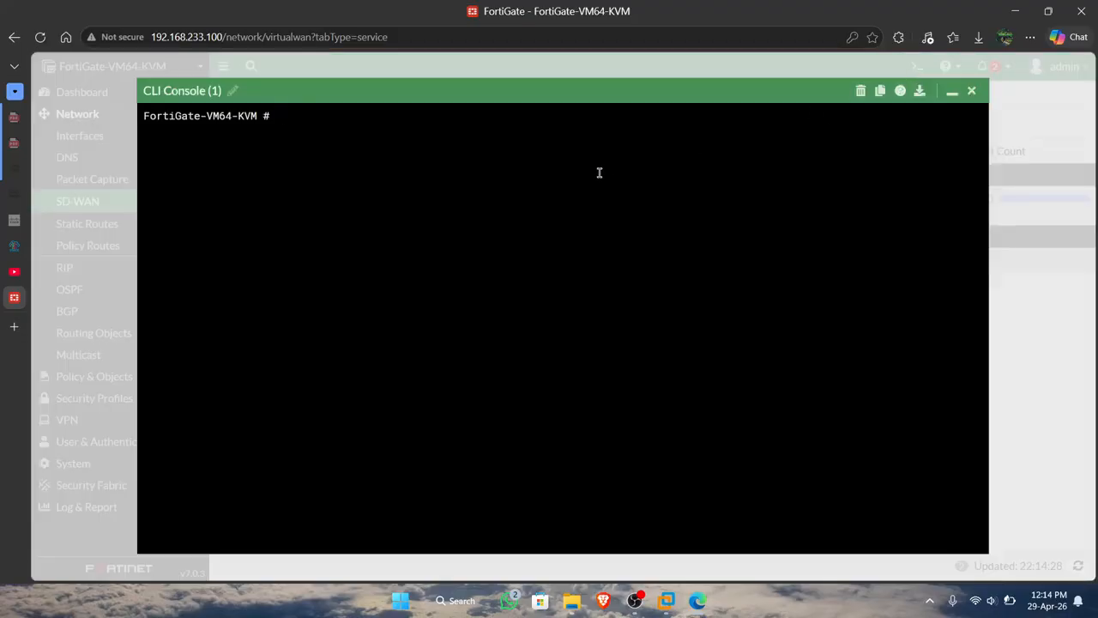
{"action": "type", "text": "diagnose sys sdwan s"}
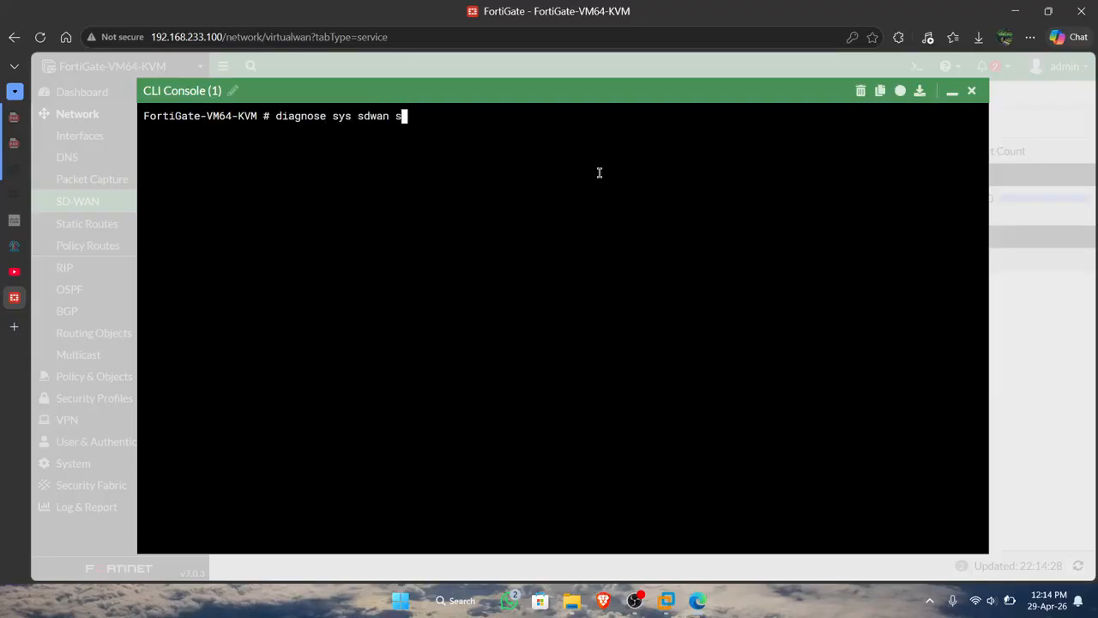
{"action": "type", "text": "ervice"}
{"action": "key", "text": "Return"}
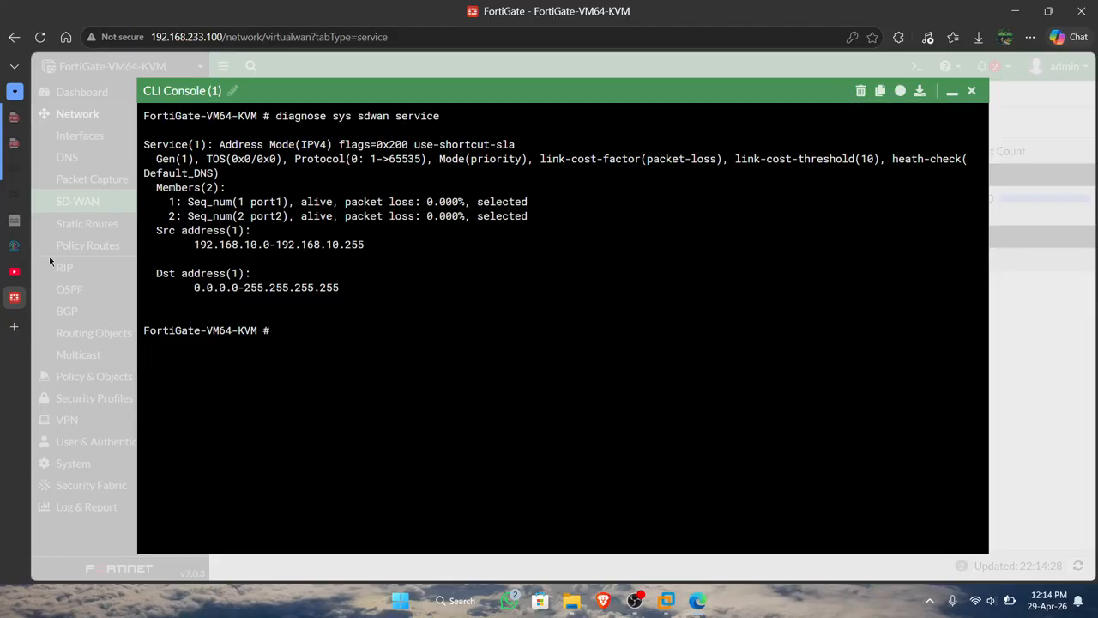
Switch to the PNETLab topology and run trace 8.8.8.8 twice from the VLAN10 host to check its path.
{"action": "left_click", "coordinate": [14, 247]}
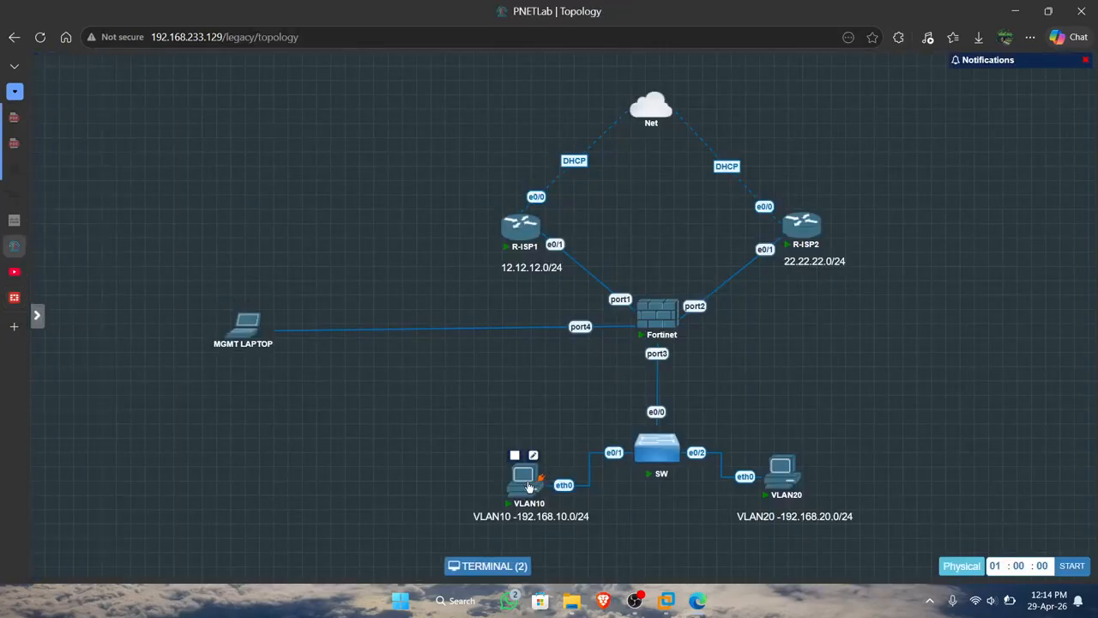
{"action": "left_click", "coordinate": [528, 484]}
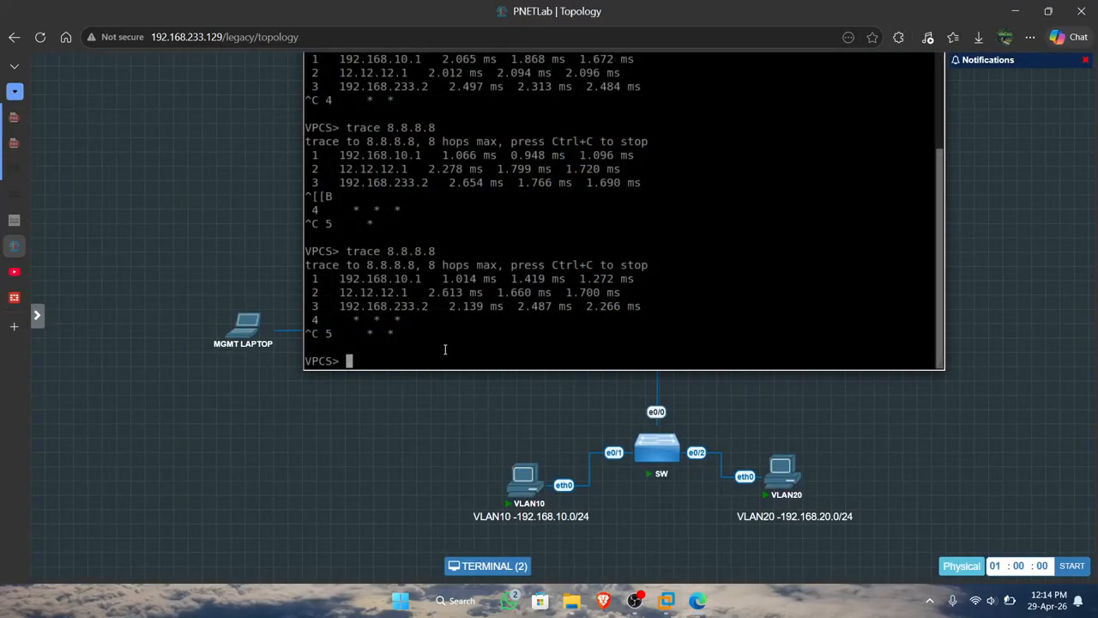
{"action": "key", "text": "Up"}
{"action": "key", "text": "Return"}
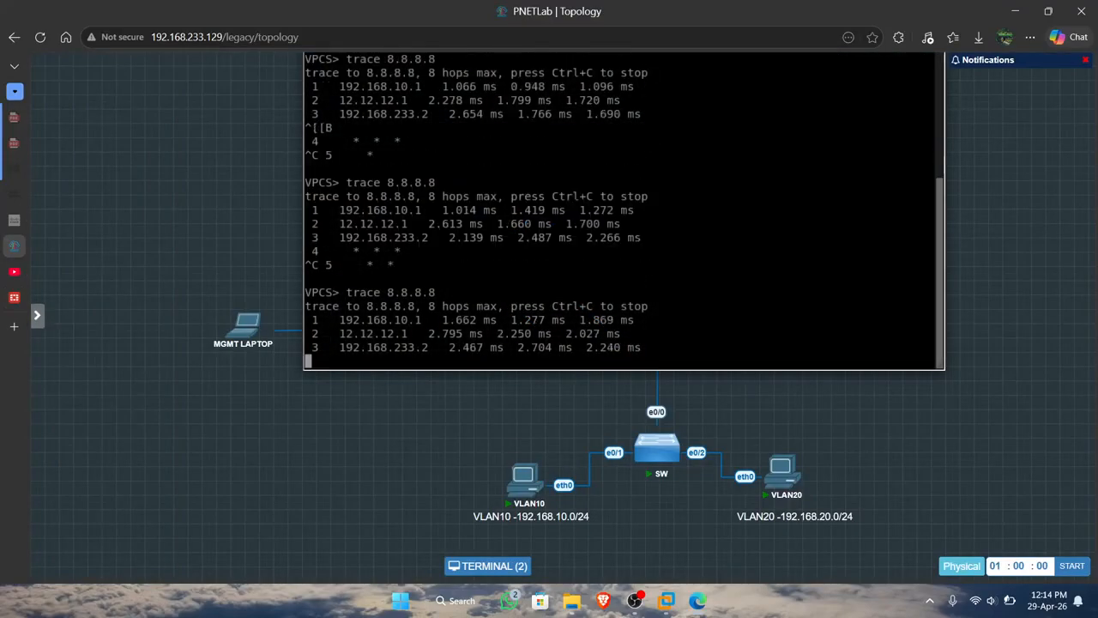
{"action": "key", "text": "Up"}
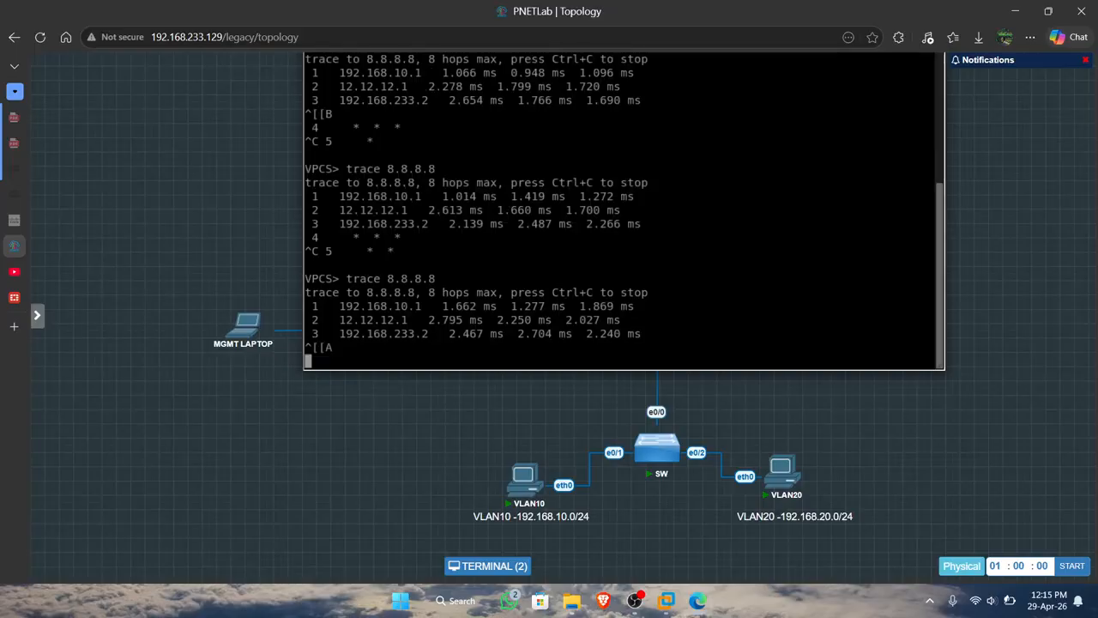
{"action": "key", "text": "ctrl+c"}
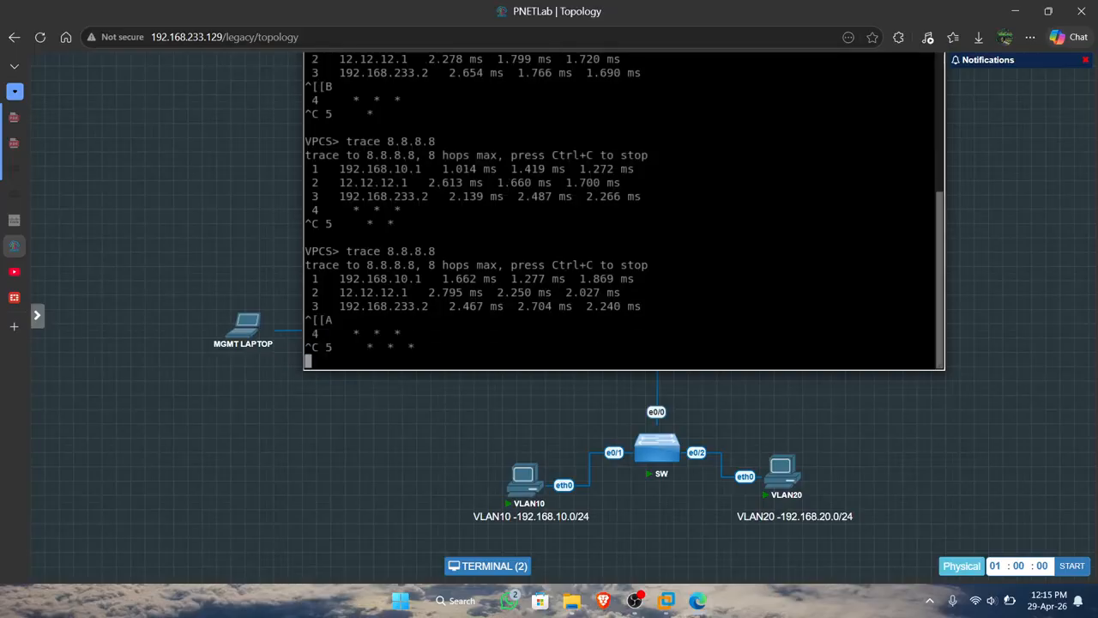
{"action": "key", "text": "ctrl+c"}
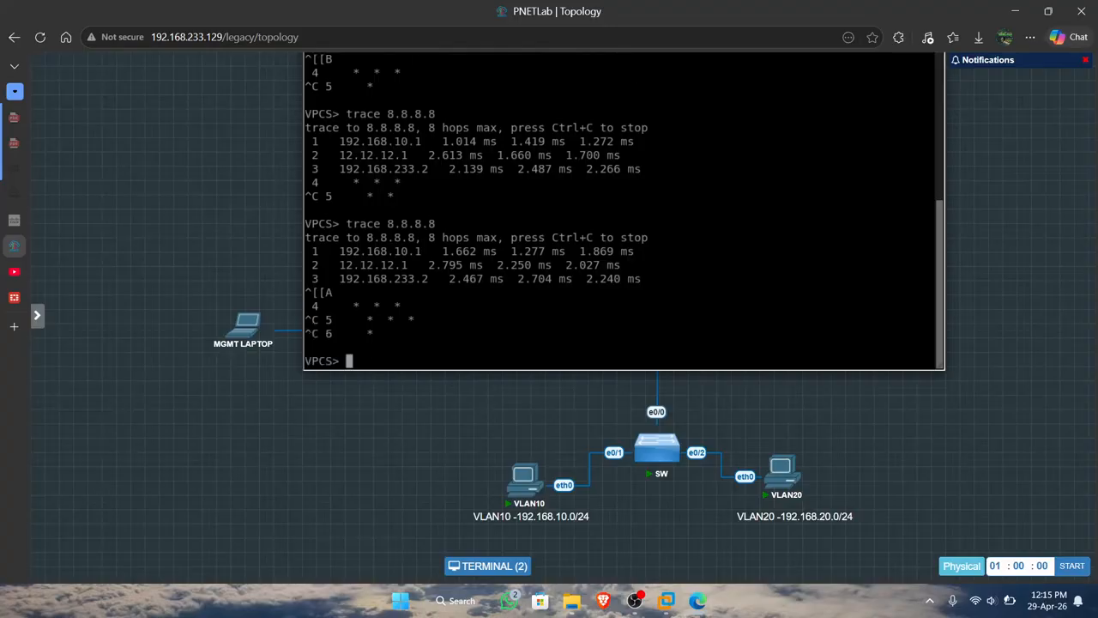
{"action": "key", "text": "Up"}
{"action": "key", "text": "Return"}
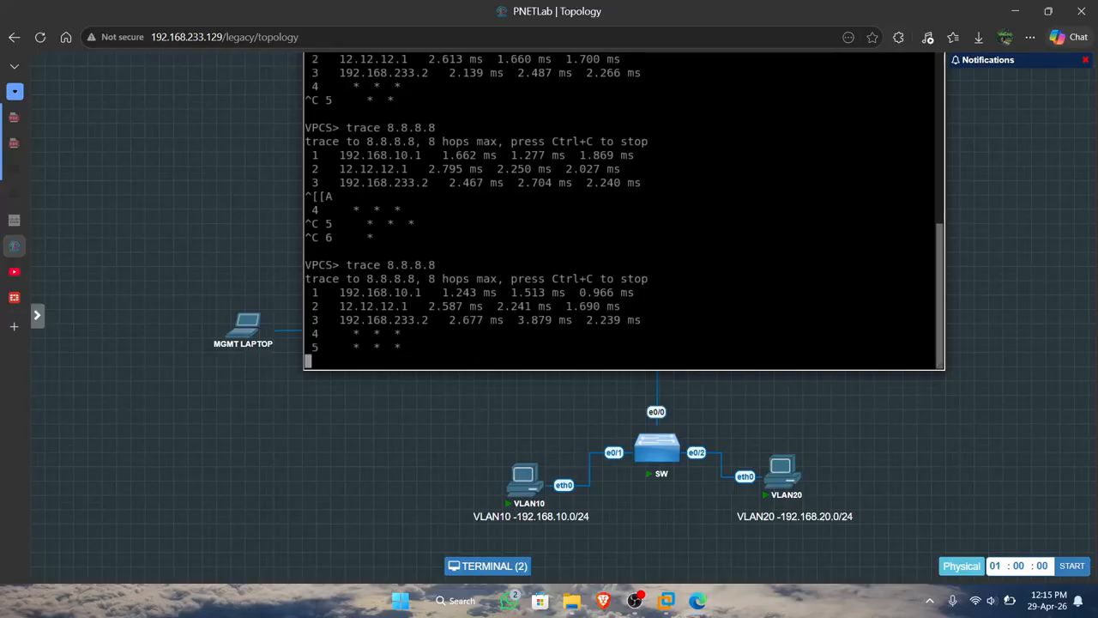
{"action": "key", "text": "ctrl+c"}
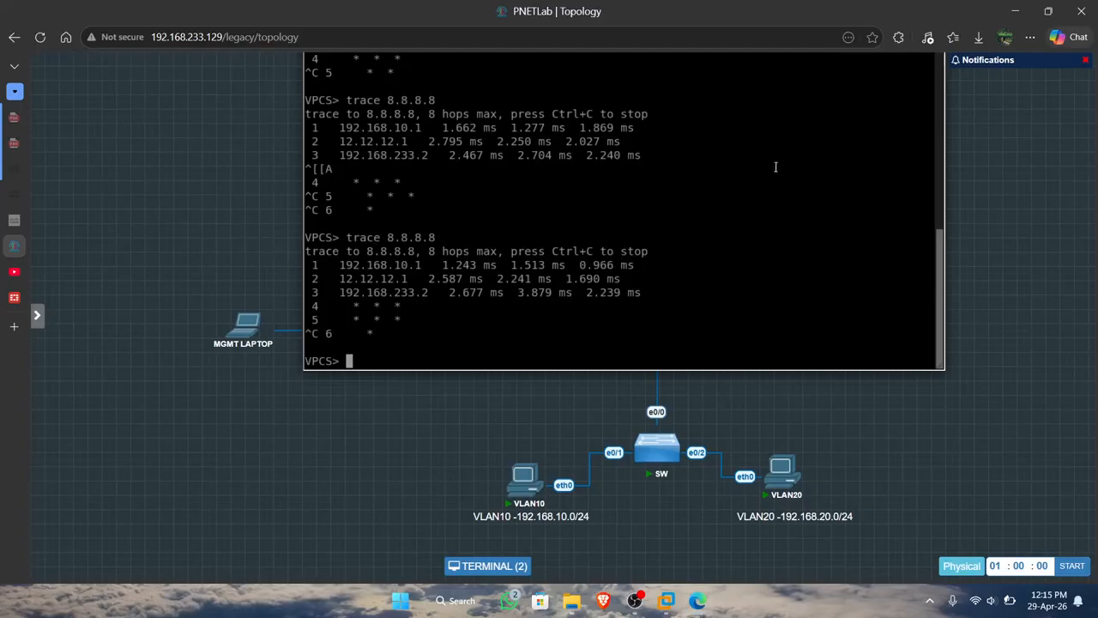
{"action": "left_click", "coordinate": [487, 565]}
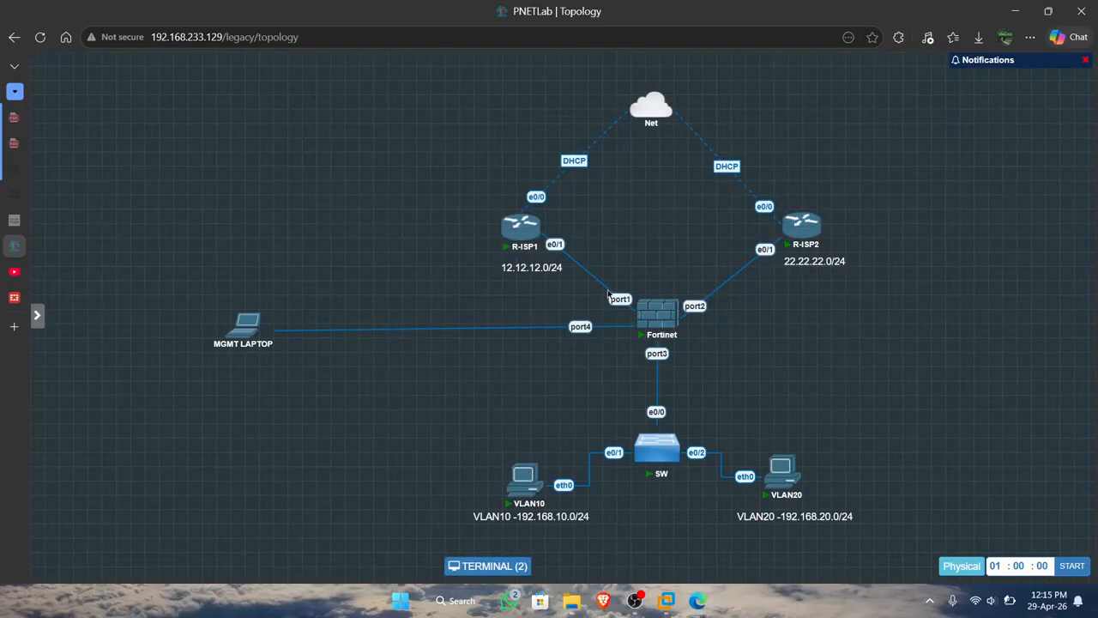
{"action": "right_click", "coordinate": [608, 294]}
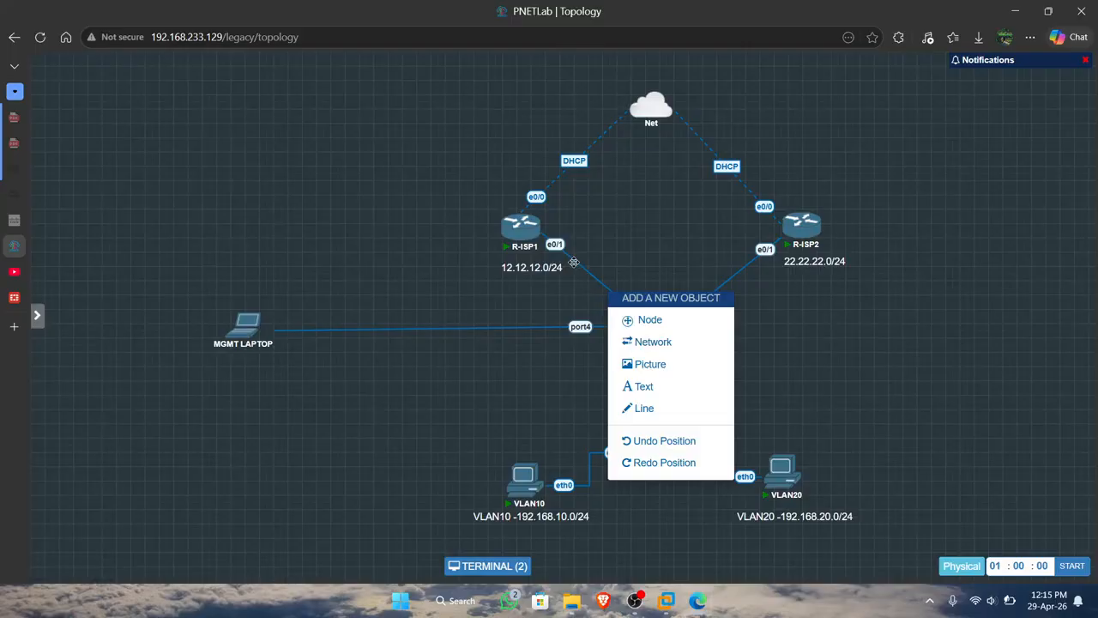
{"action": "right_click", "coordinate": [574, 262]}
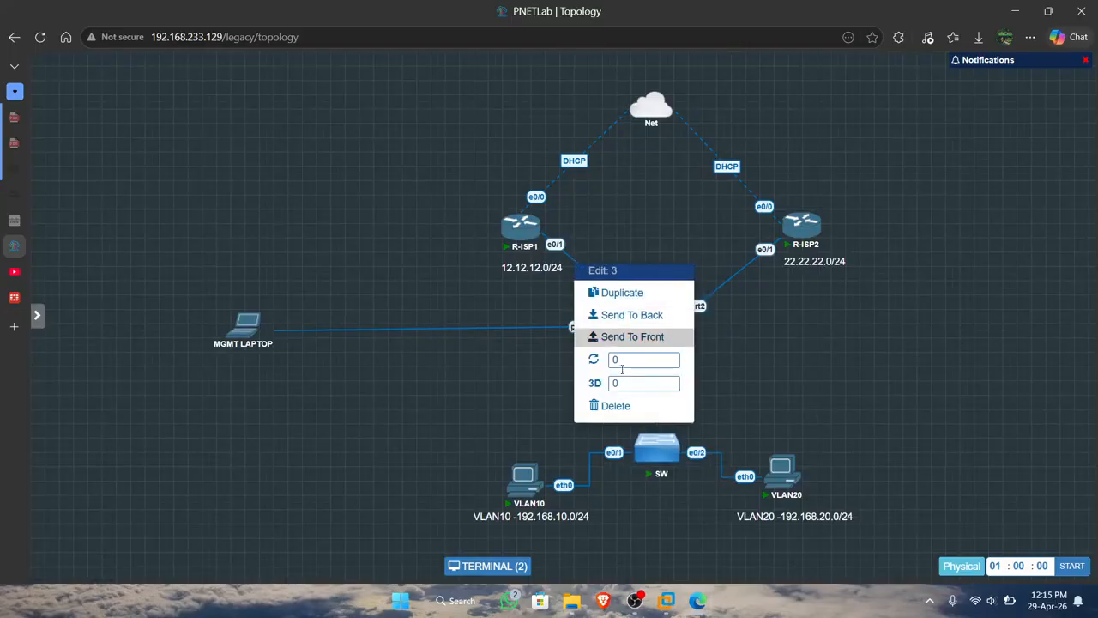
{"action": "left_click", "coordinate": [627, 410]}
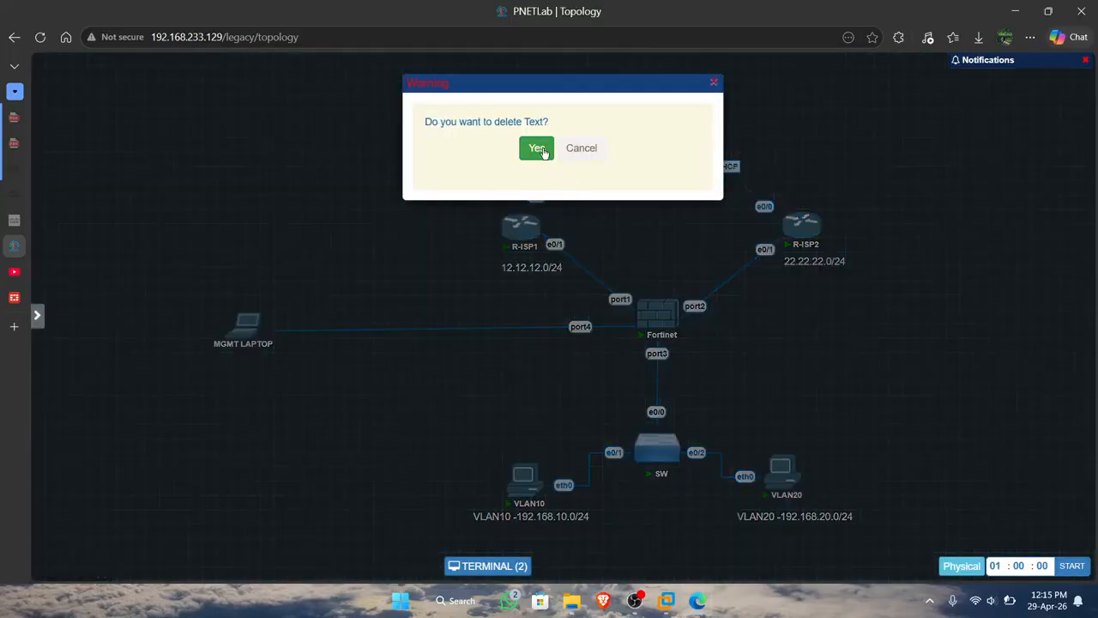
{"action": "left_click", "coordinate": [713, 83]}
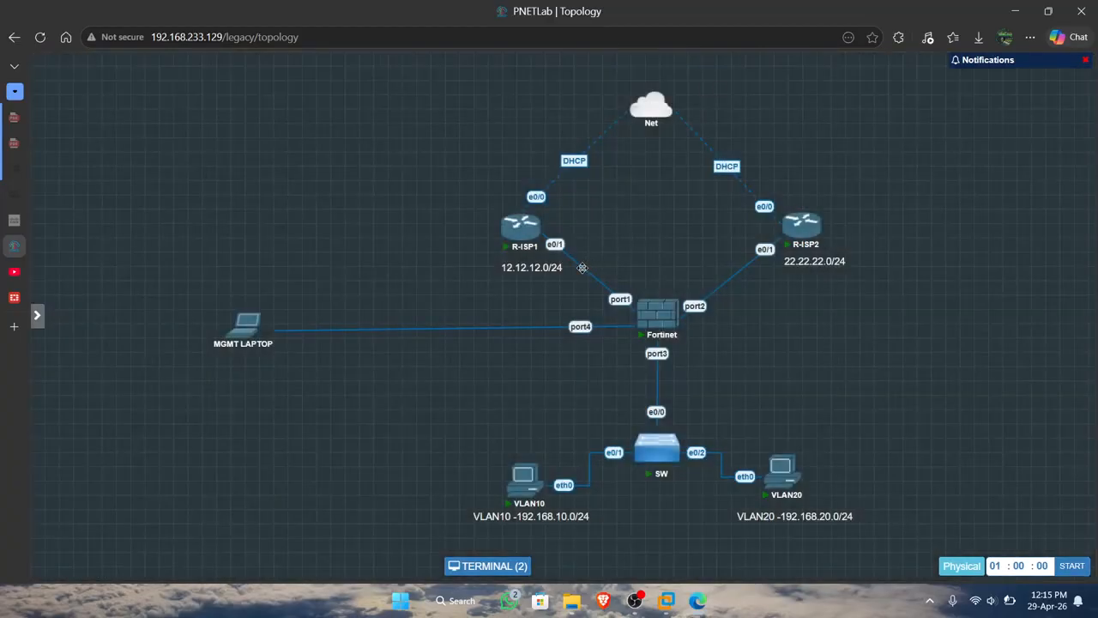
Move the 12.12.12.0/24 label clear of the link and delete the connection between R-ISP1 e0/1 and Fortinet port1.
{"action": "left_click_drag", "start_coordinate": [582, 267], "coordinate": [539, 265]}
{"action": "right_click", "coordinate": [591, 279]}
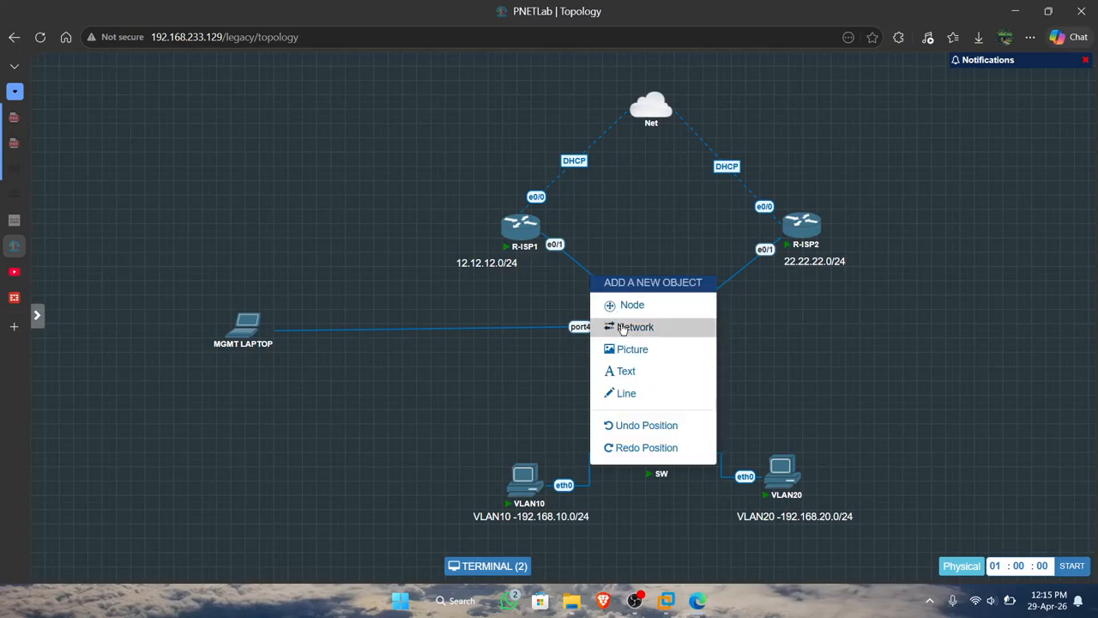
{"action": "left_click", "coordinate": [580, 273]}
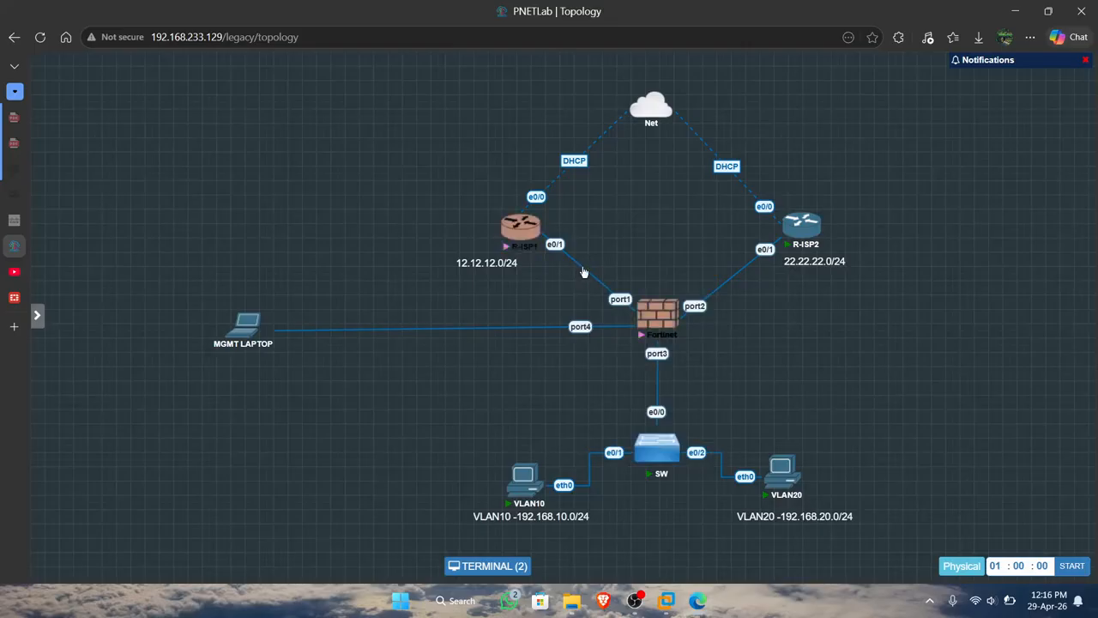
{"action": "right_click", "coordinate": [583, 272]}
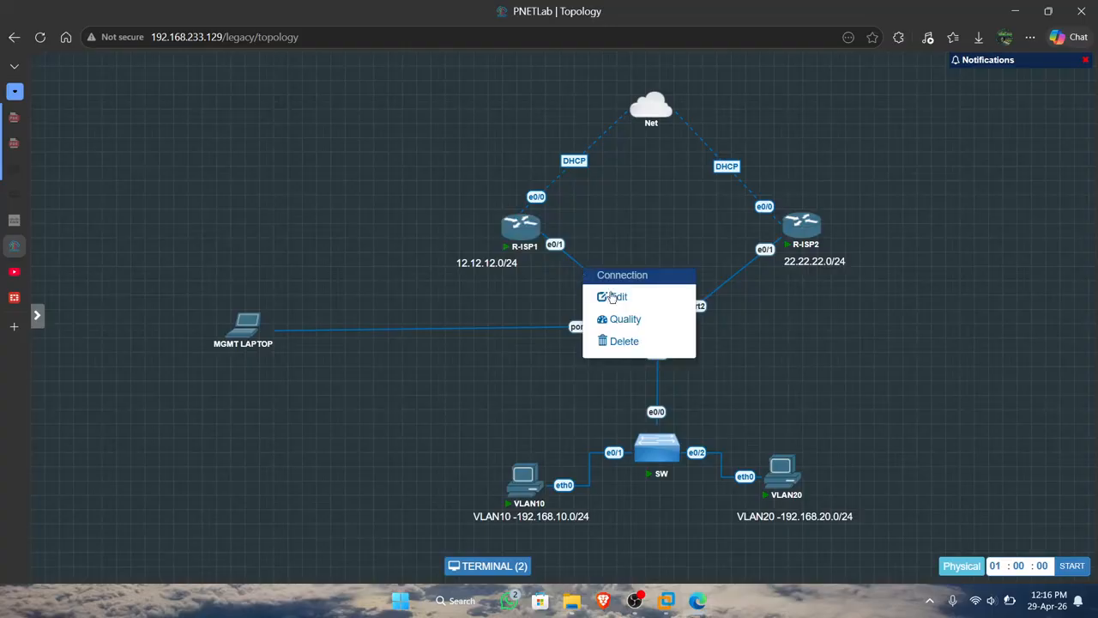
{"action": "left_click", "coordinate": [627, 344]}
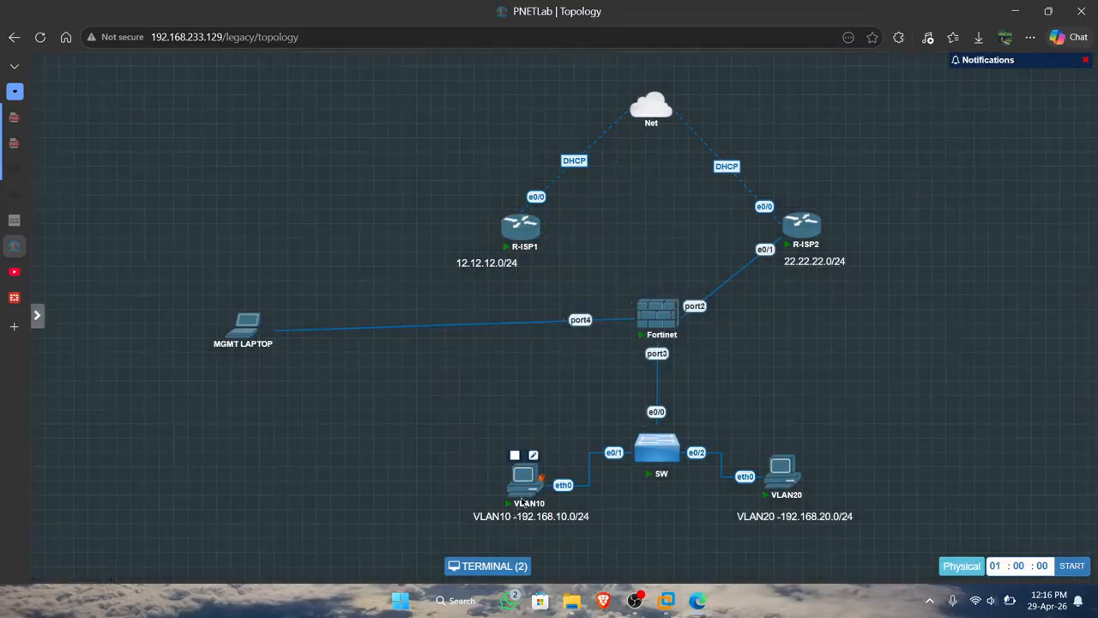
Run trace 8.8.8.8 from the VLAN10 host to check its path without the R-ISP1 link, and narrow the terminal window.
{"action": "left_click", "coordinate": [520, 494]}
{"action": "key", "text": "Up"}
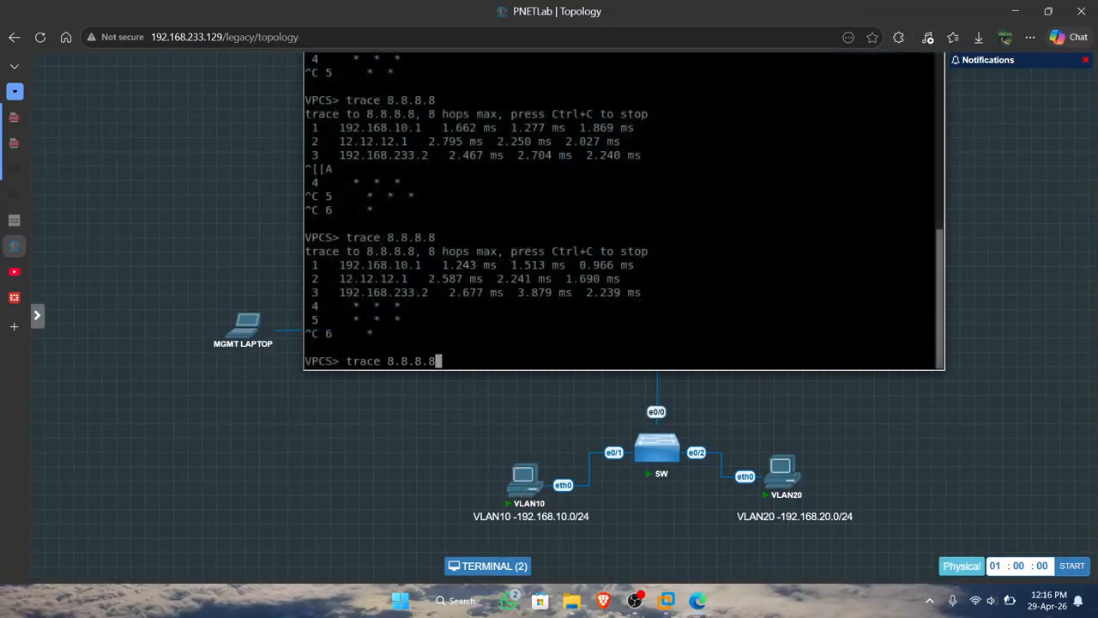
{"action": "key", "text": "Return"}
{"action": "key", "text": "Up"}
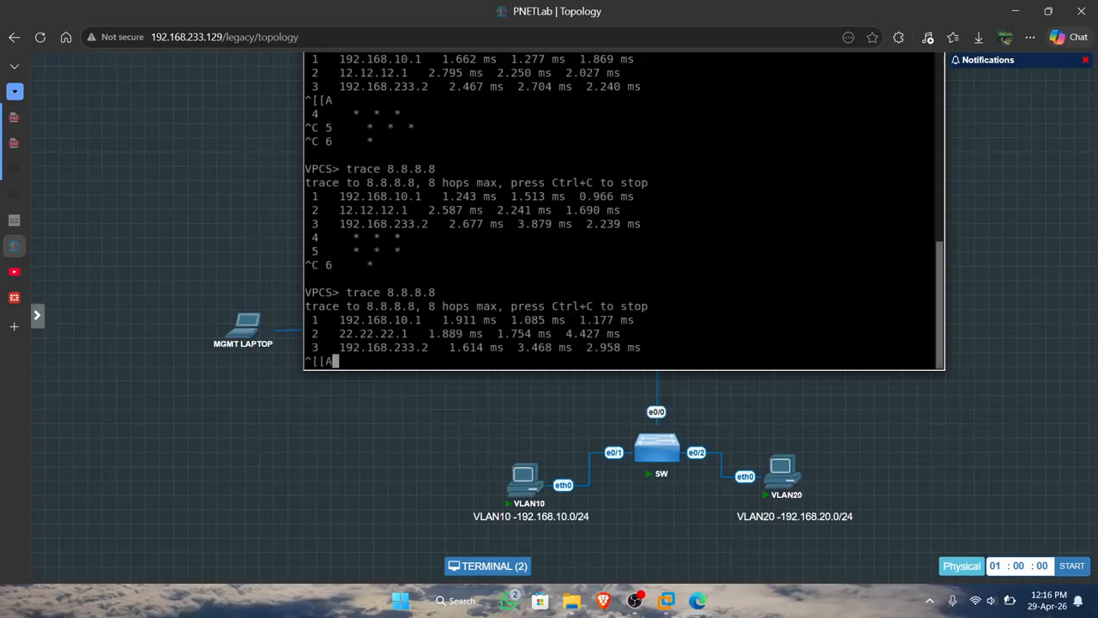
{"action": "key", "text": "ctrl+c"}
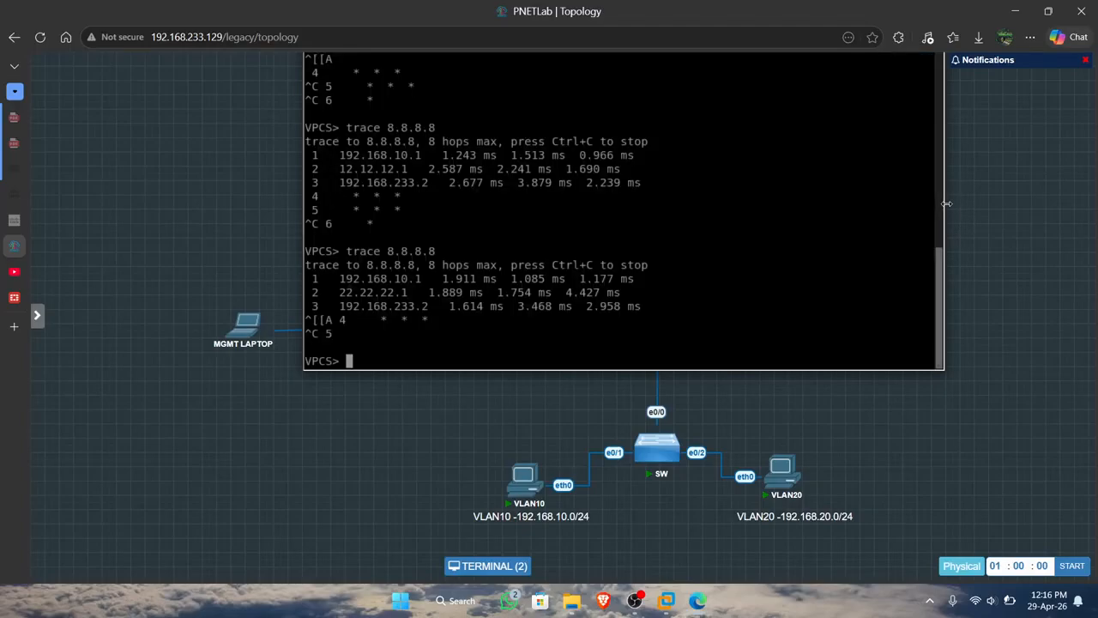
{"action": "left_click_drag", "start_coordinate": [944, 266], "coordinate": [702, 267]}
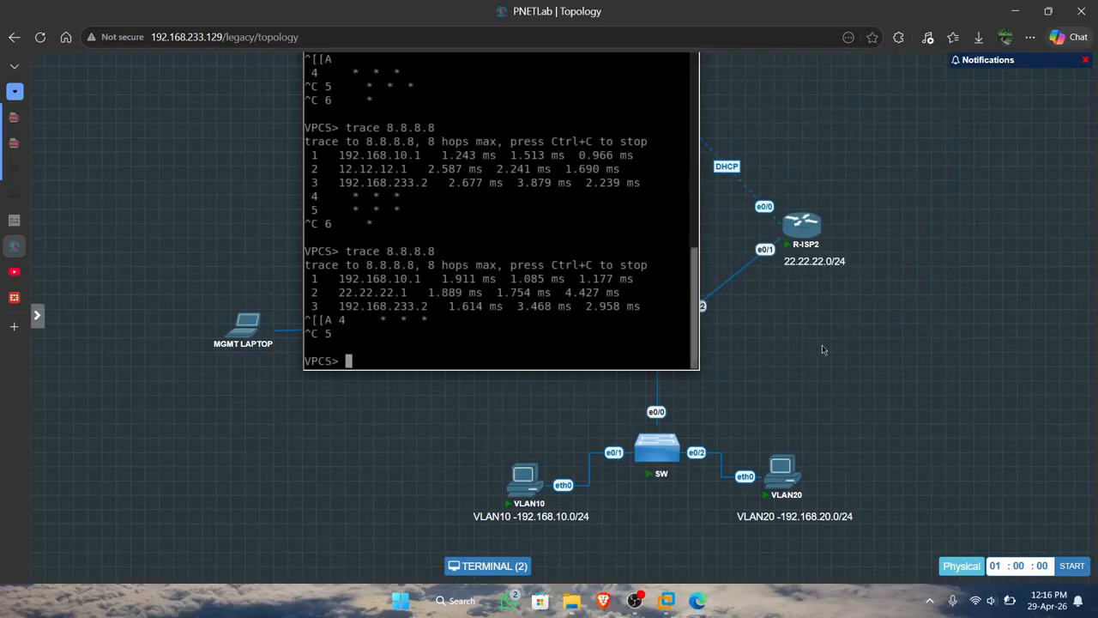
Reconnect the Fortinet firewall's port1 to R-ISP1's e0/1 interface and save the connection.
{"action": "left_click", "coordinate": [518, 570]}
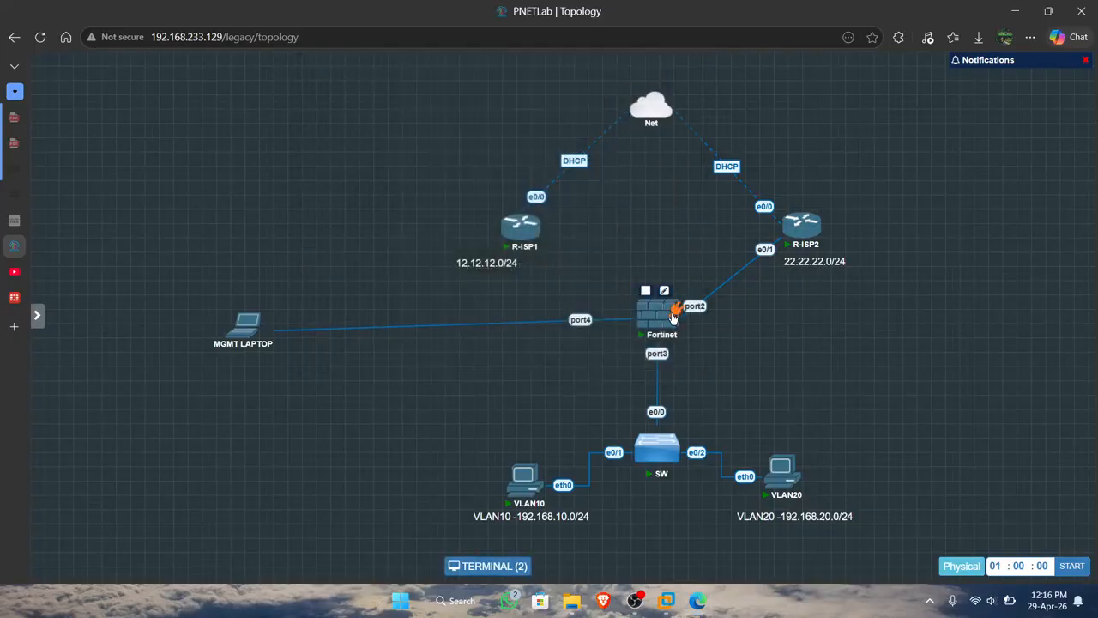
{"action": "left_click_drag", "start_coordinate": [674, 311], "coordinate": [520, 227]}
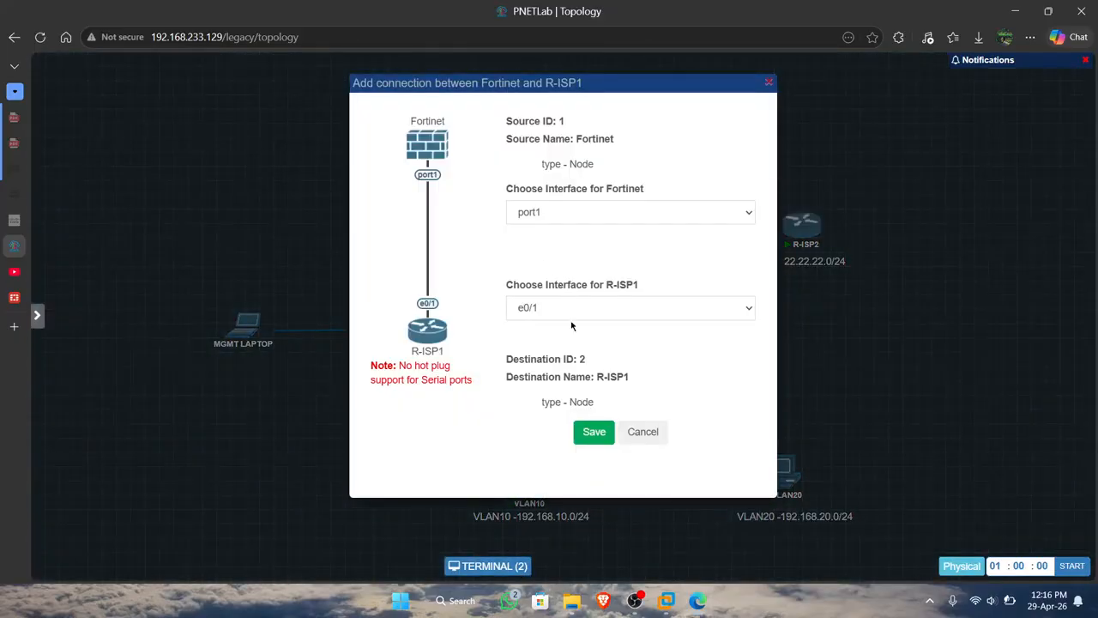
{"action": "left_click", "coordinate": [581, 439]}
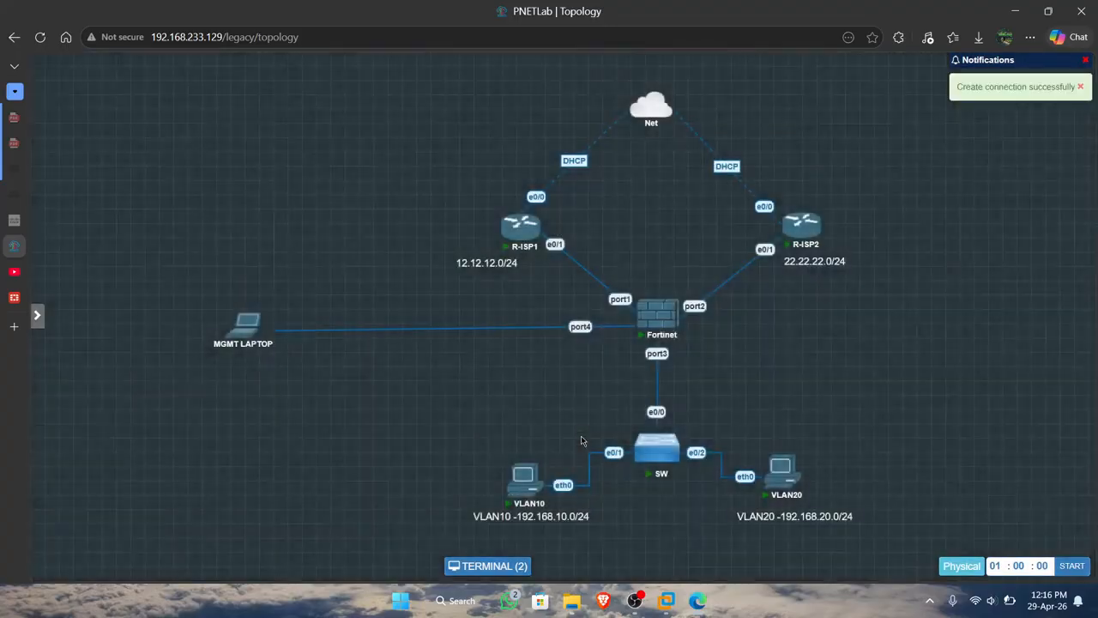
Reopen the VLAN10 terminal and run trace 8.8.8.8 to check the path with the R-ISP1 link restored.
{"action": "left_click", "coordinate": [507, 569]}
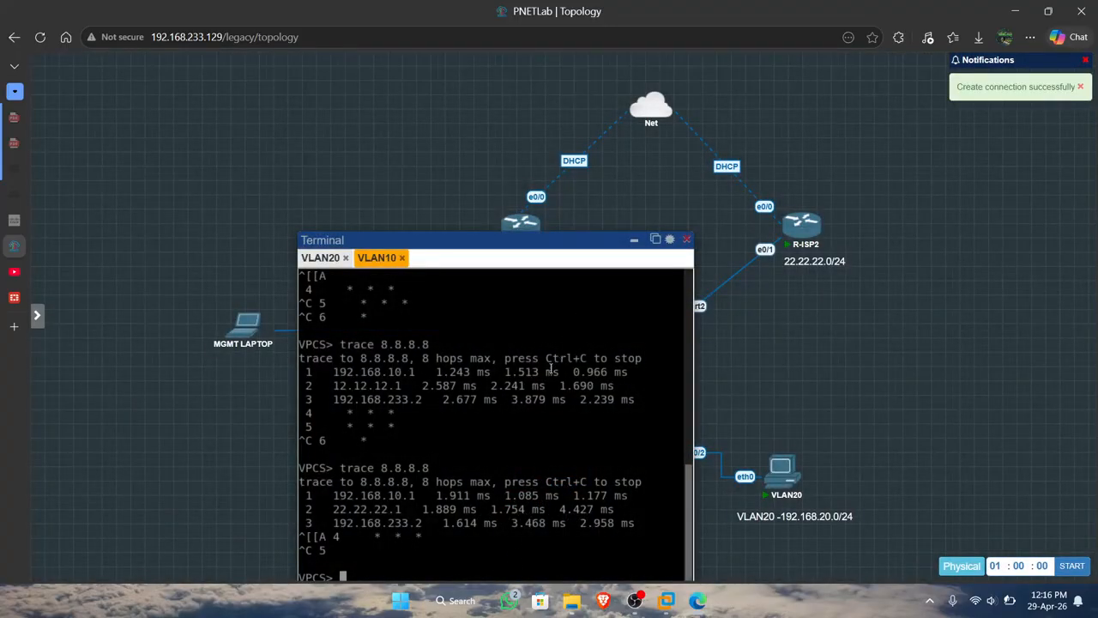
{"action": "left_click_drag", "start_coordinate": [556, 245], "coordinate": [590, 102]}
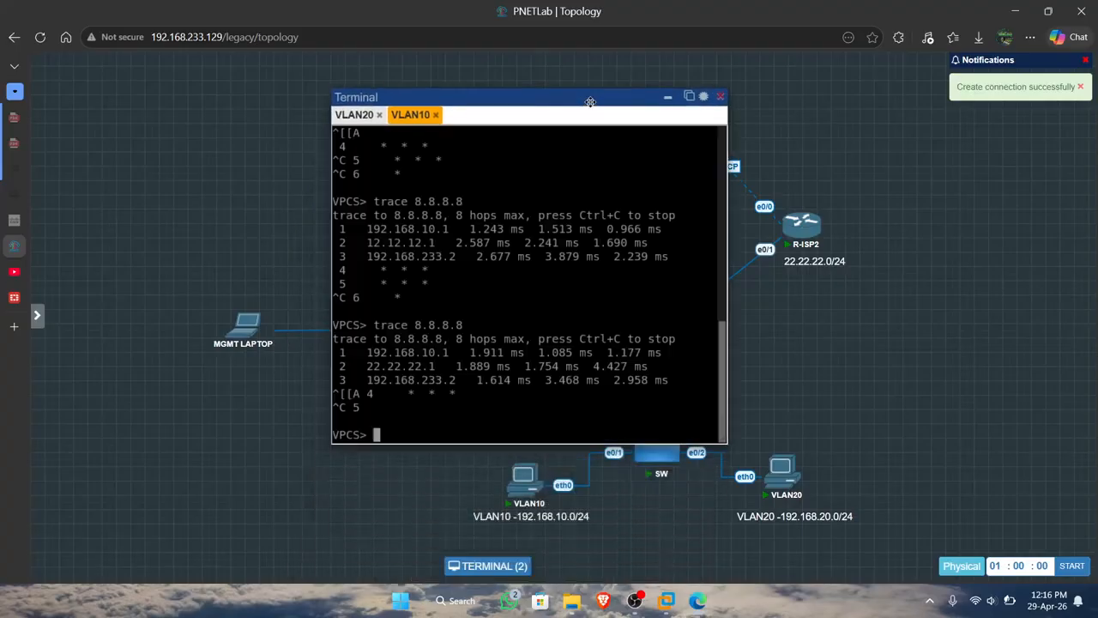
{"action": "key", "text": "Up"}
{"action": "key", "text": "Return"}
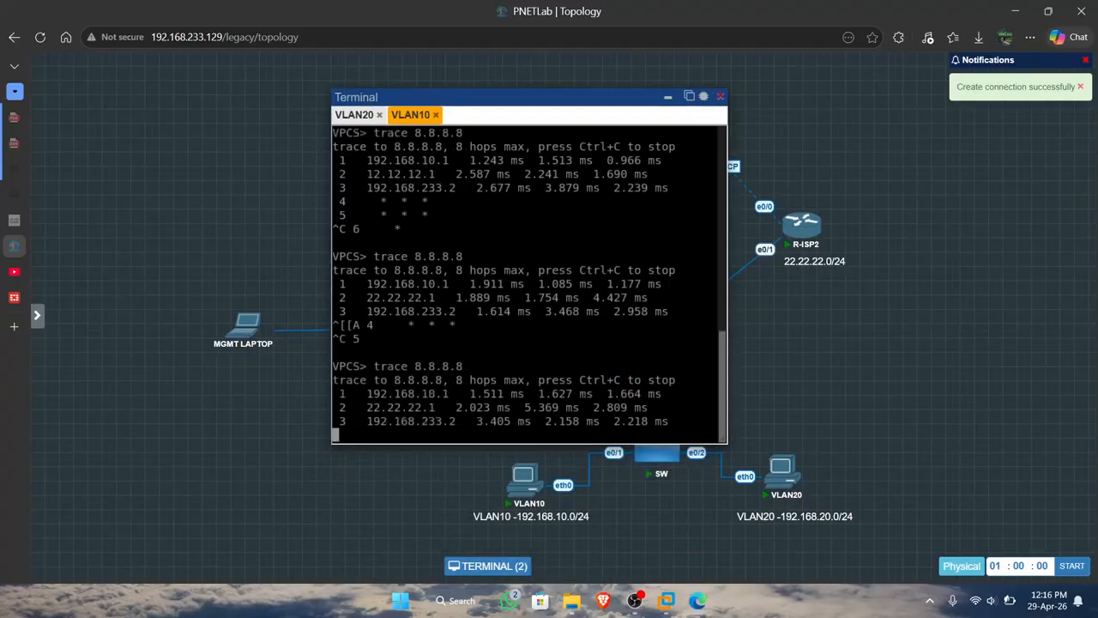
{"action": "key", "text": "Up"}
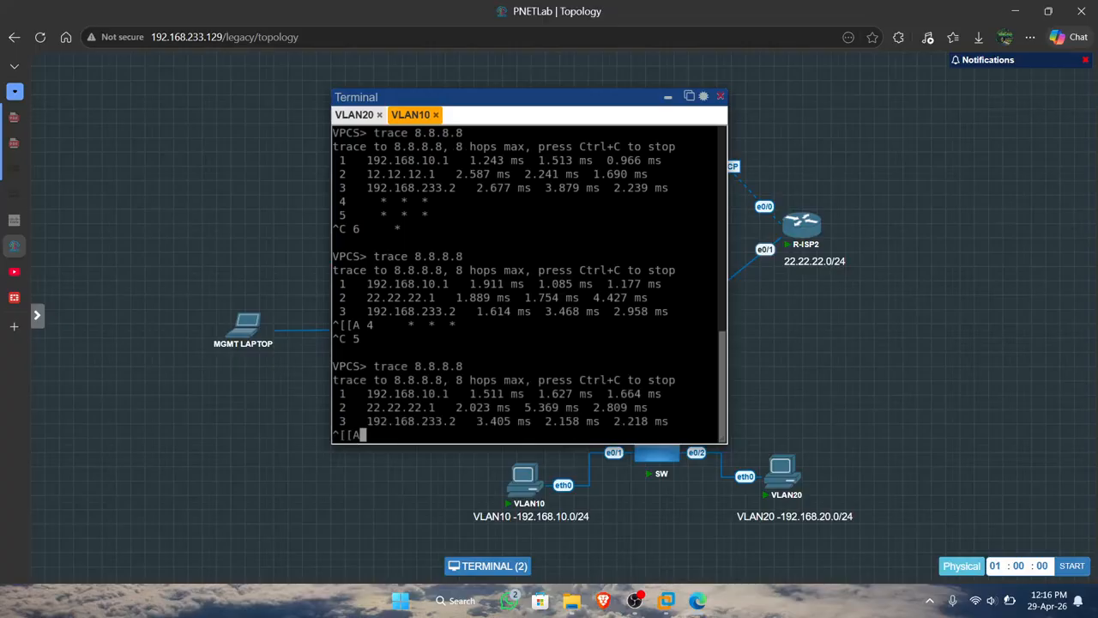
{"action": "key", "text": "ctrl+c"}
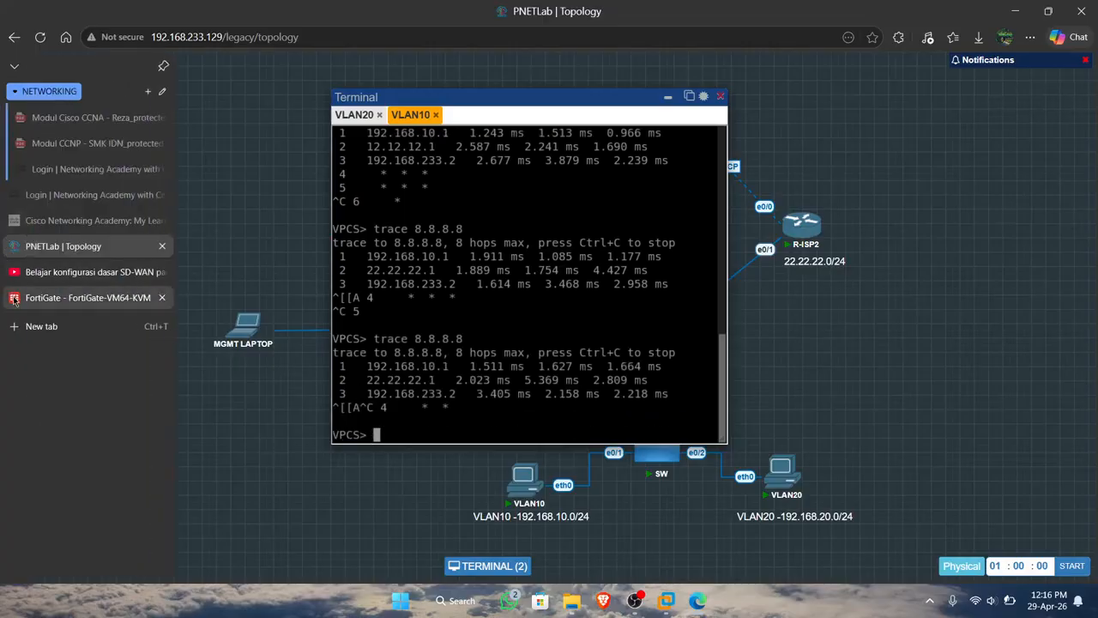
Switch to the FortiGate CLI console and rerun diagnose sys sdwan service to check each member's packet loss and order.
{"action": "left_click", "coordinate": [78, 298]}
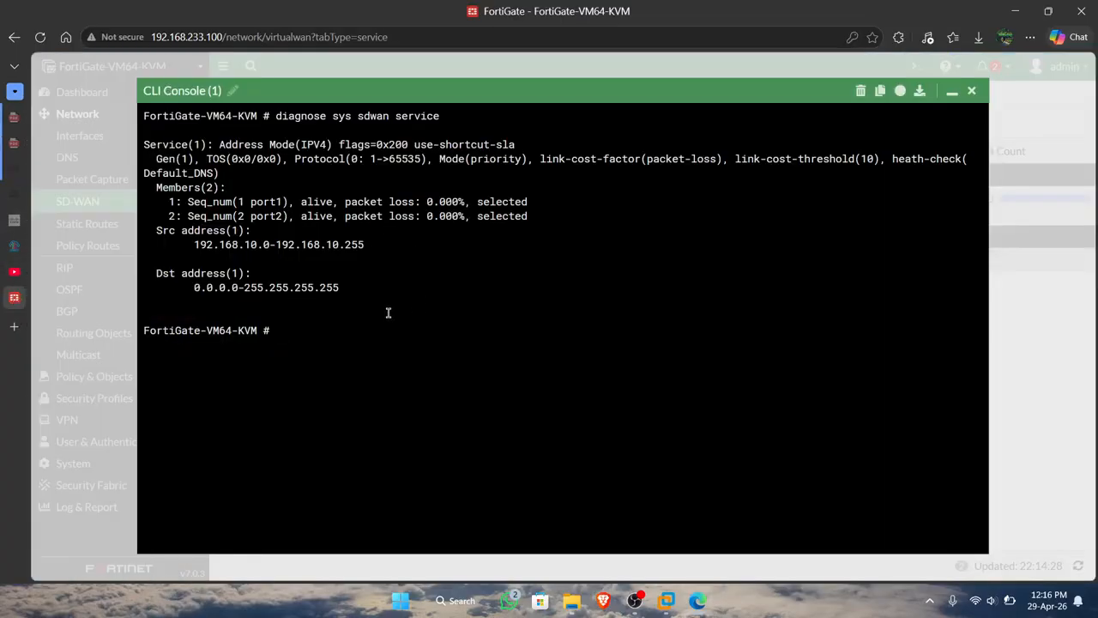
{"action": "key", "text": "Up"}
{"action": "key", "text": "Return"}
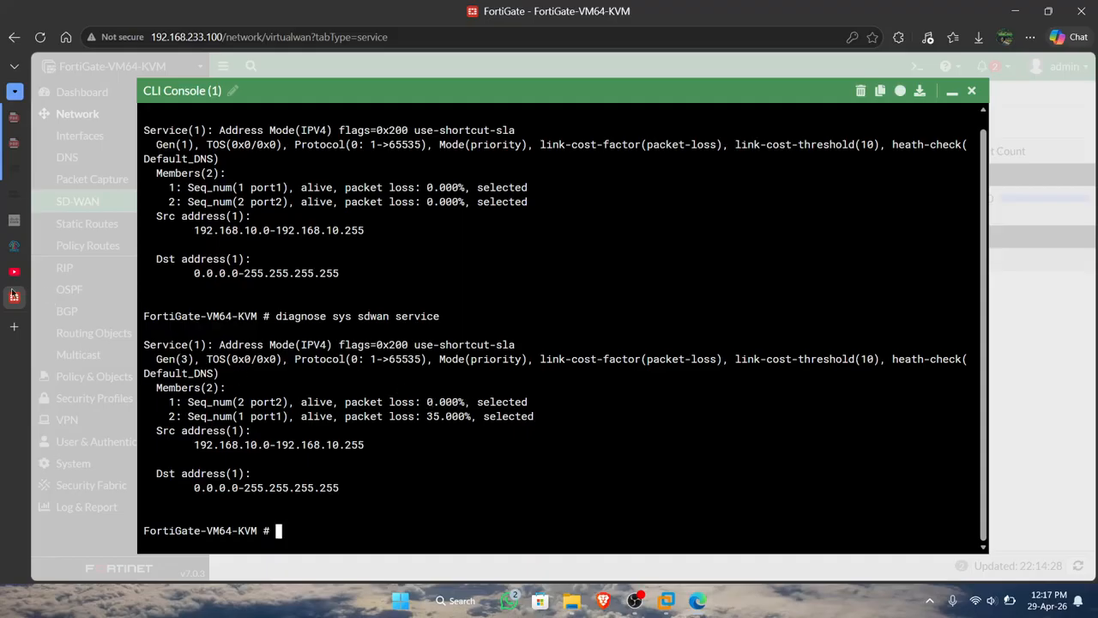
Switch to PNETLab and rerun trace 8.8.8.8 several times in the VLAN10 terminal to check its path, and minimize the terminal.
{"action": "left_click", "coordinate": [12, 246]}
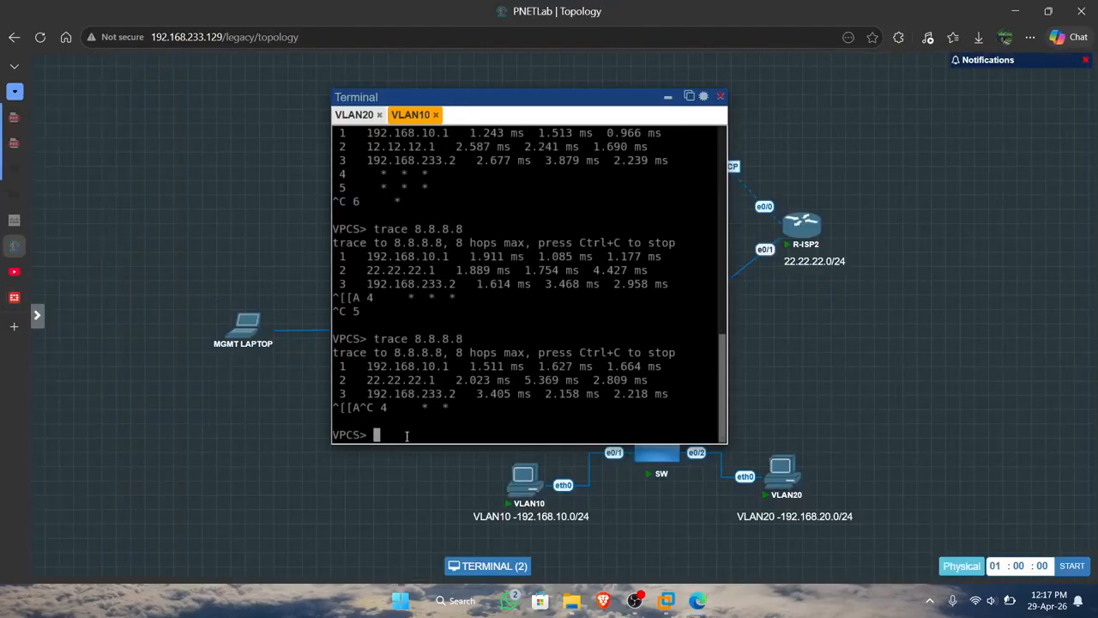
{"action": "type", "text": "pi"}
{"action": "key", "text": "BackSpace"}
{"action": "key", "text": "BackSpace"}
{"action": "key", "text": "Up"}
{"action": "key", "text": "Return"}
{"action": "key", "text": "ctrl+c"}
{"action": "key", "text": "Up"}
{"action": "key", "text": "Return"}
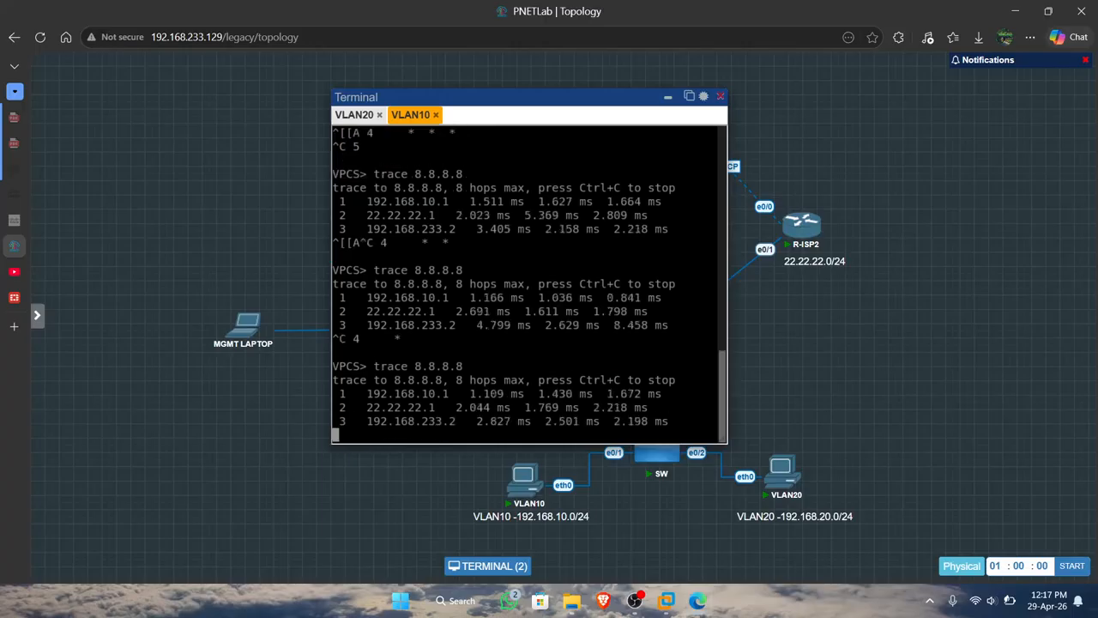
{"action": "key", "text": "ctrl+c"}
{"action": "key", "text": "Up"}
{"action": "key", "text": "Return"}
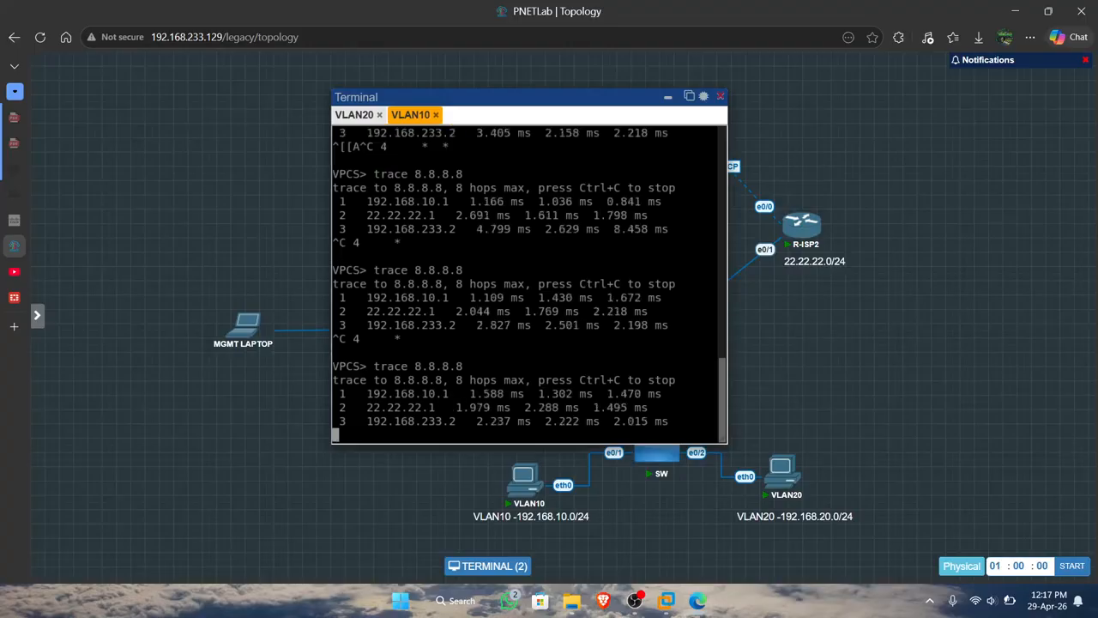
{"action": "key", "text": "ctrl+c"}
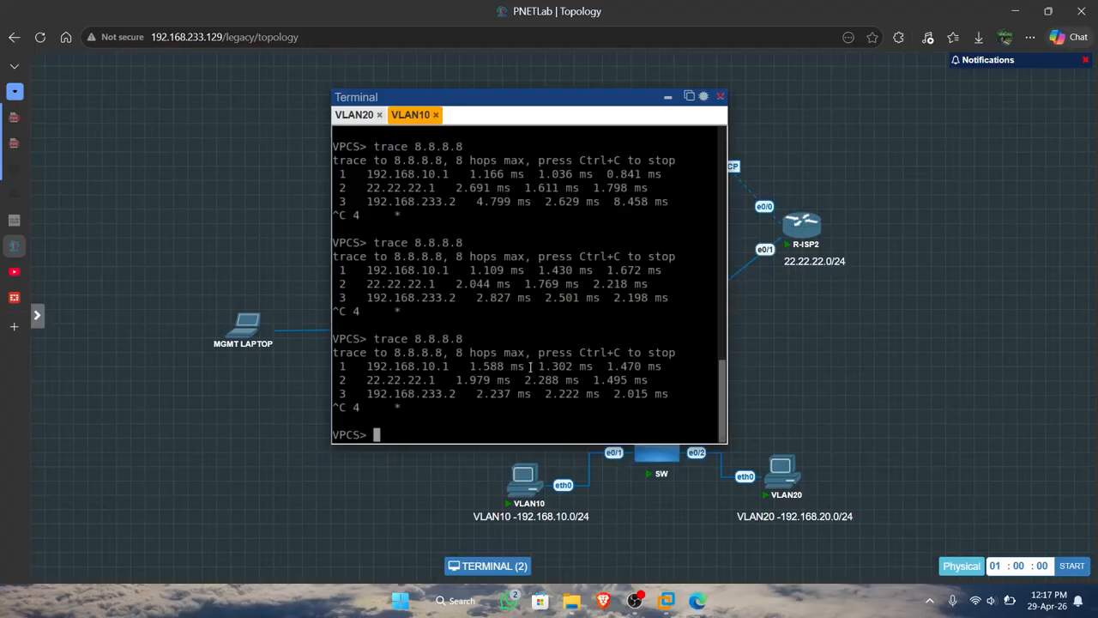
{"action": "key", "text": "Return"}
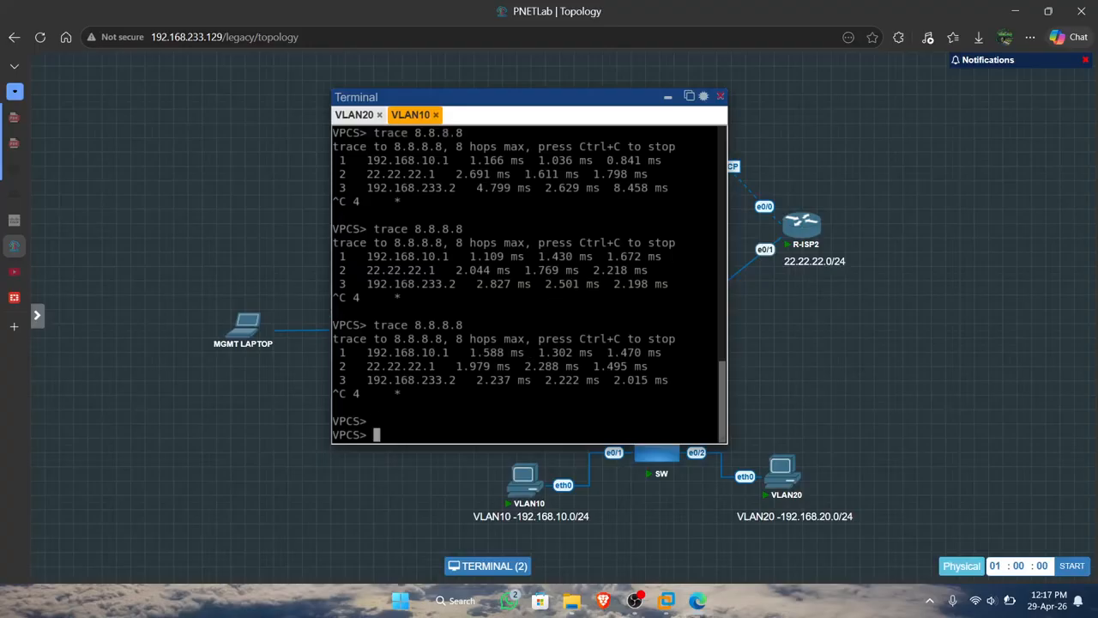
{"action": "left_click", "coordinate": [668, 97]}
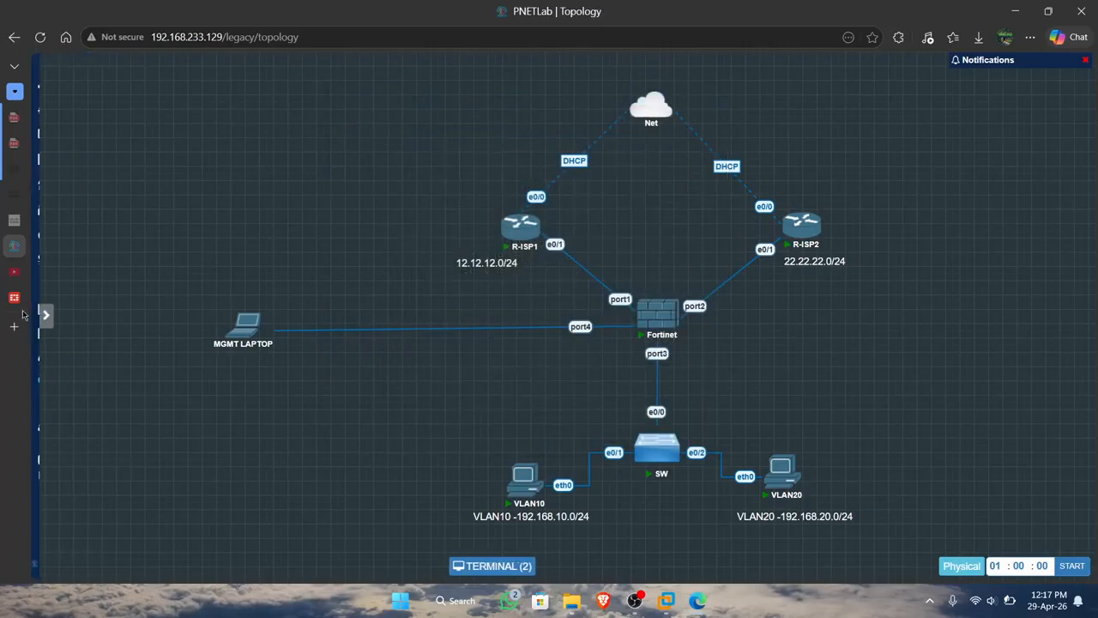
Switch to FortiGate, close the CLI console, and look through the Network and Status dashboards.
{"action": "left_click", "coordinate": [43, 298]}
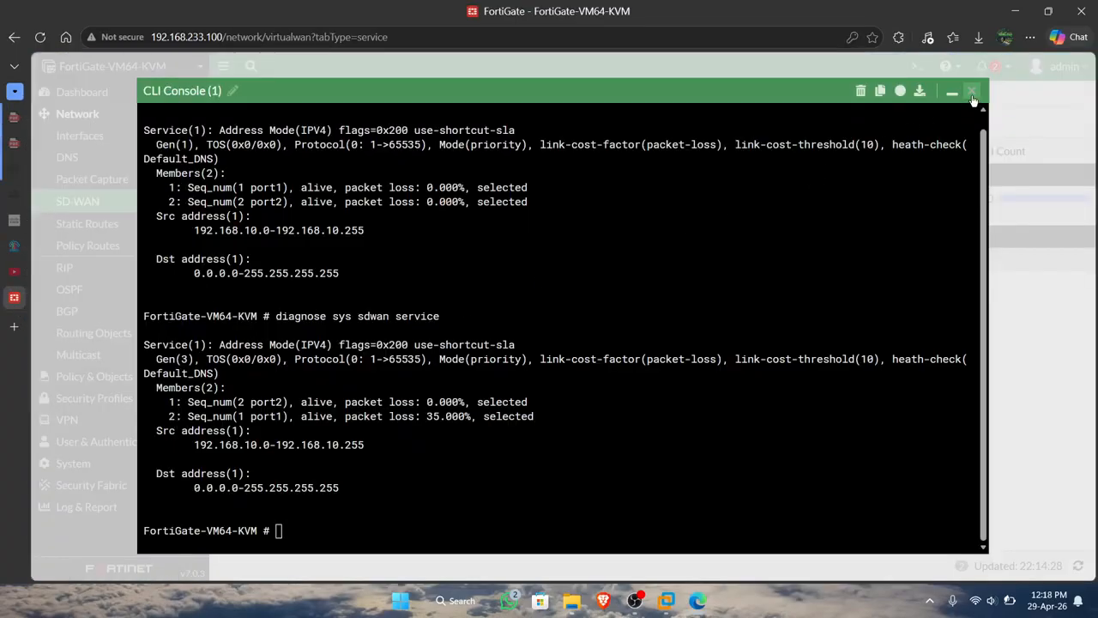
{"action": "left_click", "coordinate": [972, 90]}
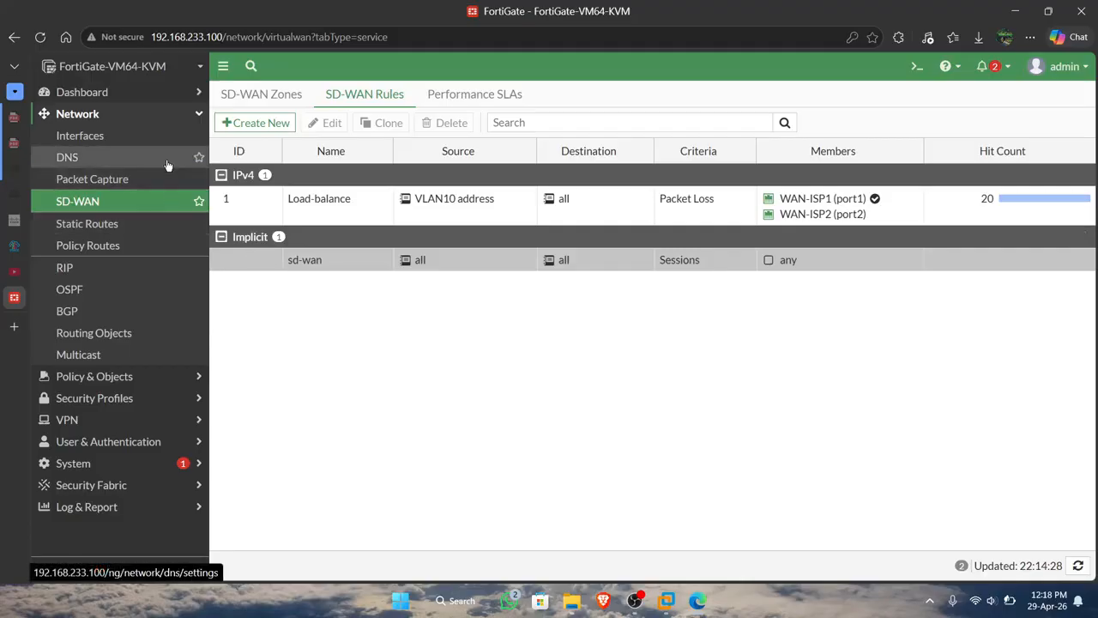
{"action": "left_click", "coordinate": [196, 114]}
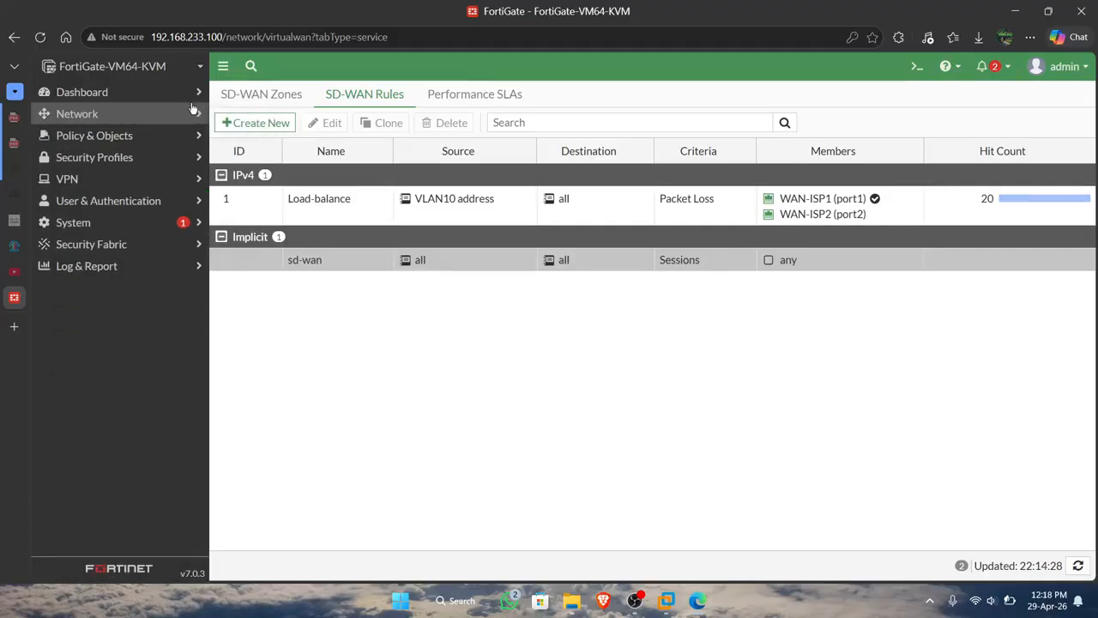
{"action": "left_click", "coordinate": [191, 96]}
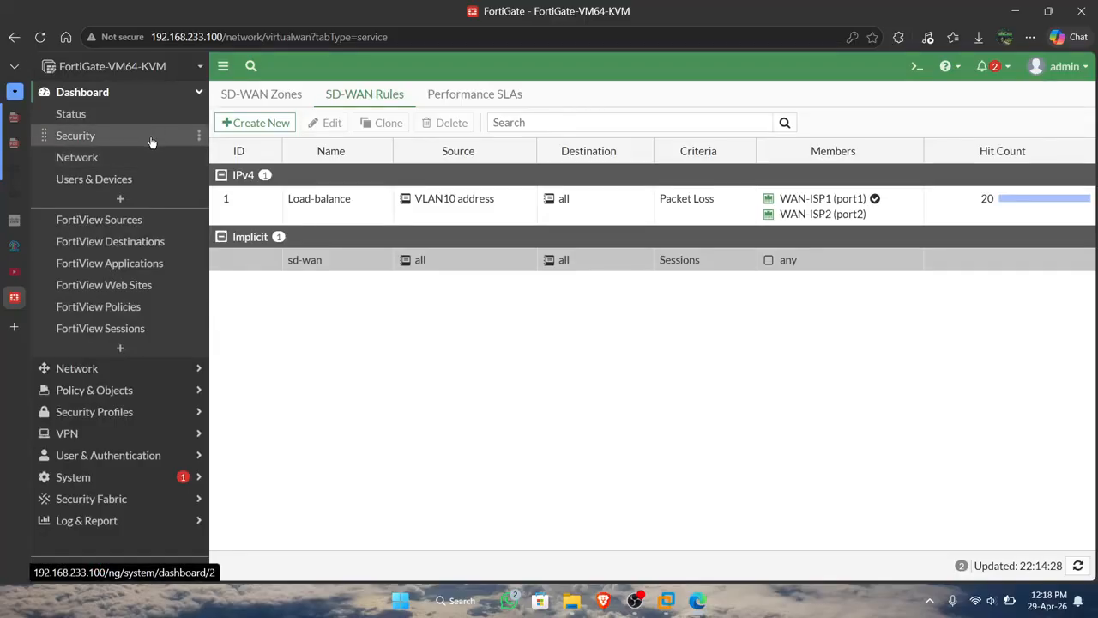
{"action": "left_click", "coordinate": [147, 164]}
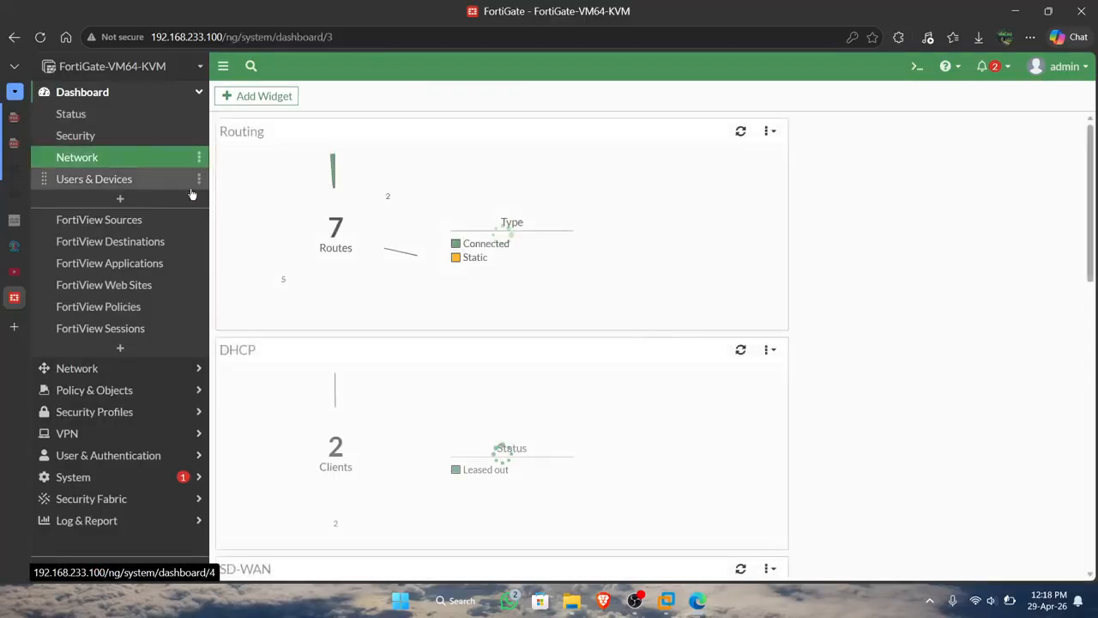
{"action": "scroll", "coordinate": [401, 331], "scroll_direction": "down", "scroll_amount": 10}
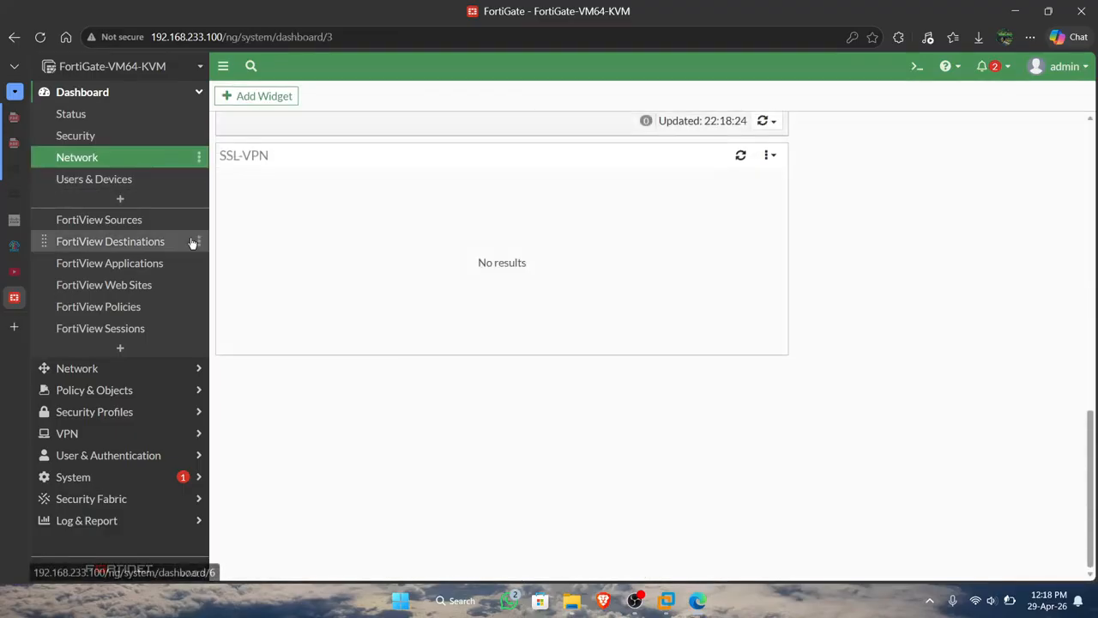
{"action": "scroll", "coordinate": [349, 199], "scroll_direction": "up", "scroll_amount": 8}
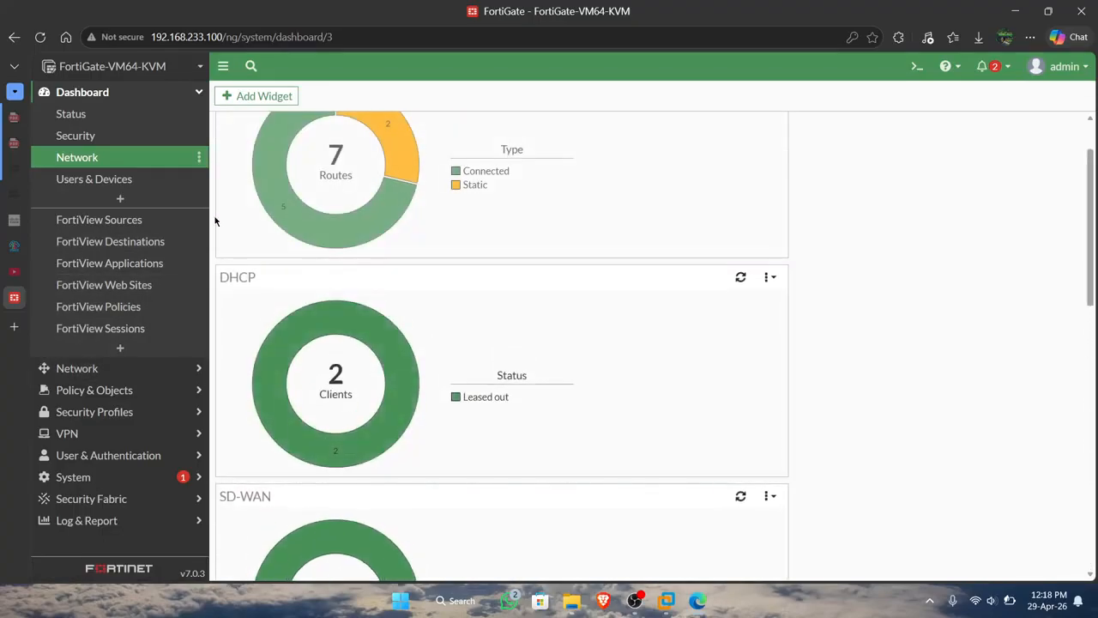
{"action": "left_click", "coordinate": [102, 116]}
{"action": "scroll", "coordinate": [415, 253], "scroll_direction": "down", "scroll_amount": 2}
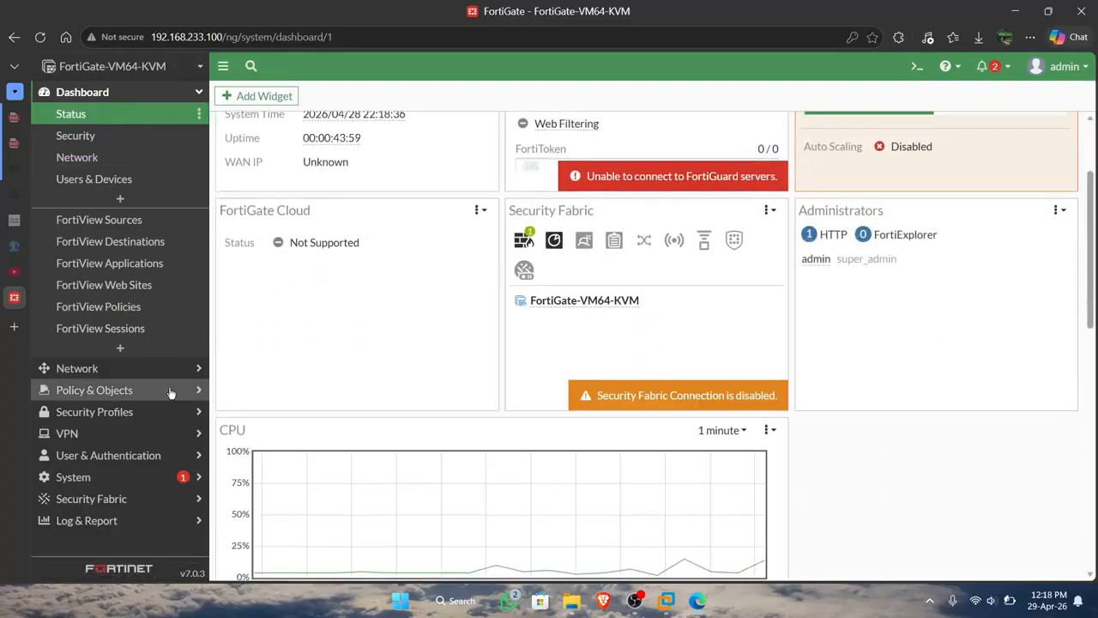
Examine the SD-WAN members' performance SLA measurements and the Load-balance rule's preferred member.
{"action": "left_click", "coordinate": [122, 376]}
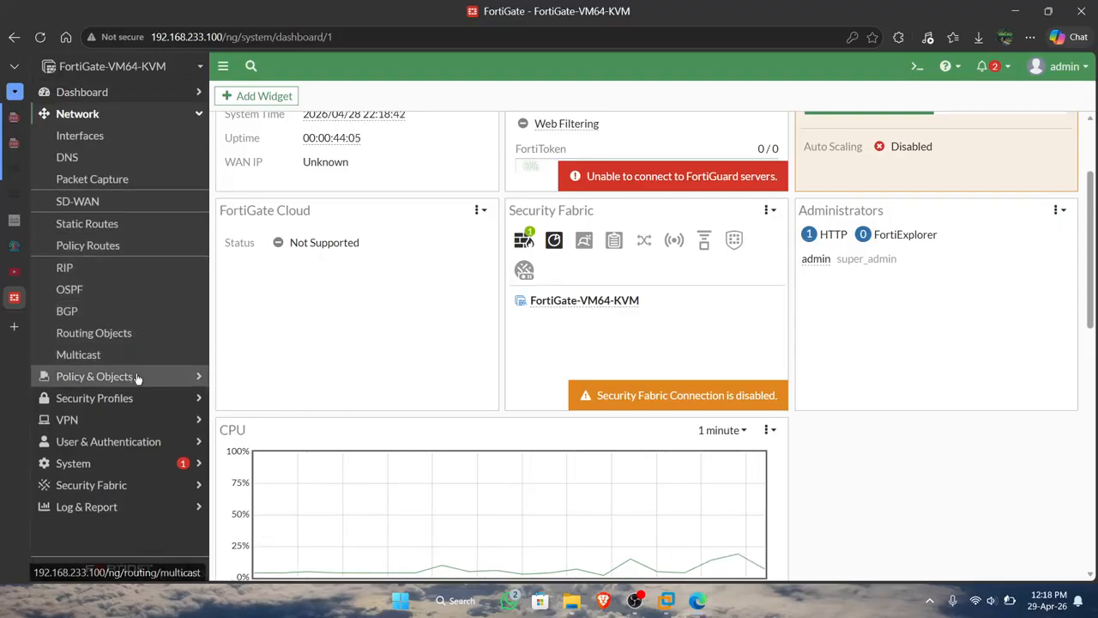
{"action": "left_click", "coordinate": [137, 203]}
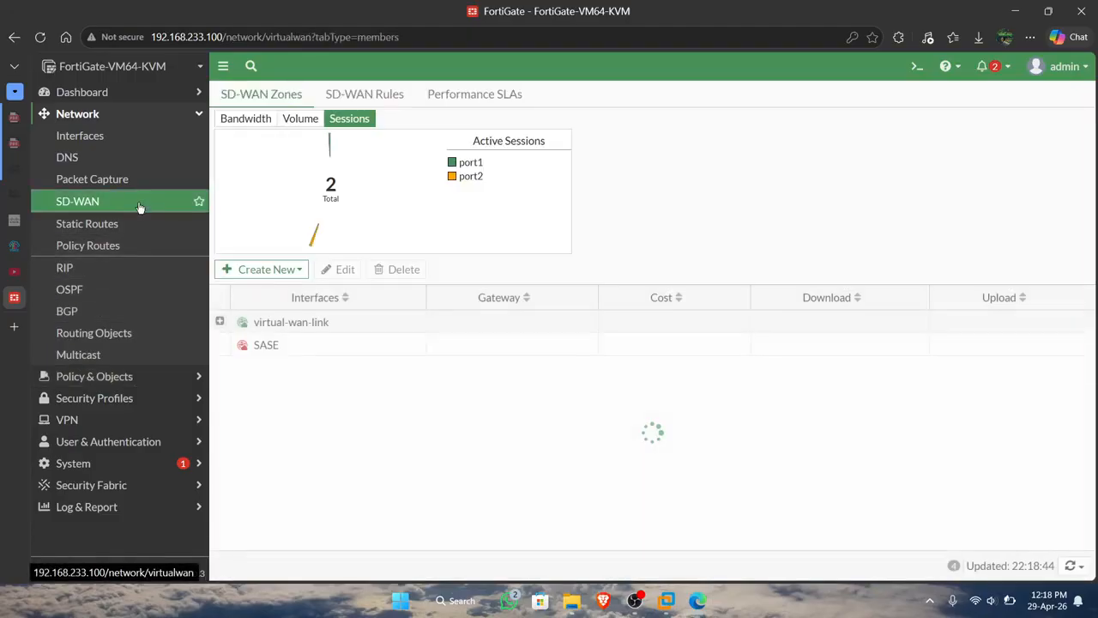
{"action": "left_click", "coordinate": [486, 93]}
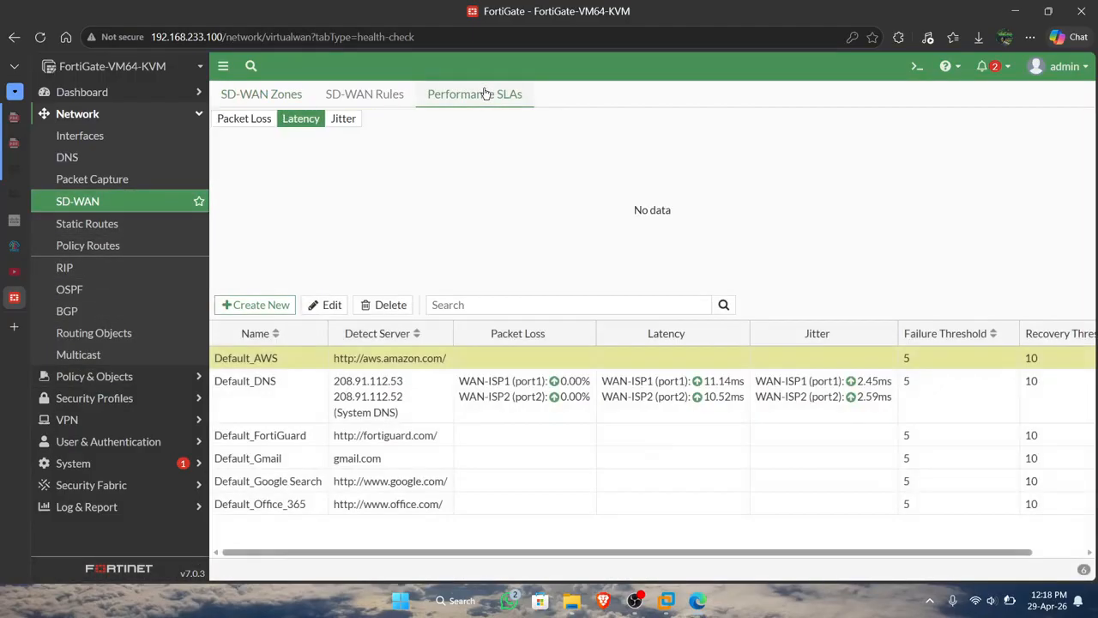
{"action": "left_click", "coordinate": [366, 97]}
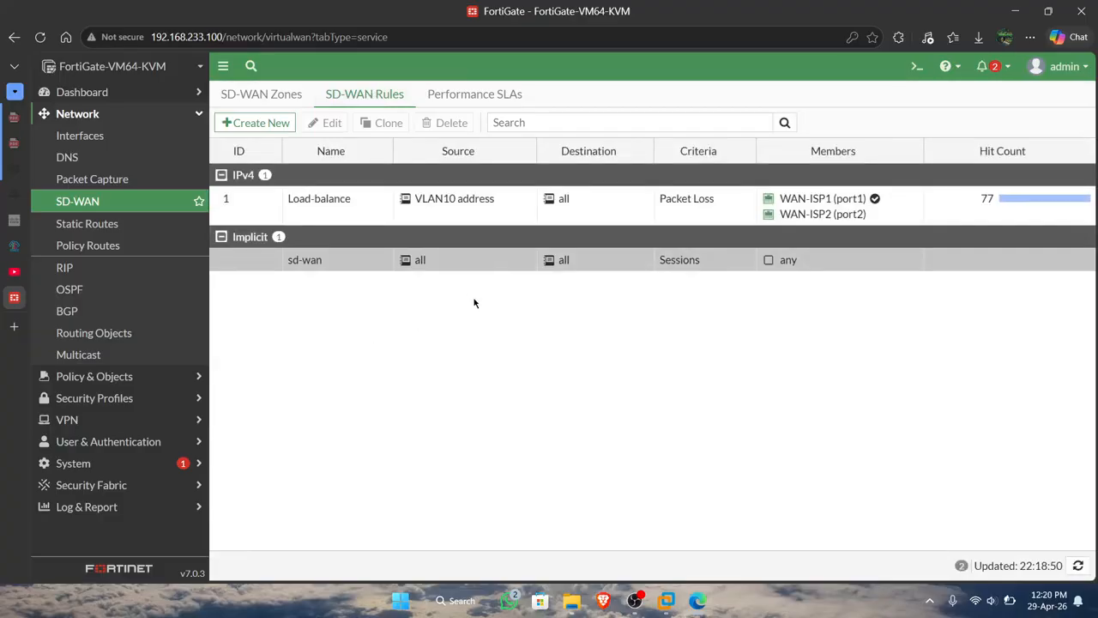
Open the FortiGate CLI console and try to run diagnose sys sdwan healty-check status.
{"action": "left_click", "coordinate": [918, 63]}
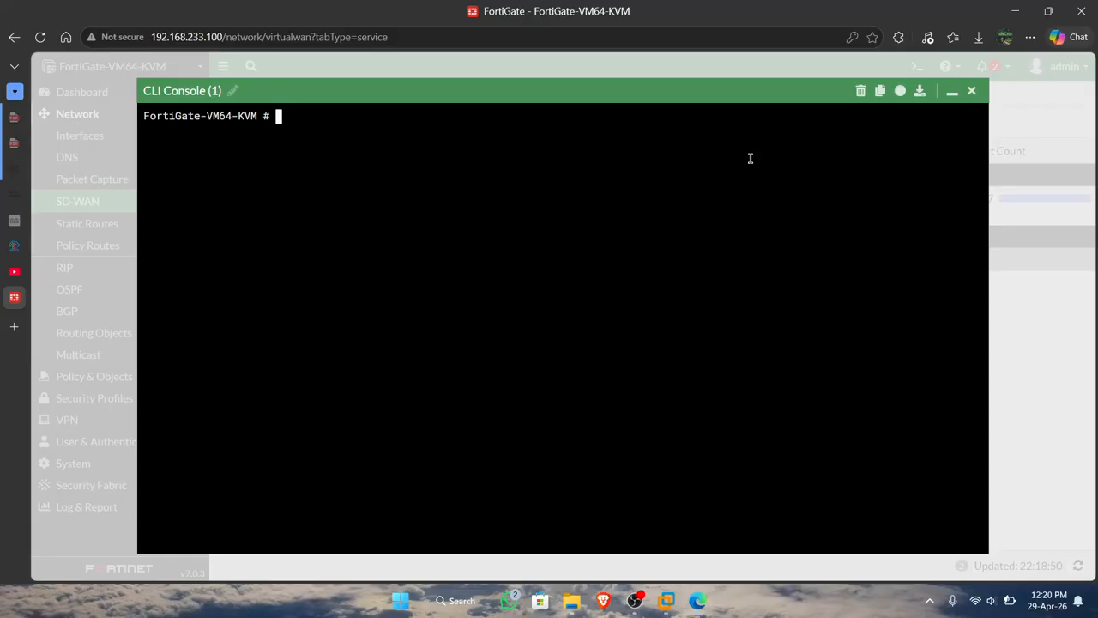
{"action": "type", "text": "diagnose sys d"}
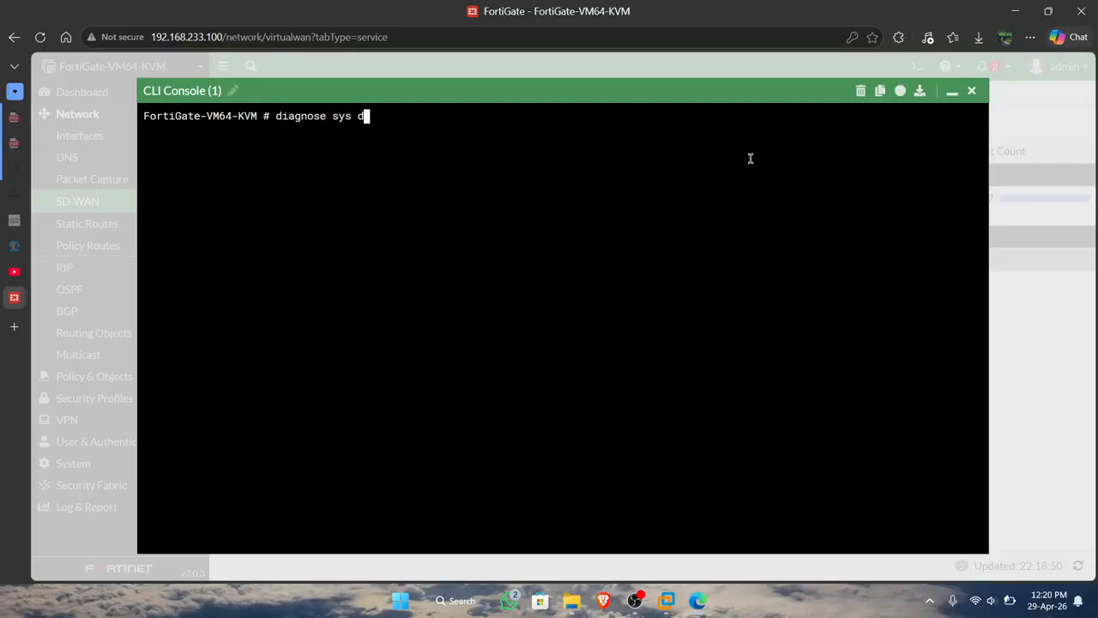
{"action": "key", "text": "BackSpace"}
{"action": "type", "text": "sdwan healty-check status"}
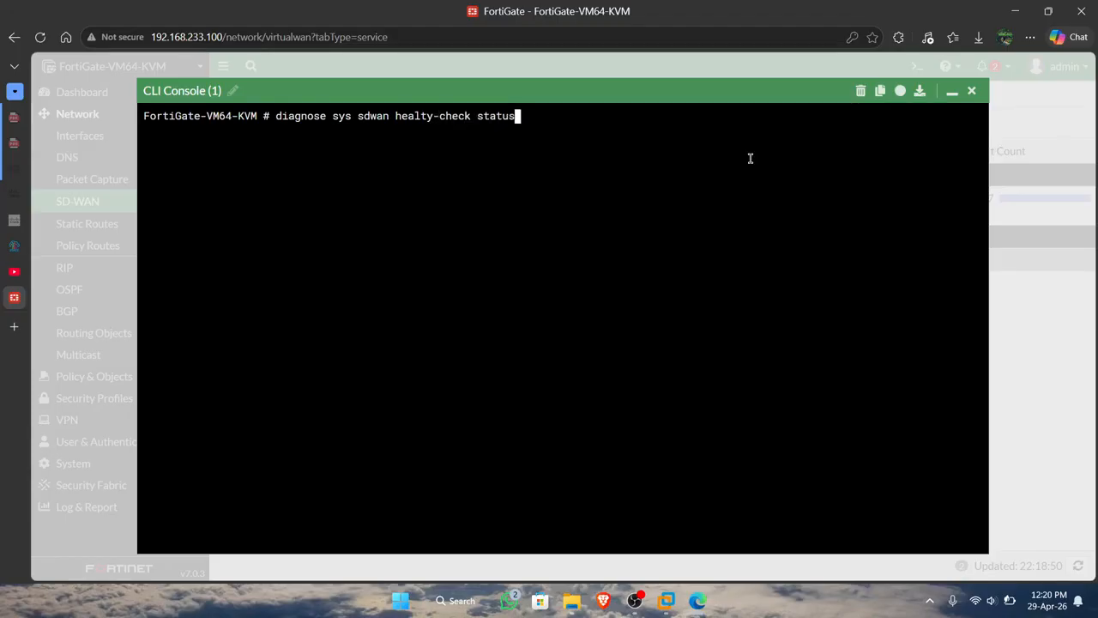
{"action": "key", "text": "Return"}
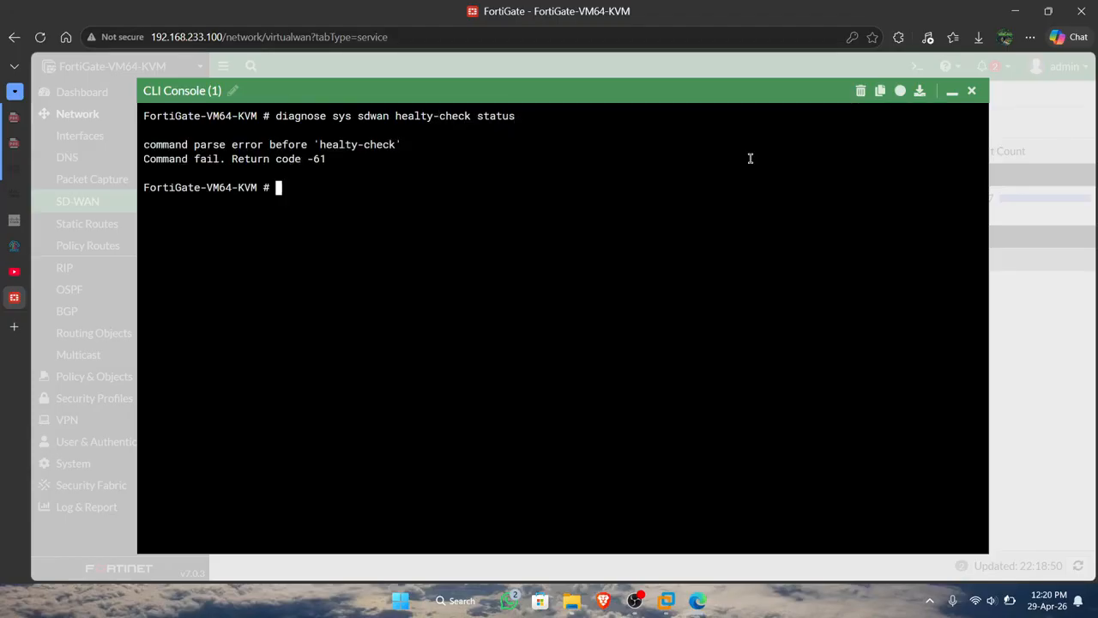
Correct the previous command to diagnose sys sdwan health-check status and run it to check both members' link quality.
{"action": "key", "text": "Up"}
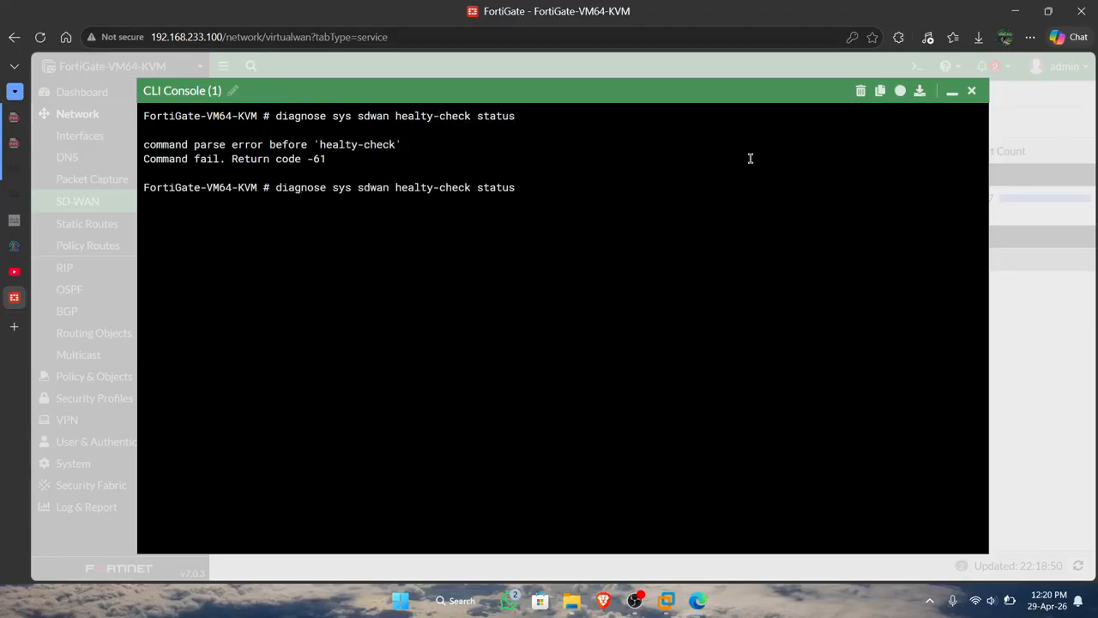
{"action": "key", "text": "Left"}
{"action": "key", "text": "Left"}
{"action": "key", "text": "Left"}
{"action": "key", "text": "Left"}
{"action": "key", "text": "Left"}
{"action": "key", "text": "Left"}
{"action": "key", "text": "Left"}
{"action": "key", "text": "Left"}
{"action": "key", "text": "Left"}
{"action": "key", "text": "Left"}
{"action": "key", "text": "Left"}
{"action": "key", "text": "Left"}
{"action": "key", "text": "Left"}
{"action": "key", "text": "Delete"}
{"action": "type", "text": "h"}
{"action": "key", "text": "Return"}
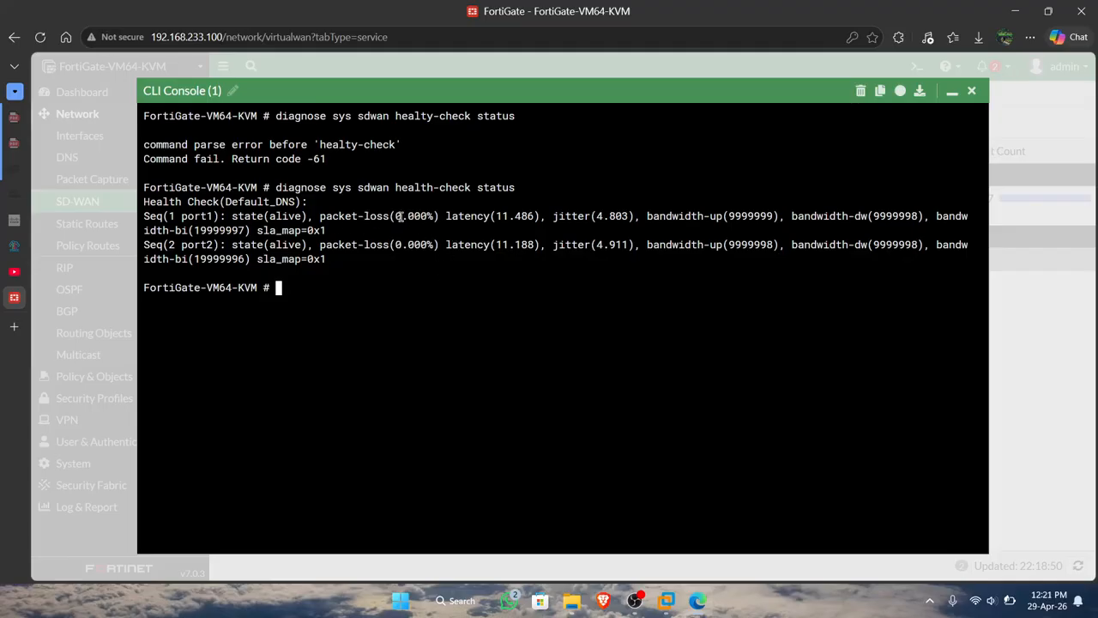
Switch to PNETLab, rerun trace 8.8.8.8 in the VLAN10 terminal, and compare its path with the earlier traces.
{"action": "left_click", "coordinate": [15, 247]}
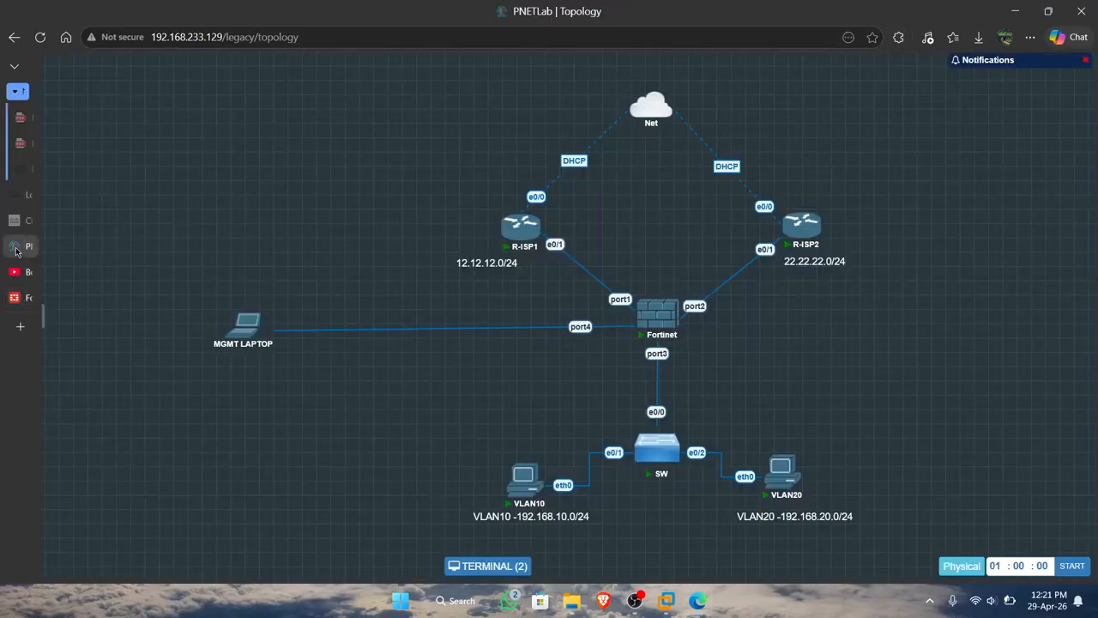
{"action": "left_click", "coordinate": [523, 481]}
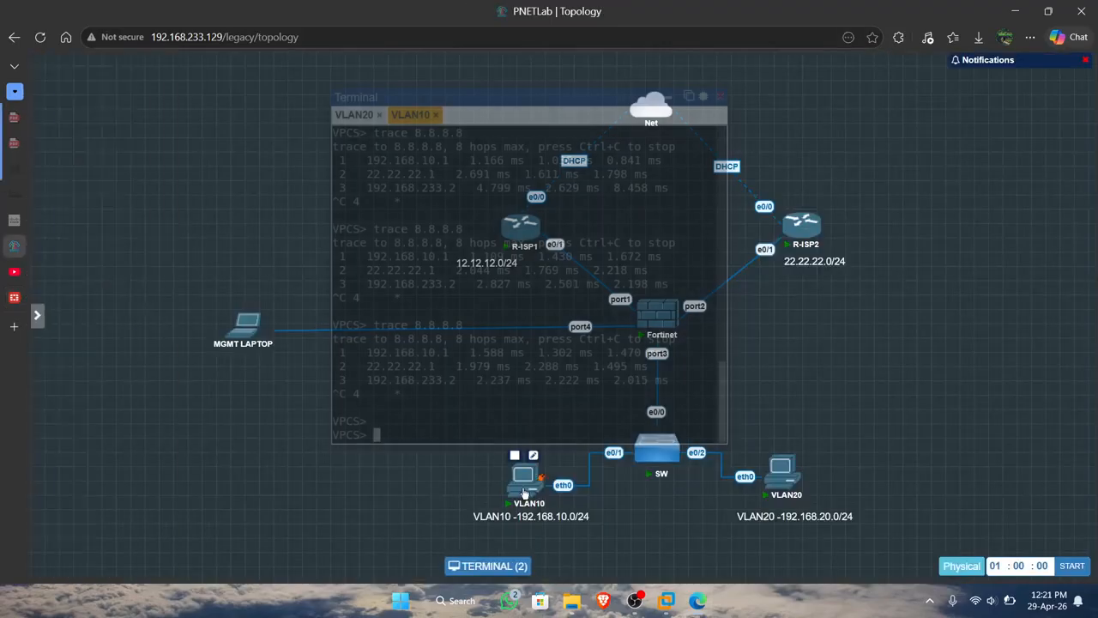
{"action": "key", "text": "Up"}
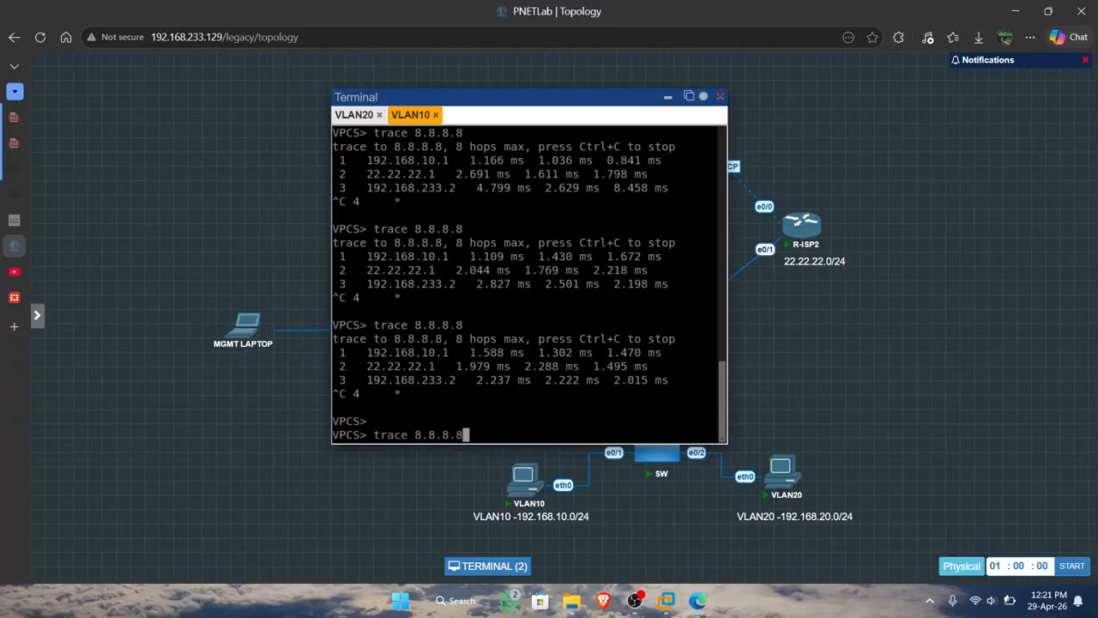
{"action": "key", "text": "Return"}
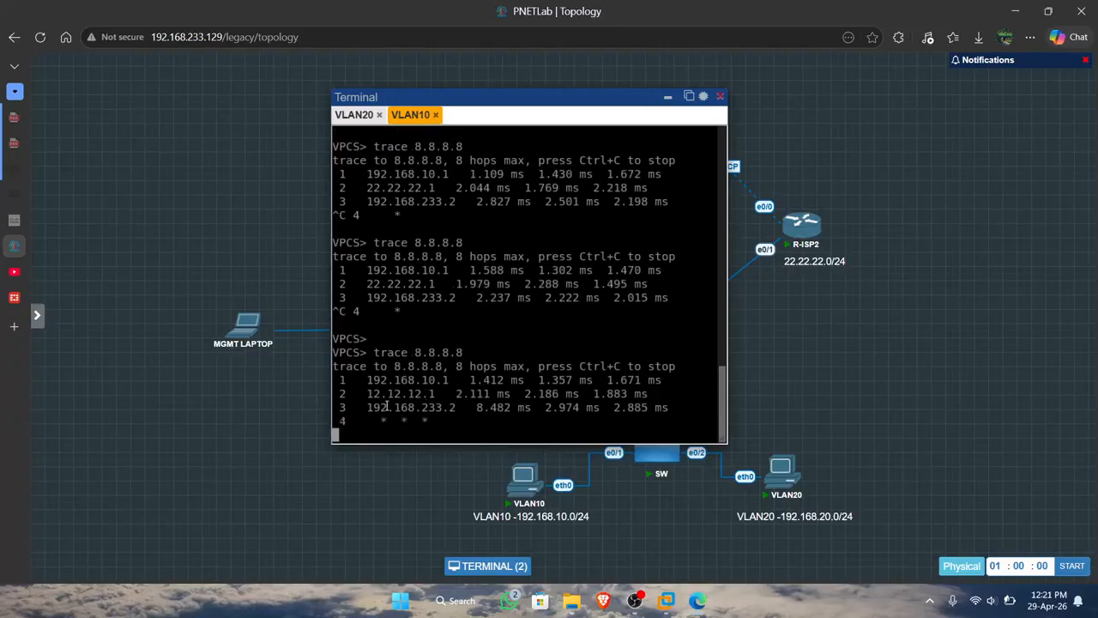
{"action": "key", "text": "ctrl+c"}
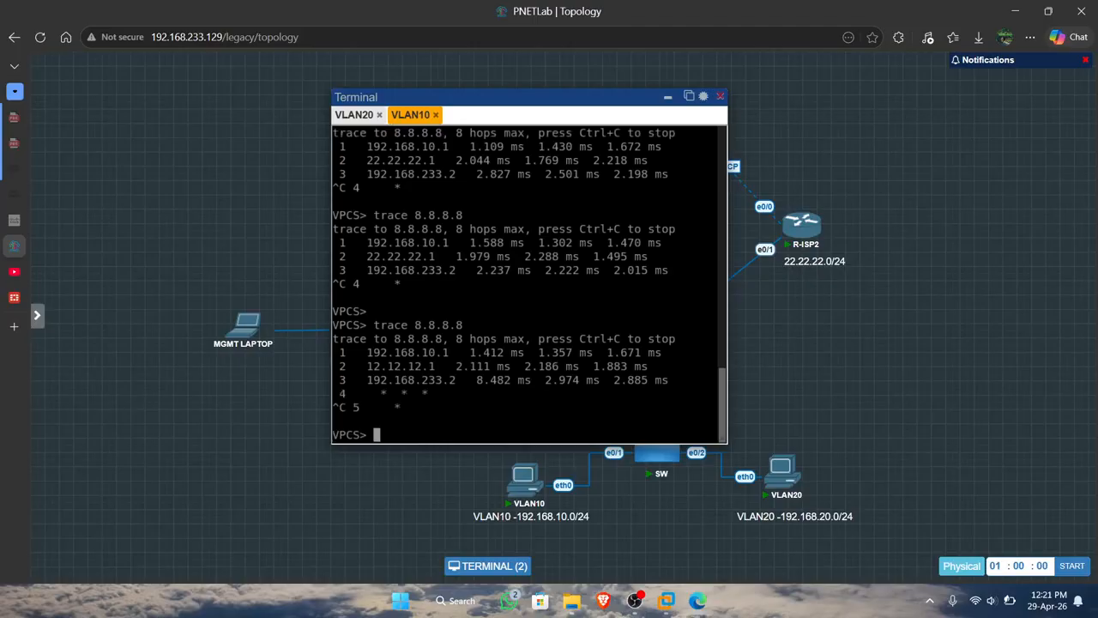
{"action": "scroll", "coordinate": [404, 365], "scroll_direction": "up", "scroll_amount": 1}
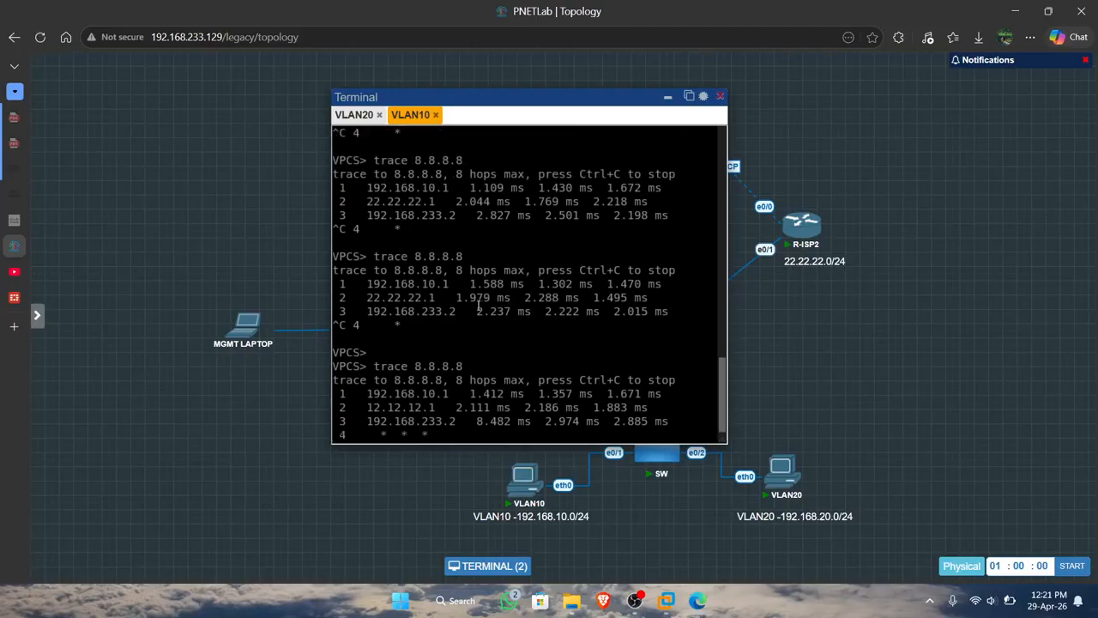
{"action": "left_click_drag", "start_coordinate": [571, 103], "coordinate": [875, 103]}
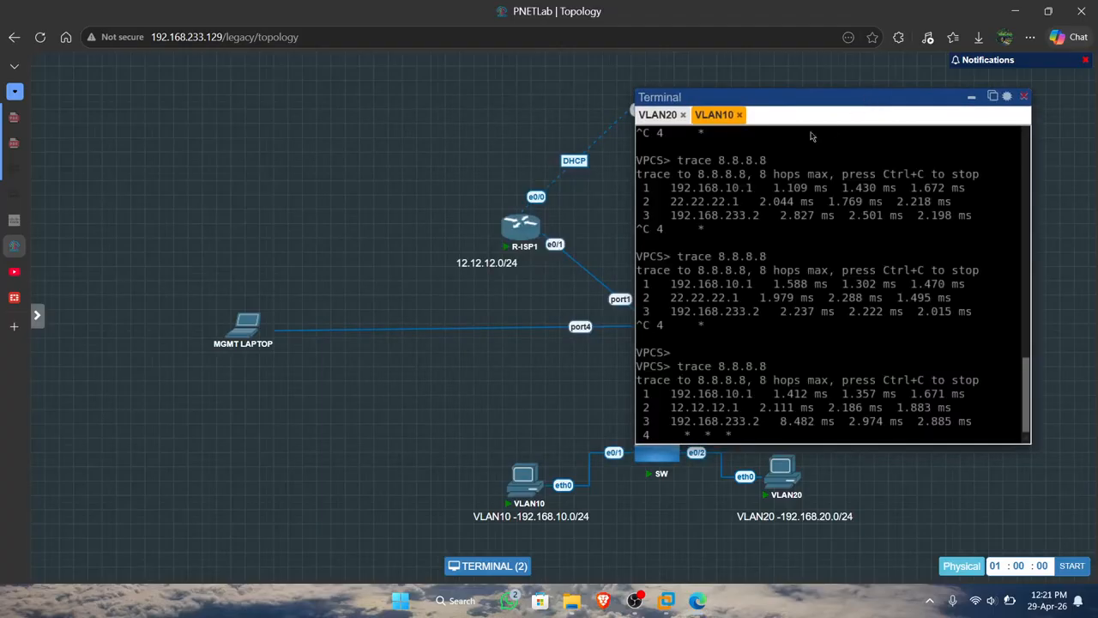
{"action": "scroll", "coordinate": [720, 366], "scroll_direction": "down", "scroll_amount": 1}
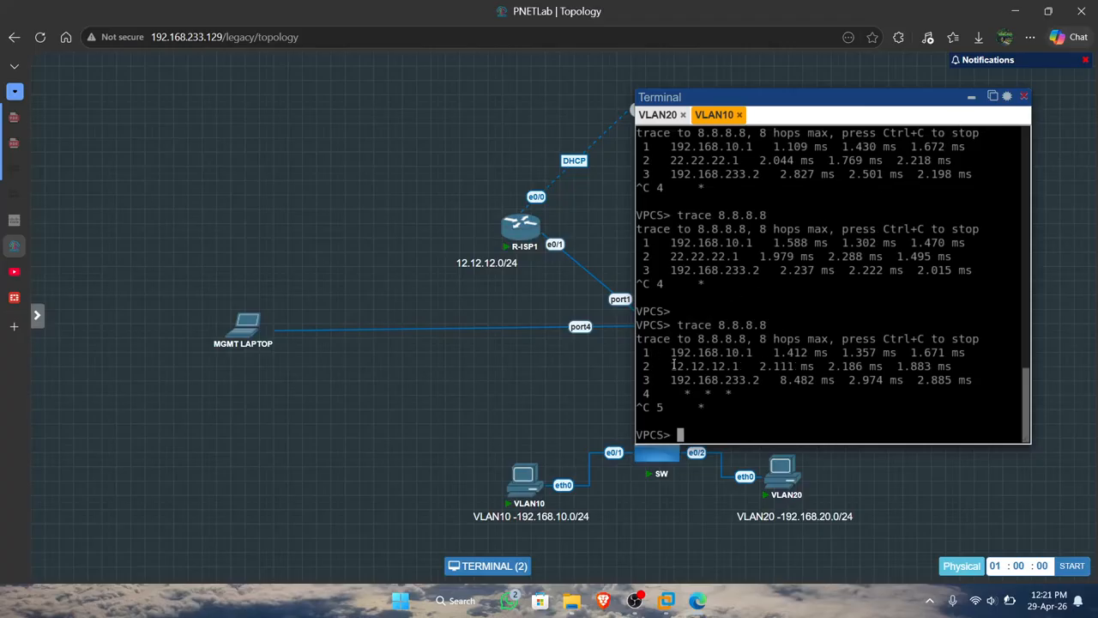
Switch to FortiGate, close its CLI console, and list the available dashboards.
{"action": "left_click", "coordinate": [7, 302]}
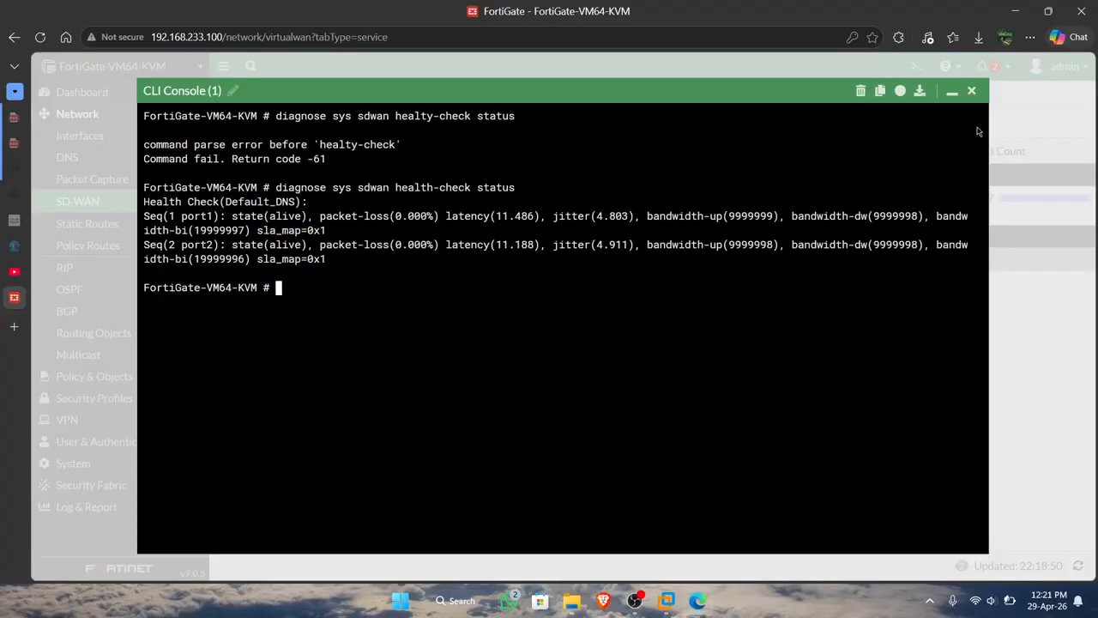
{"action": "left_click", "coordinate": [972, 91]}
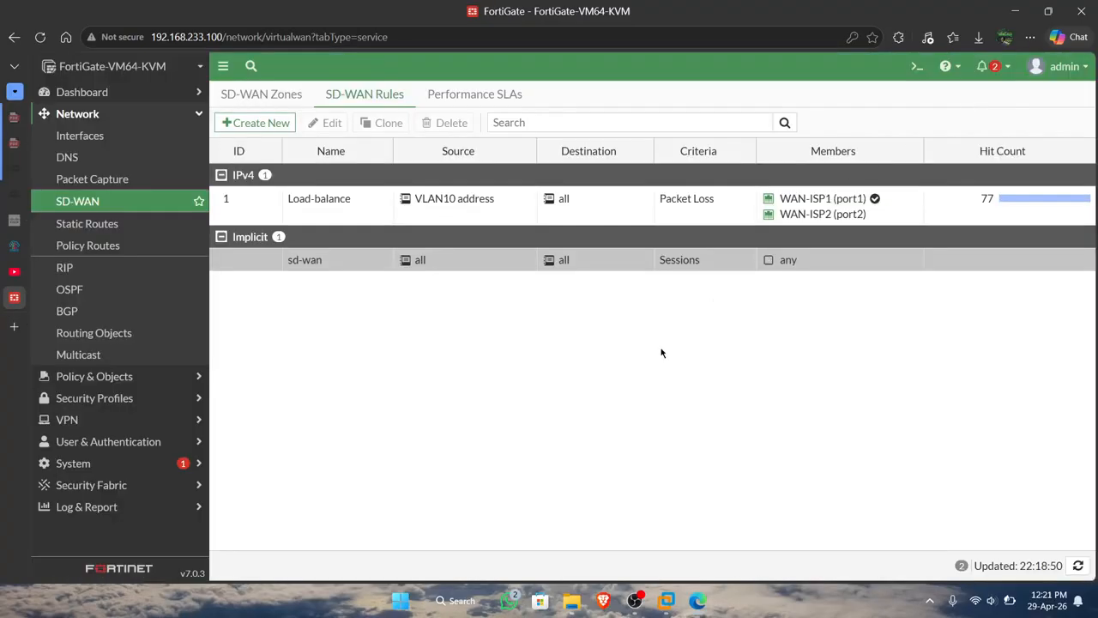
{"action": "left_click", "coordinate": [99, 94]}
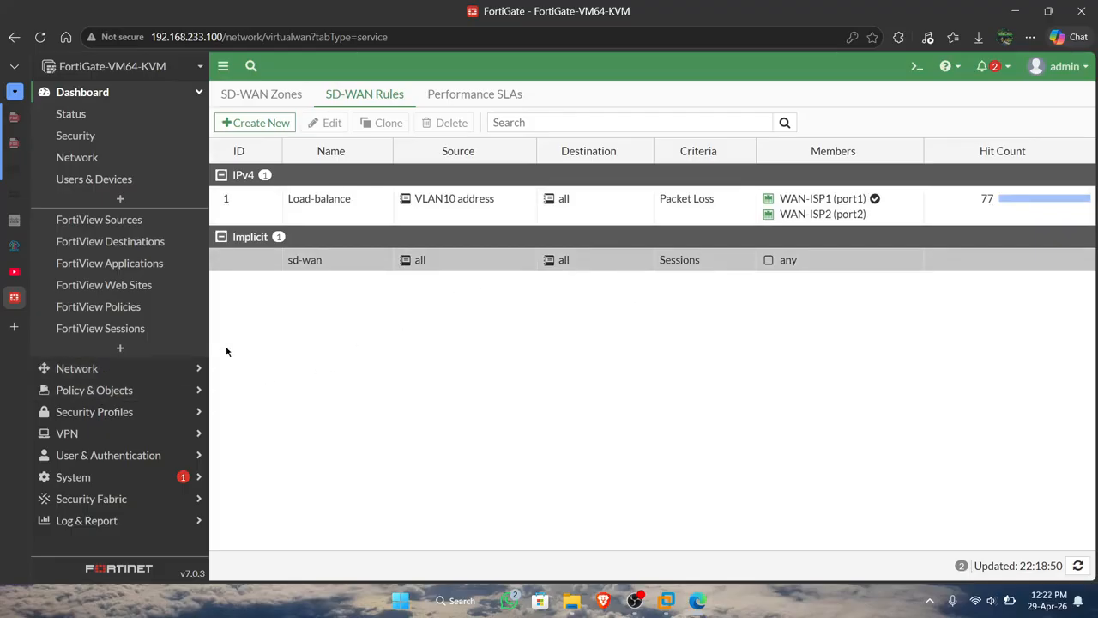
Open the FortiGate CLI console, run execute ping 8.8.8.8 to test internet connectivity, and stop it after a few replies.
{"action": "left_click", "coordinate": [77, 368]}
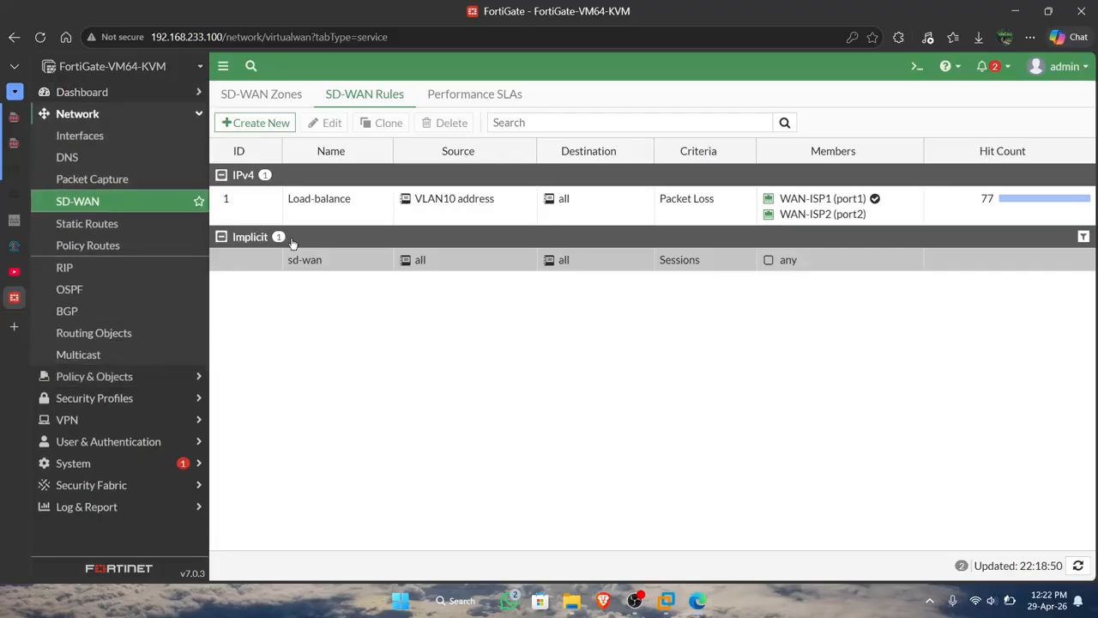
{"action": "left_click", "coordinate": [916, 66]}
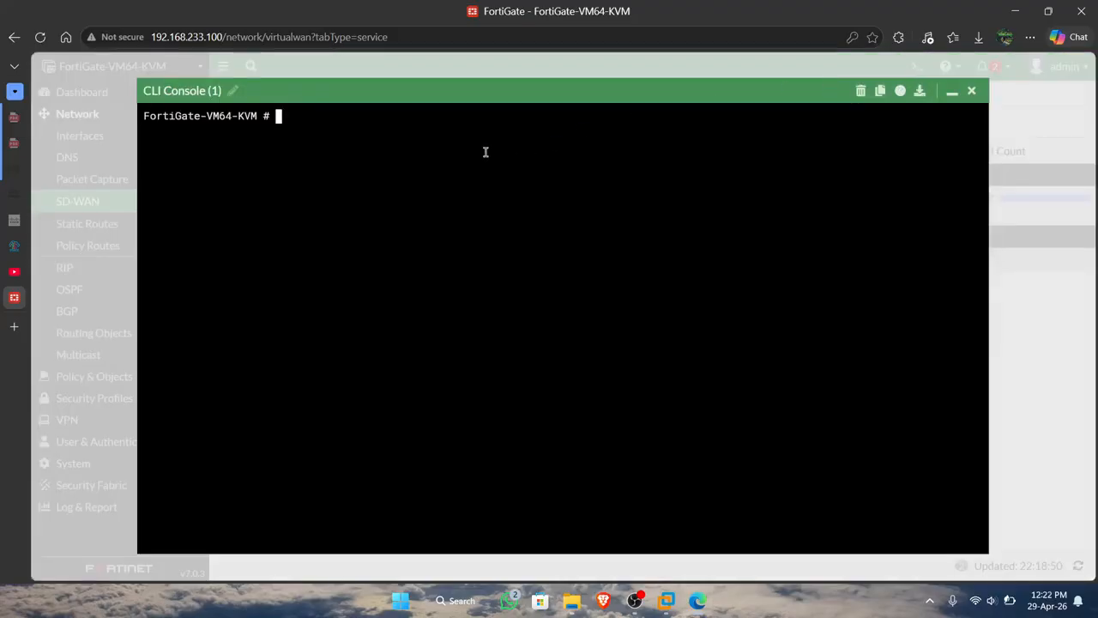
{"action": "type", "text": "execute ping 8.8.8.8"}
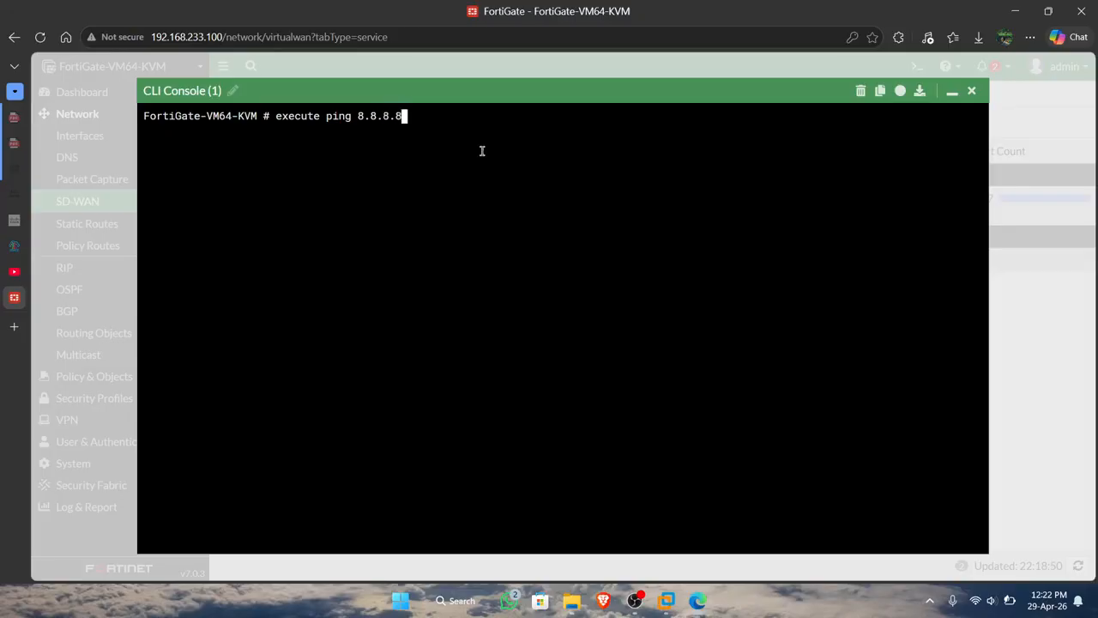
{"action": "key", "text": "Return"}
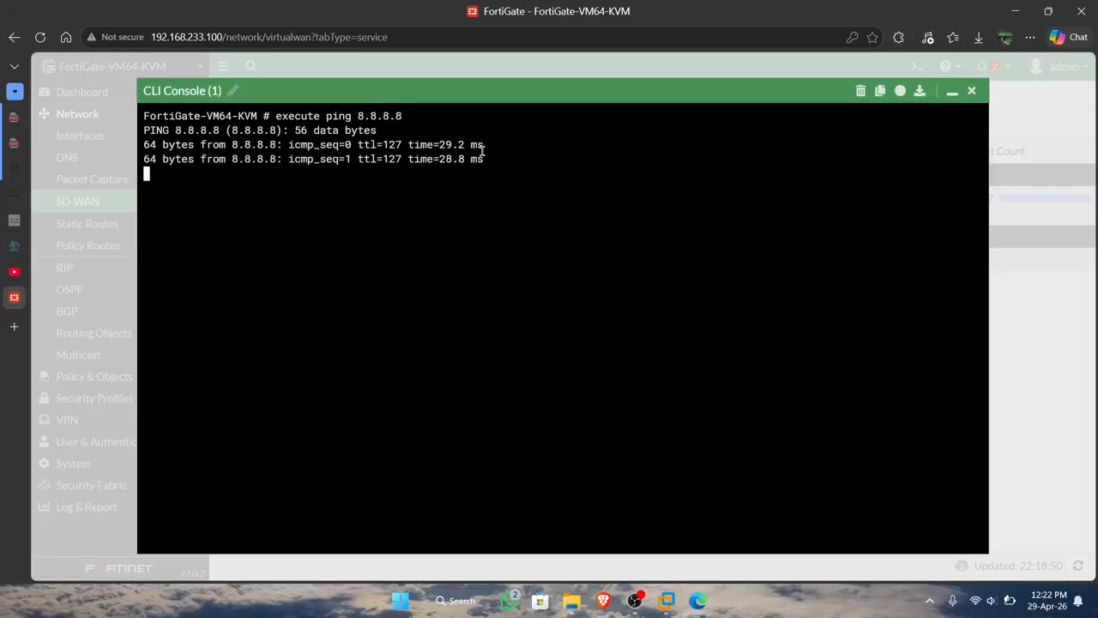
{"action": "key", "text": "ctrl+c"}
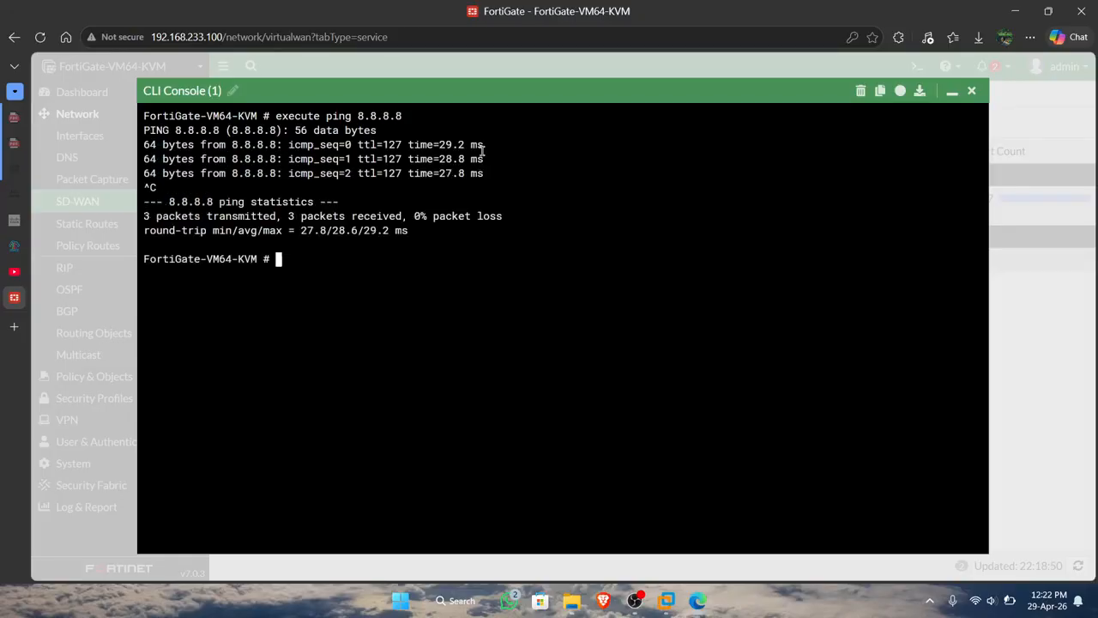
Close the FortiGate CLI console, then switch to PNETLab and close the terminal window covering the topology.
{"action": "left_click", "coordinate": [970, 91]}
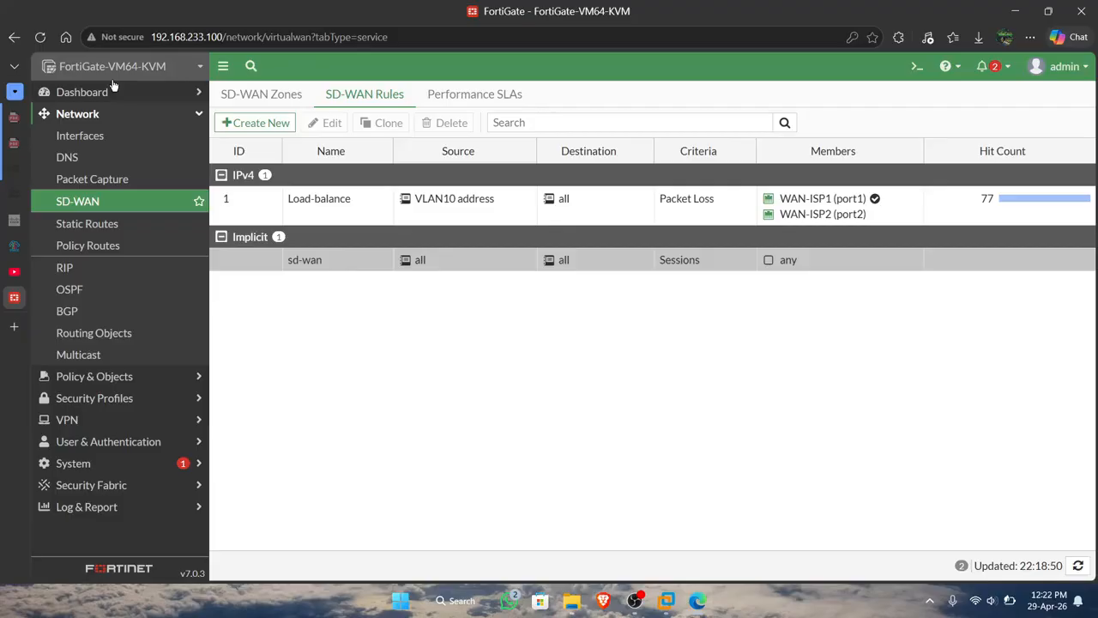
{"action": "left_click", "coordinate": [13, 246]}
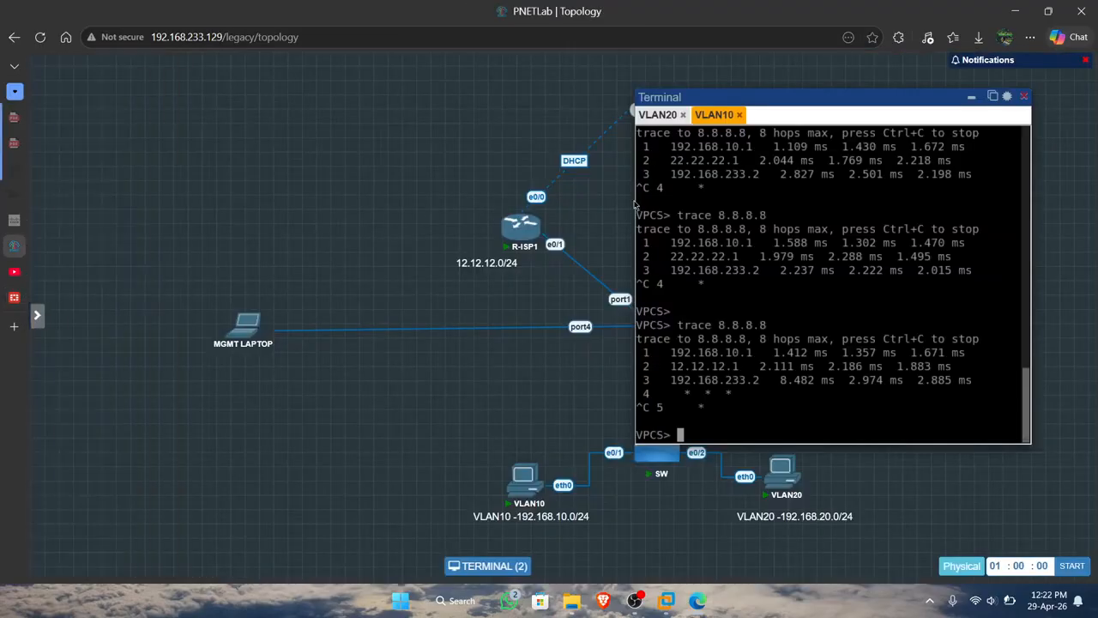
{"action": "left_click", "coordinate": [1026, 98]}
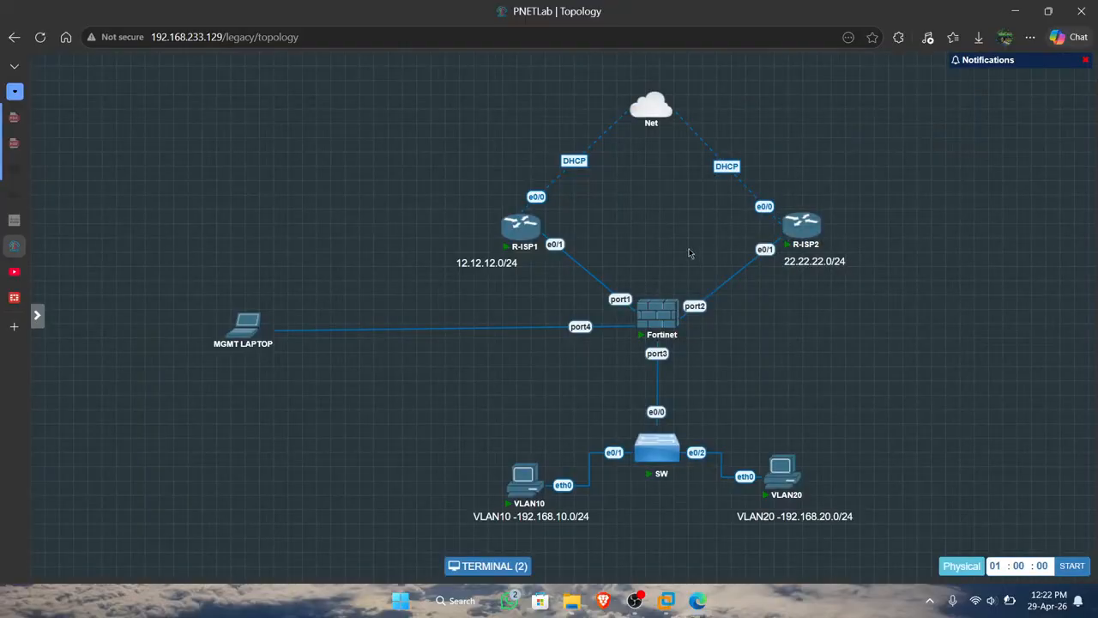